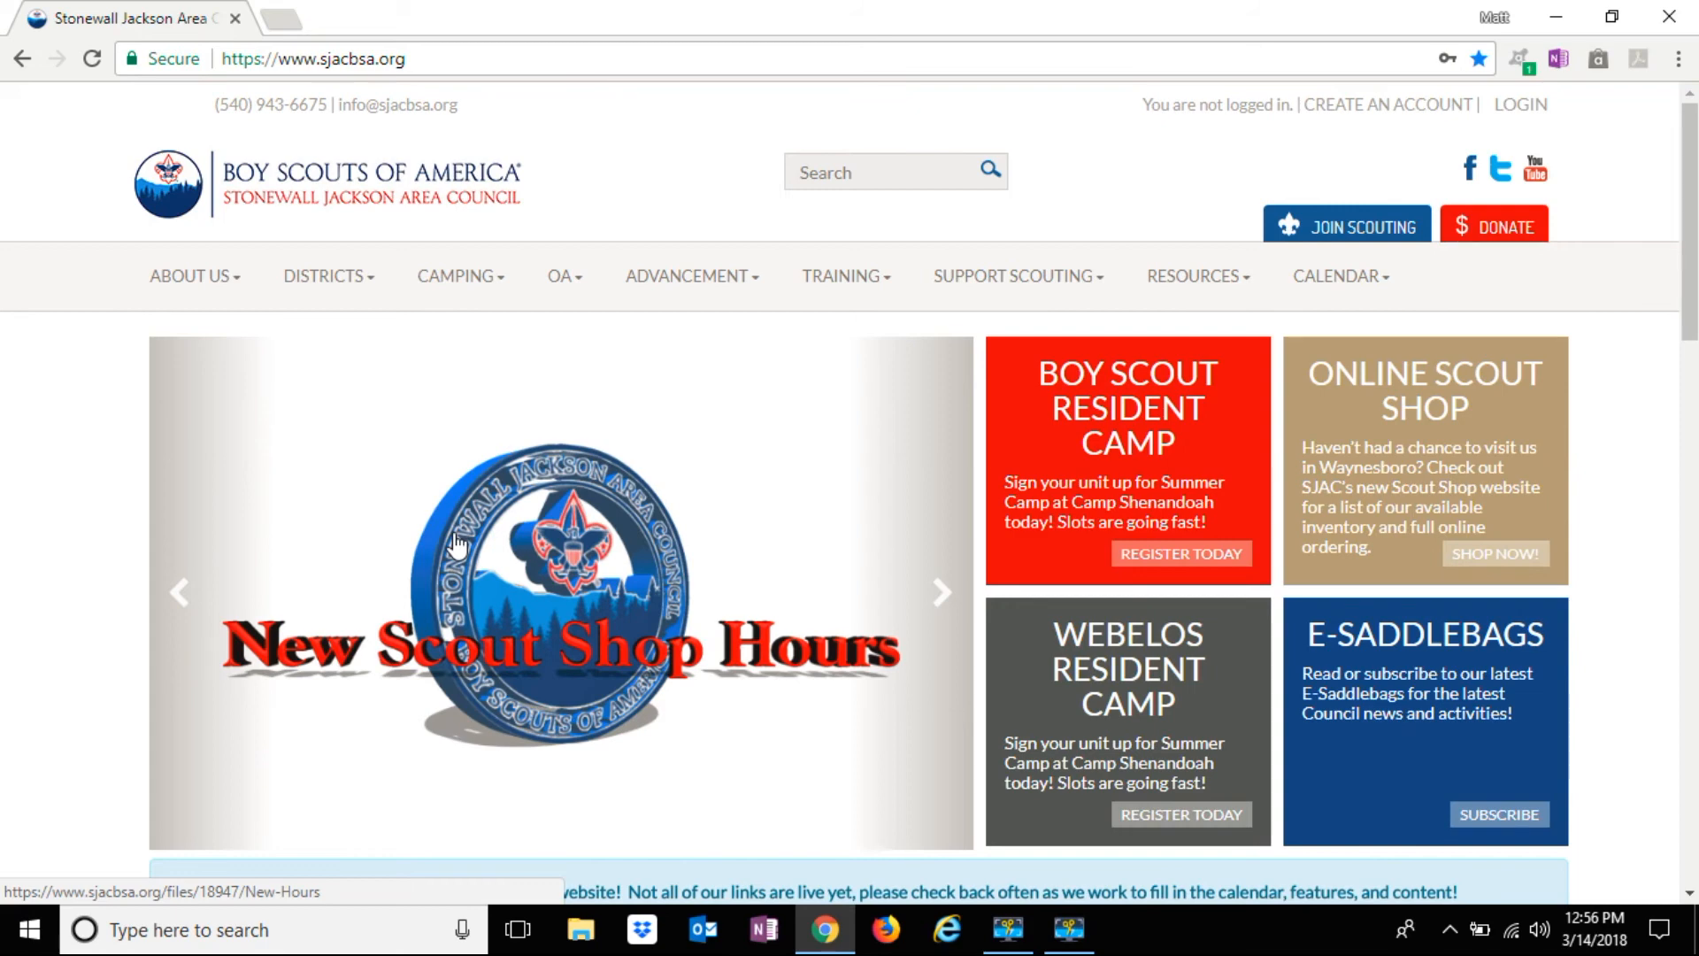
Bring up the Camping menu from the council home page's top navigation bar
mouse_move(479, 287)
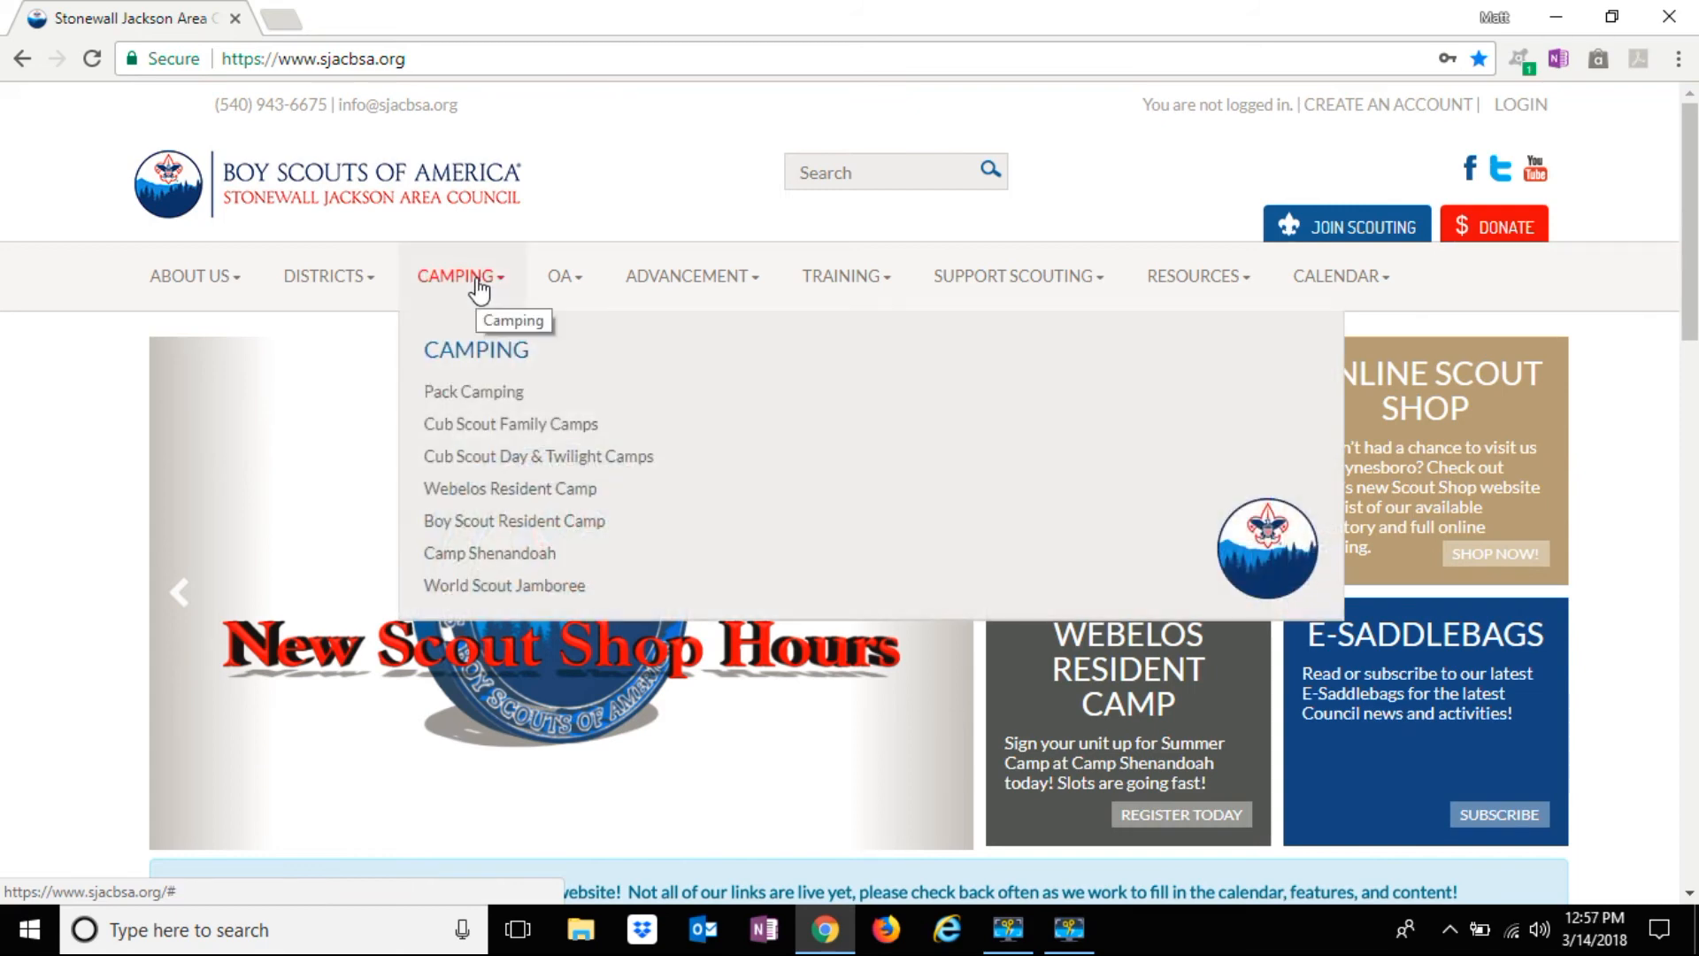
Open Cub Scout Day & Twilight Camps, scroll to the register links, and open Massanutten Day Camp
left_click(494, 457)
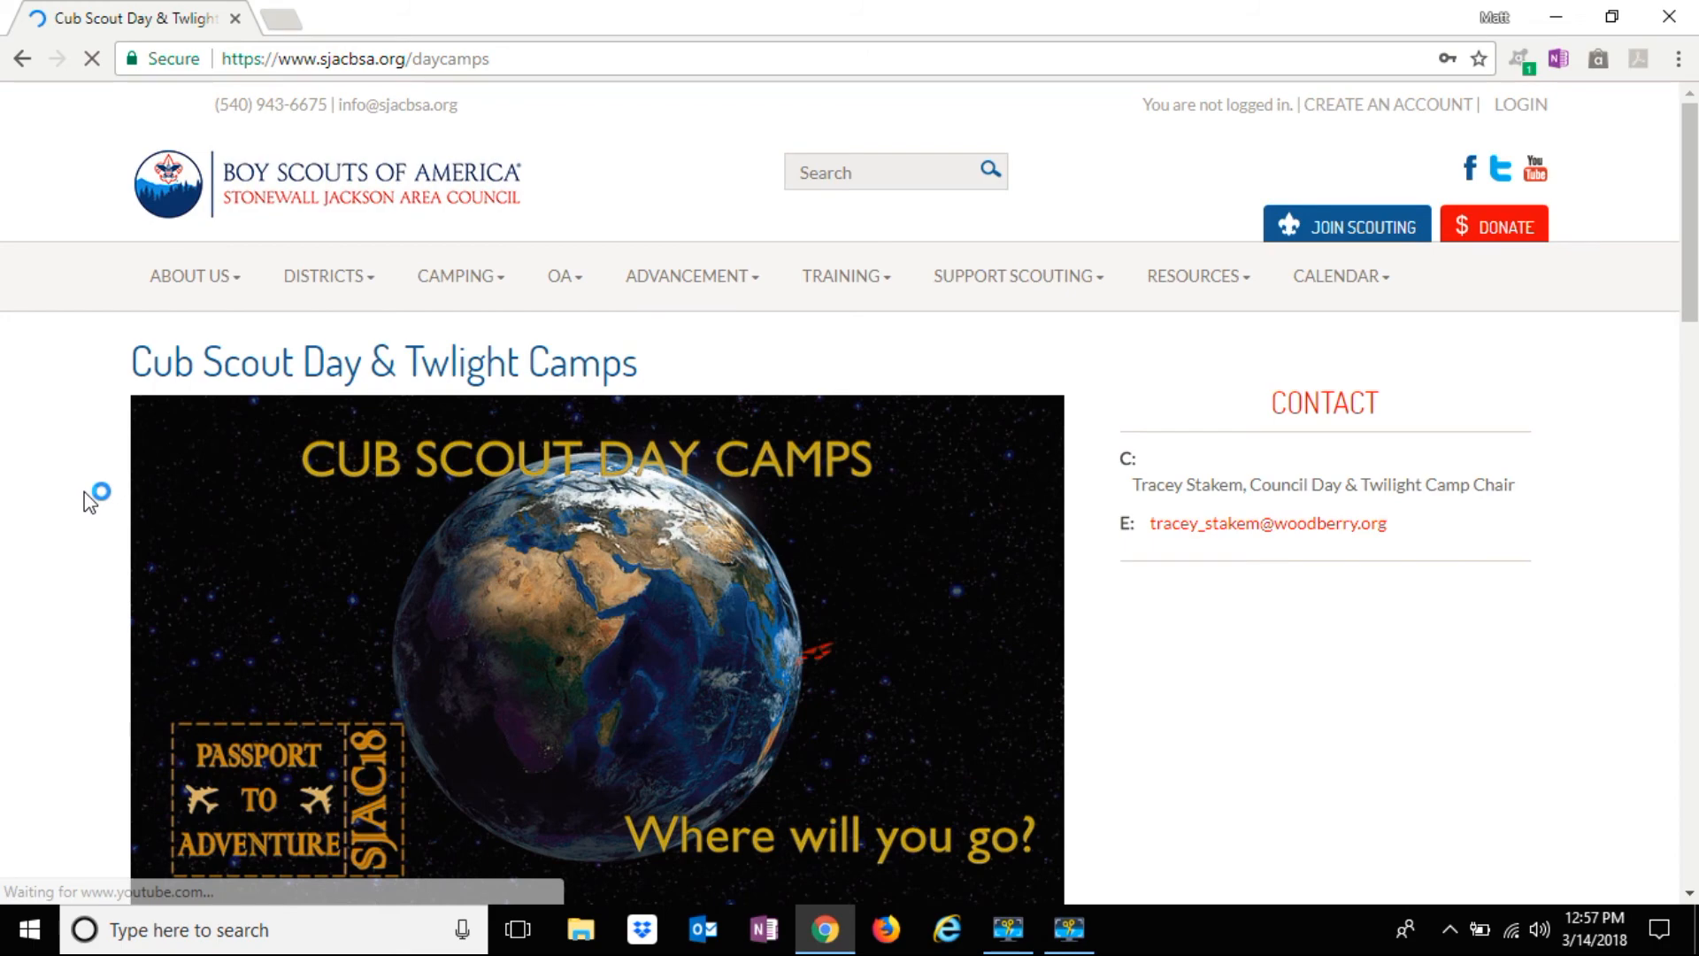
scroll(80, 505, "down", 1)
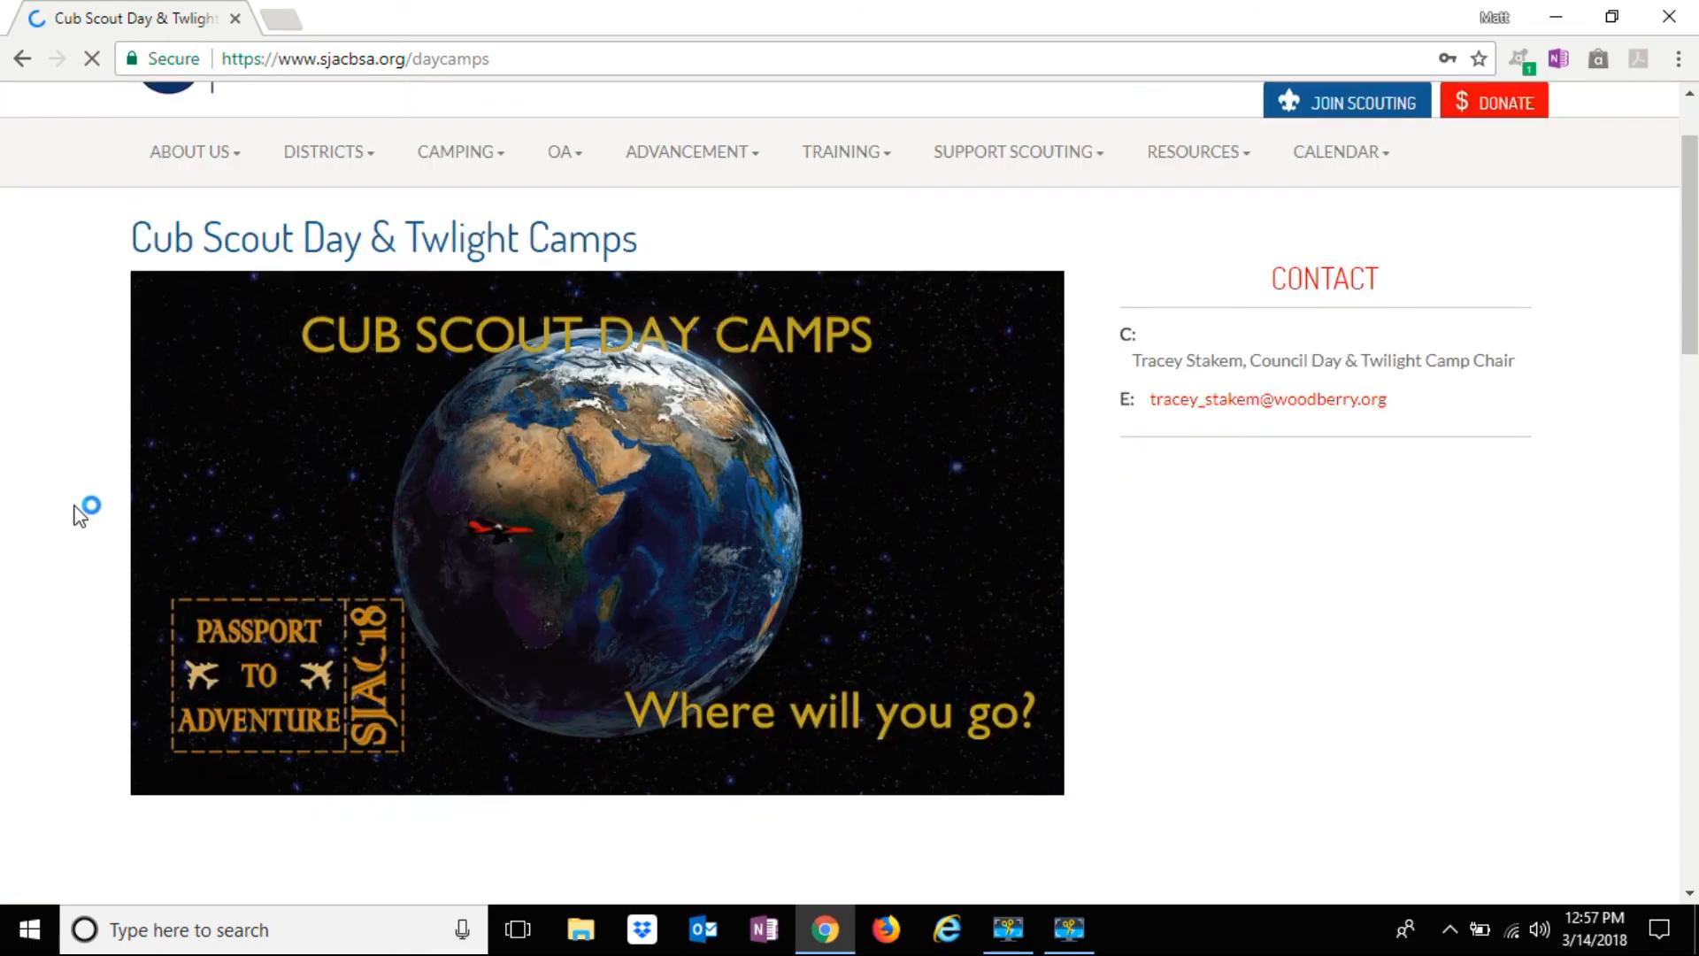
scroll(80, 513, "down", 1)
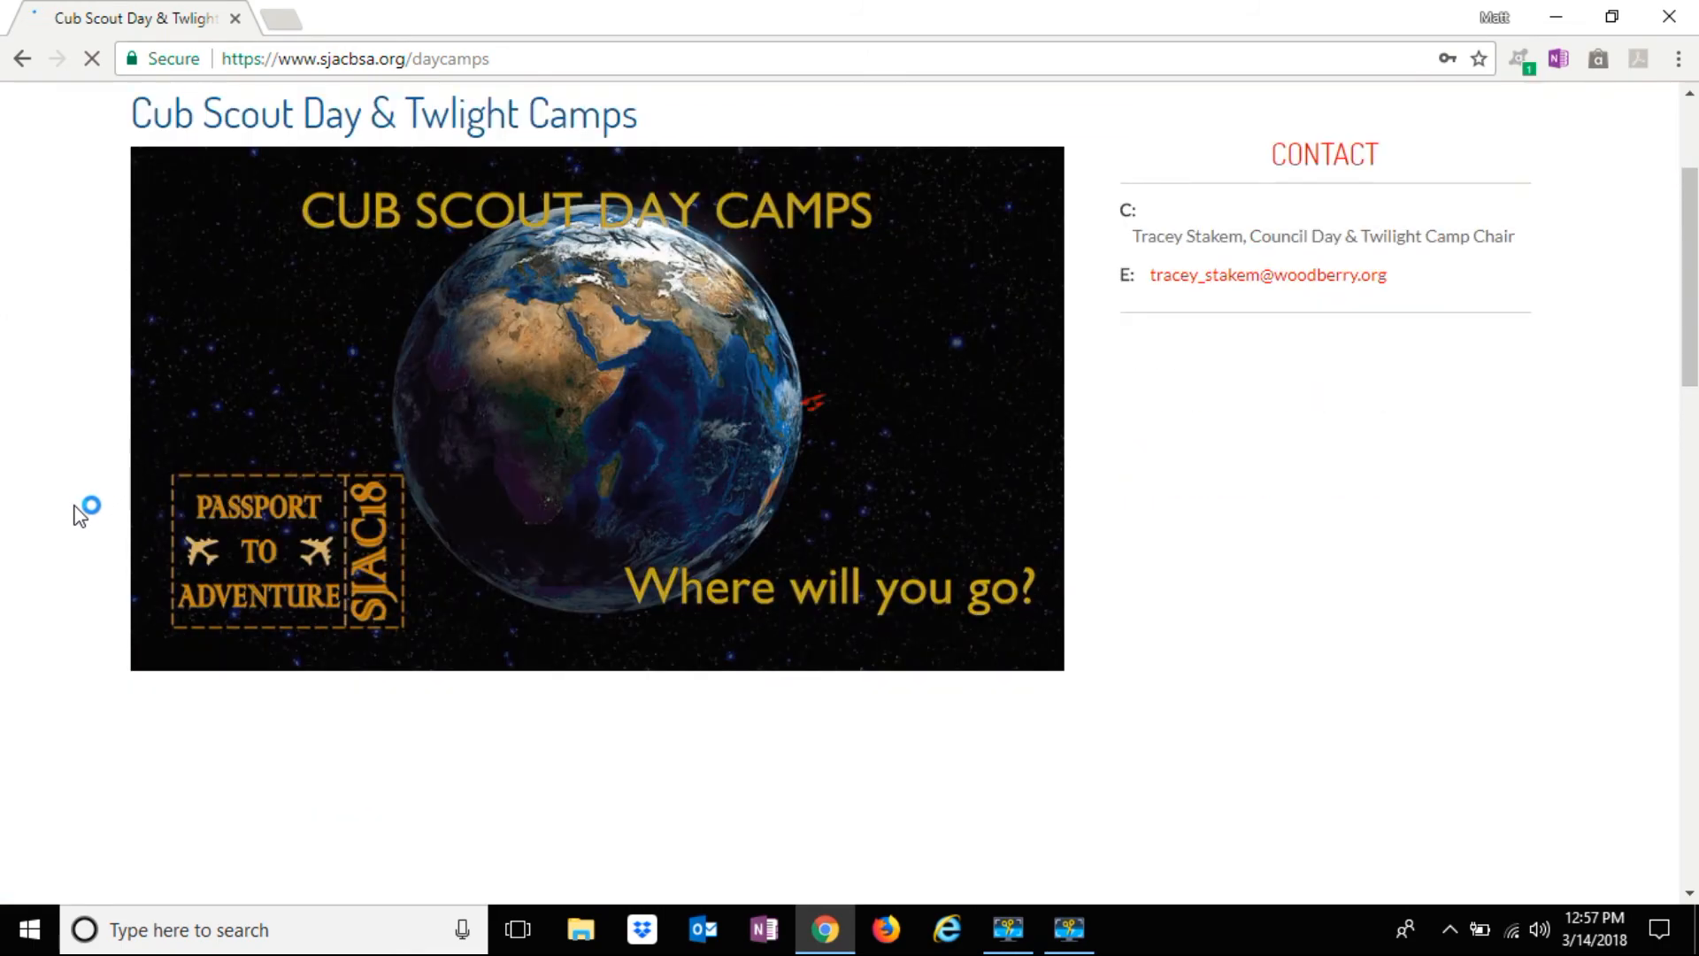
scroll(80, 515, "down", 4)
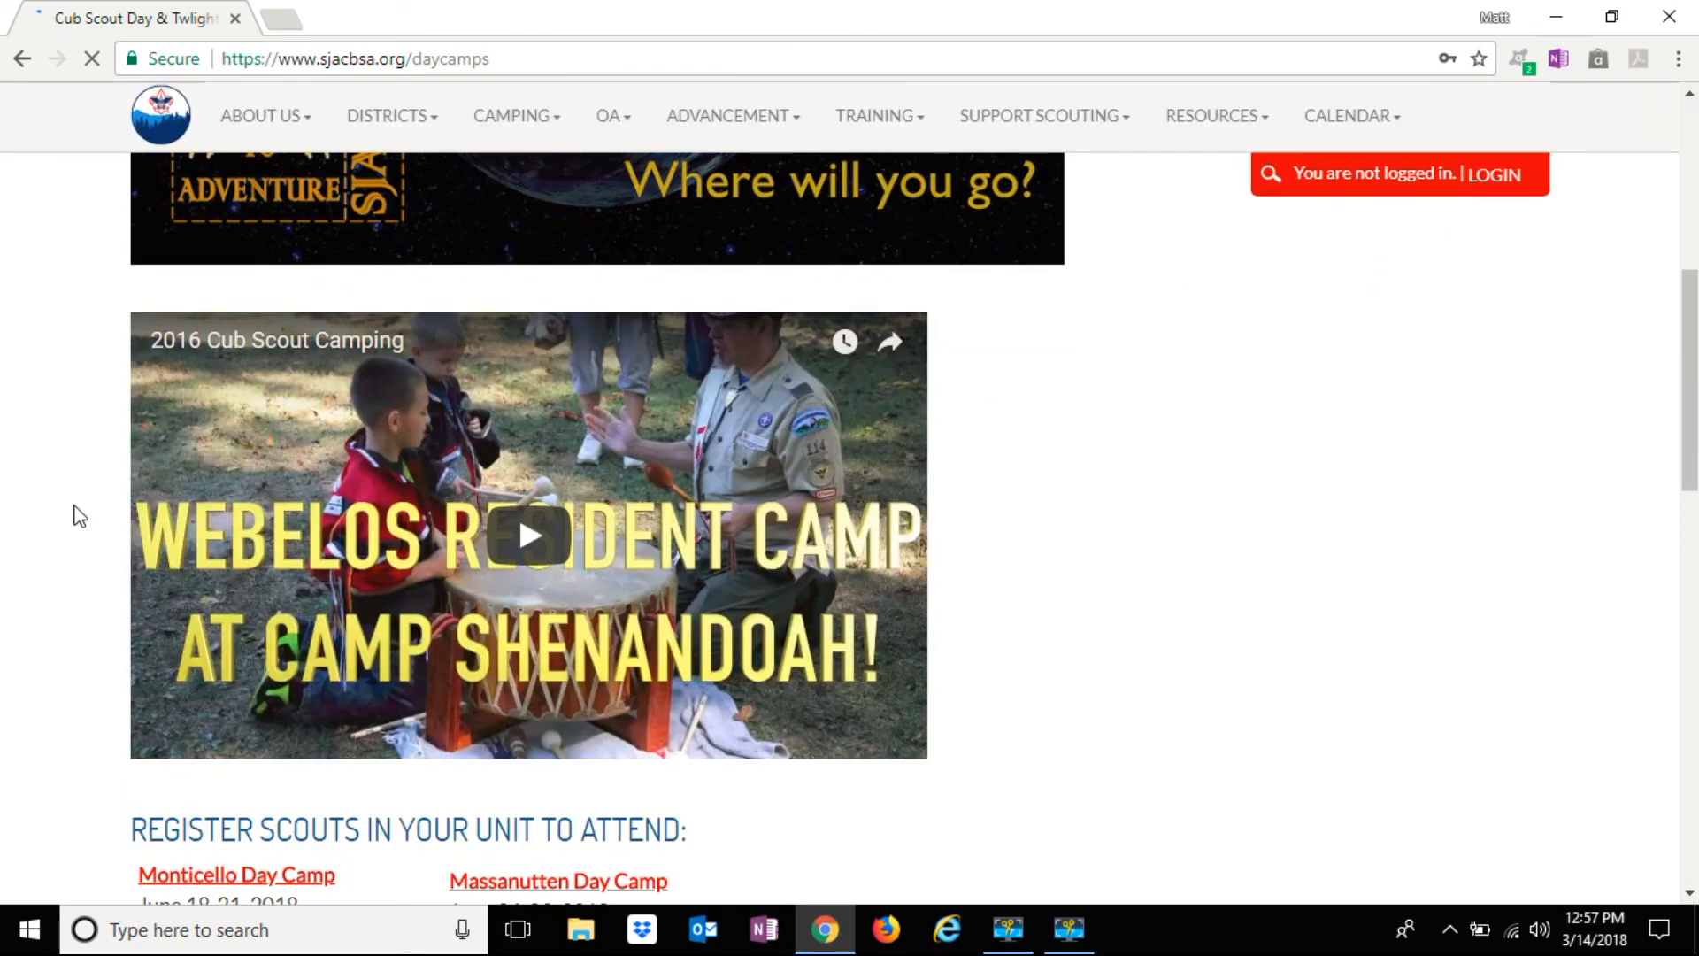
scroll(80, 516, "down", 2)
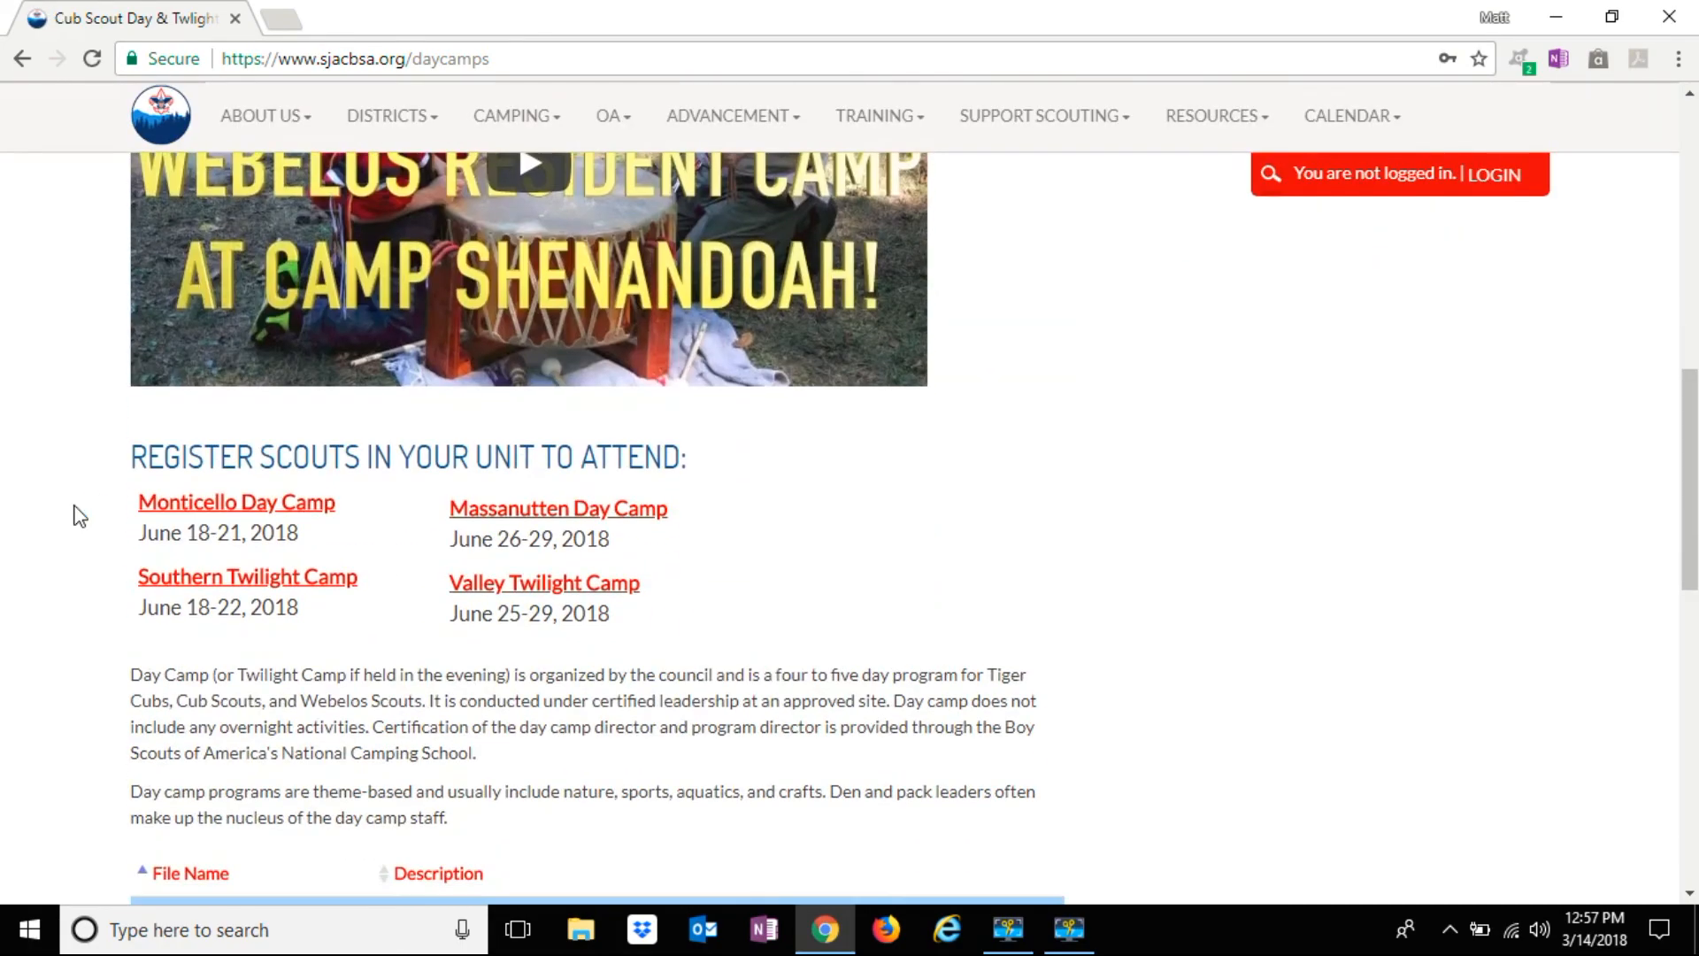
scroll(80, 516, "down", 1)
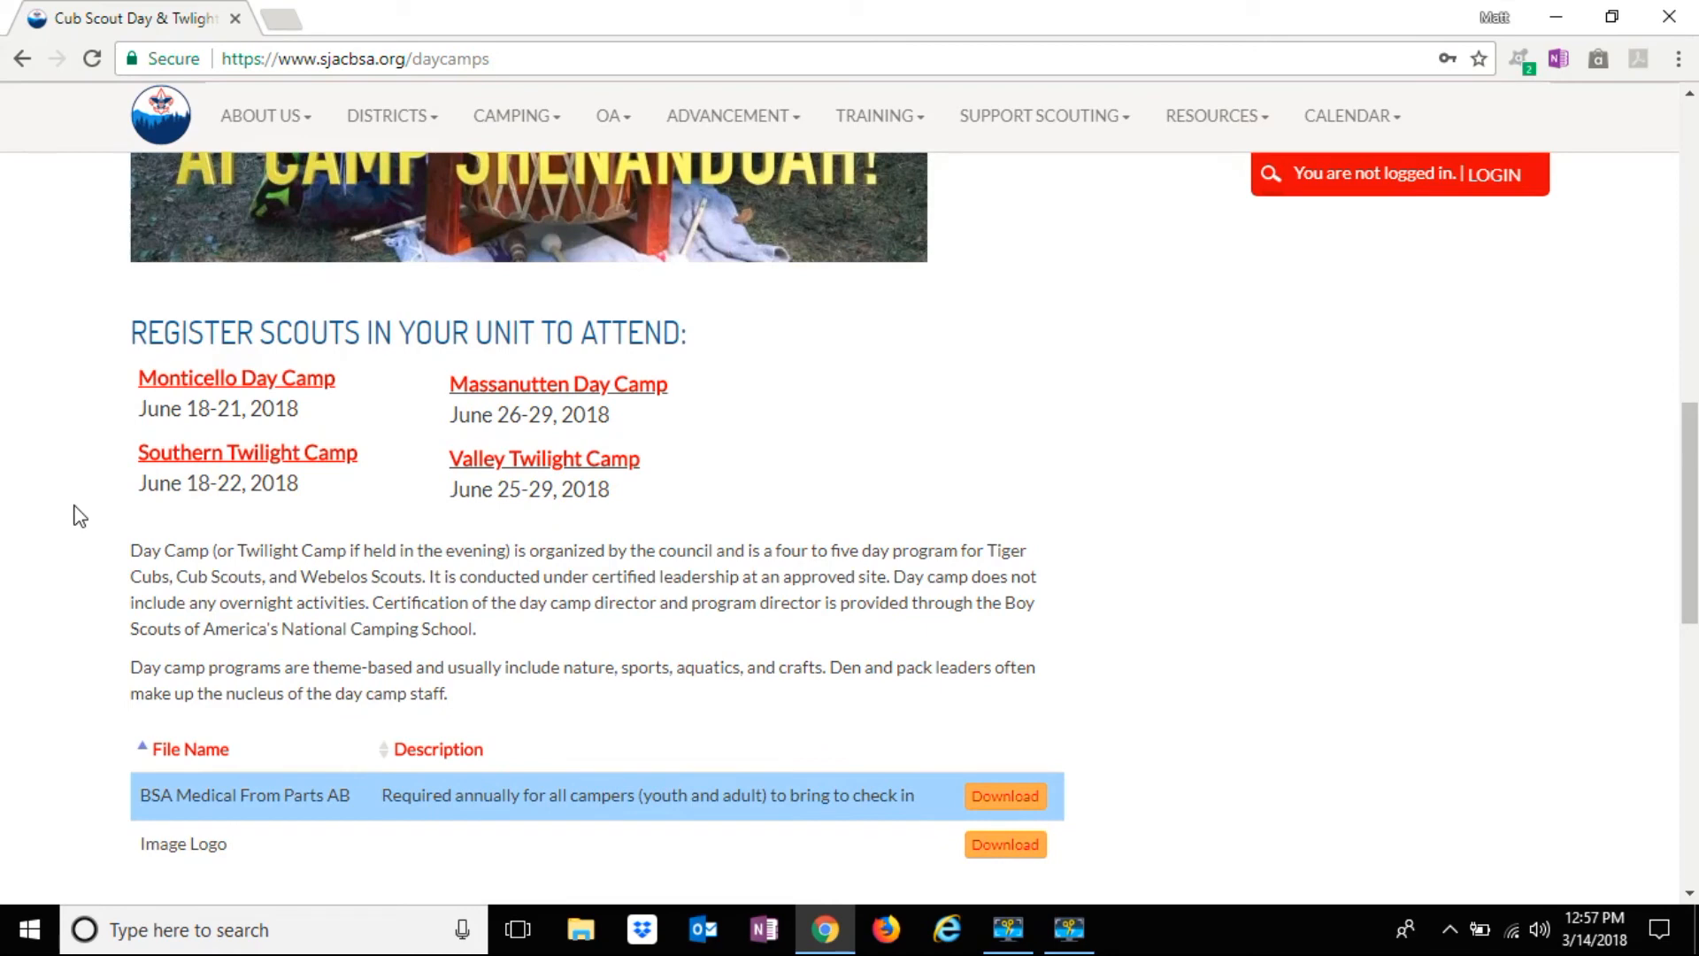
scroll(80, 516, "down", 1)
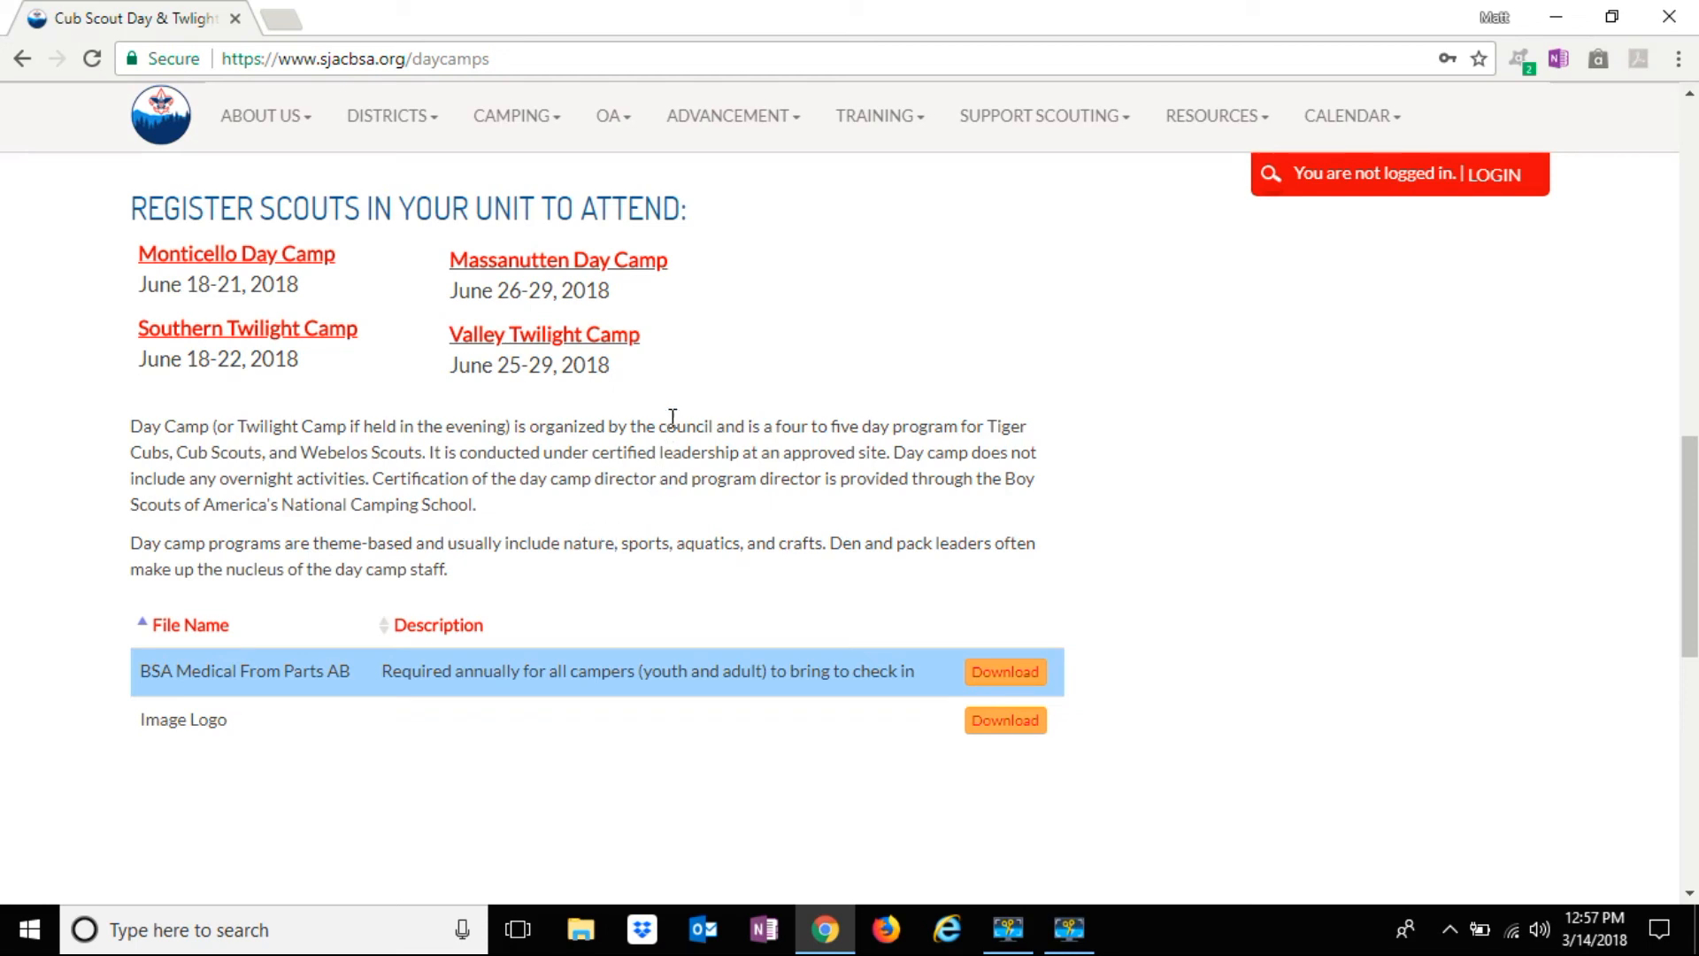
left_click(633, 262)
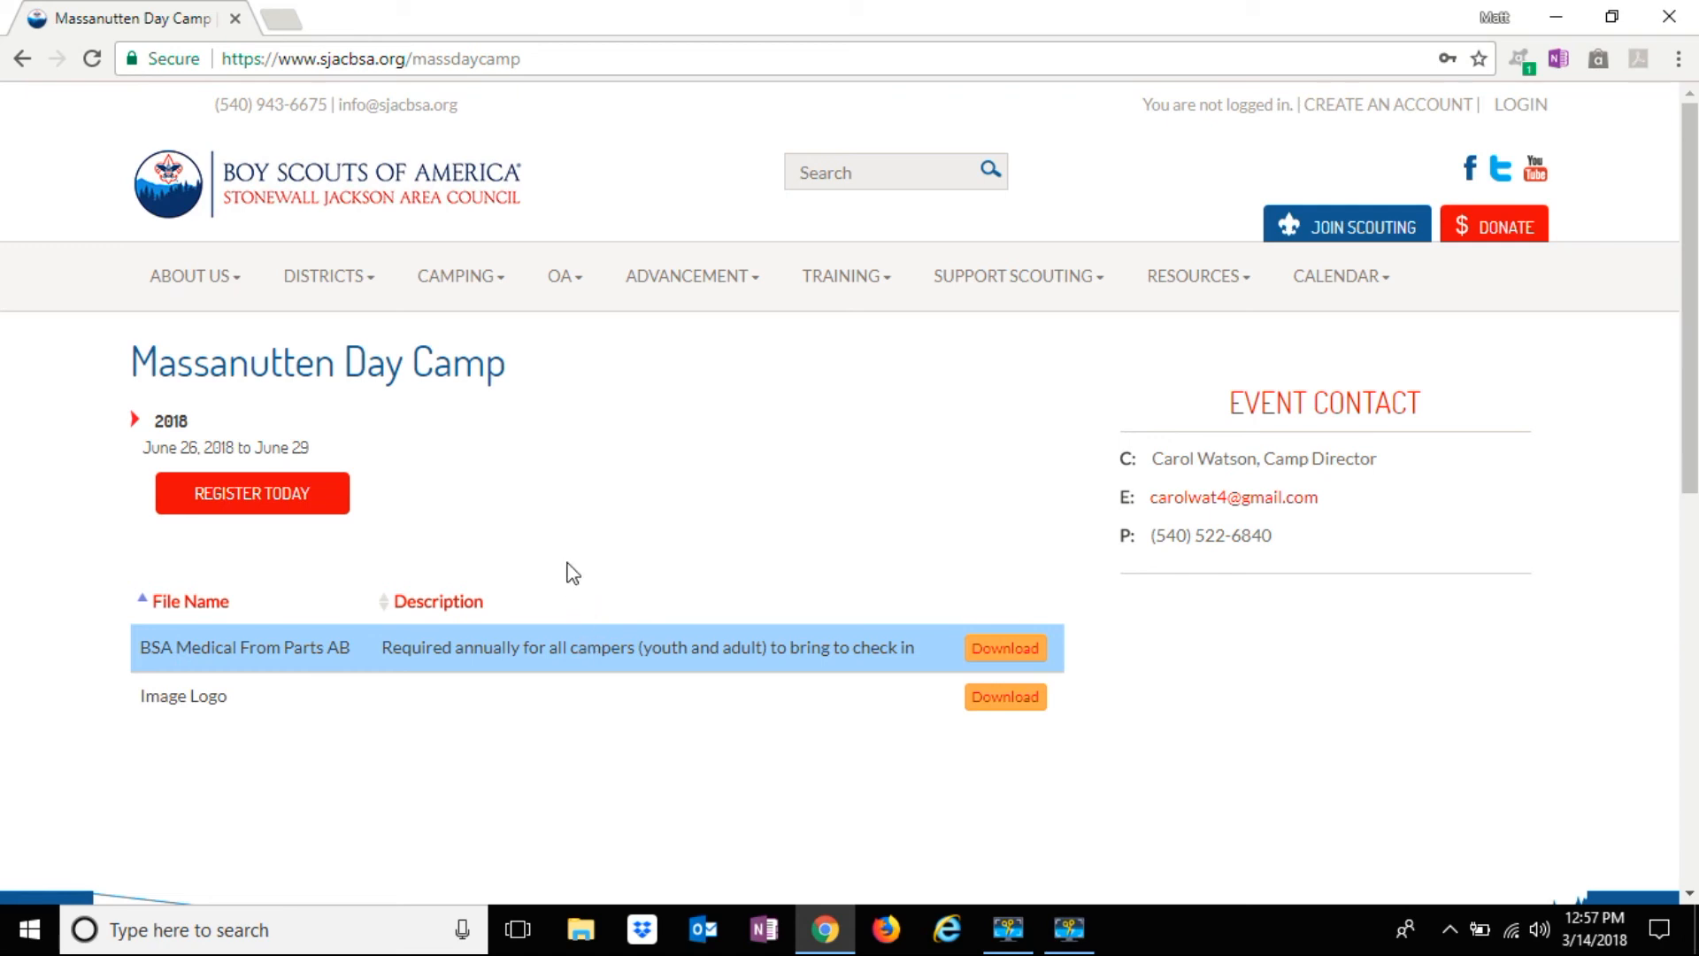
Reach the Massanutten Day Camp Event Registration sign-in page through the red REGISTER TODAY button
left_click(320, 510)
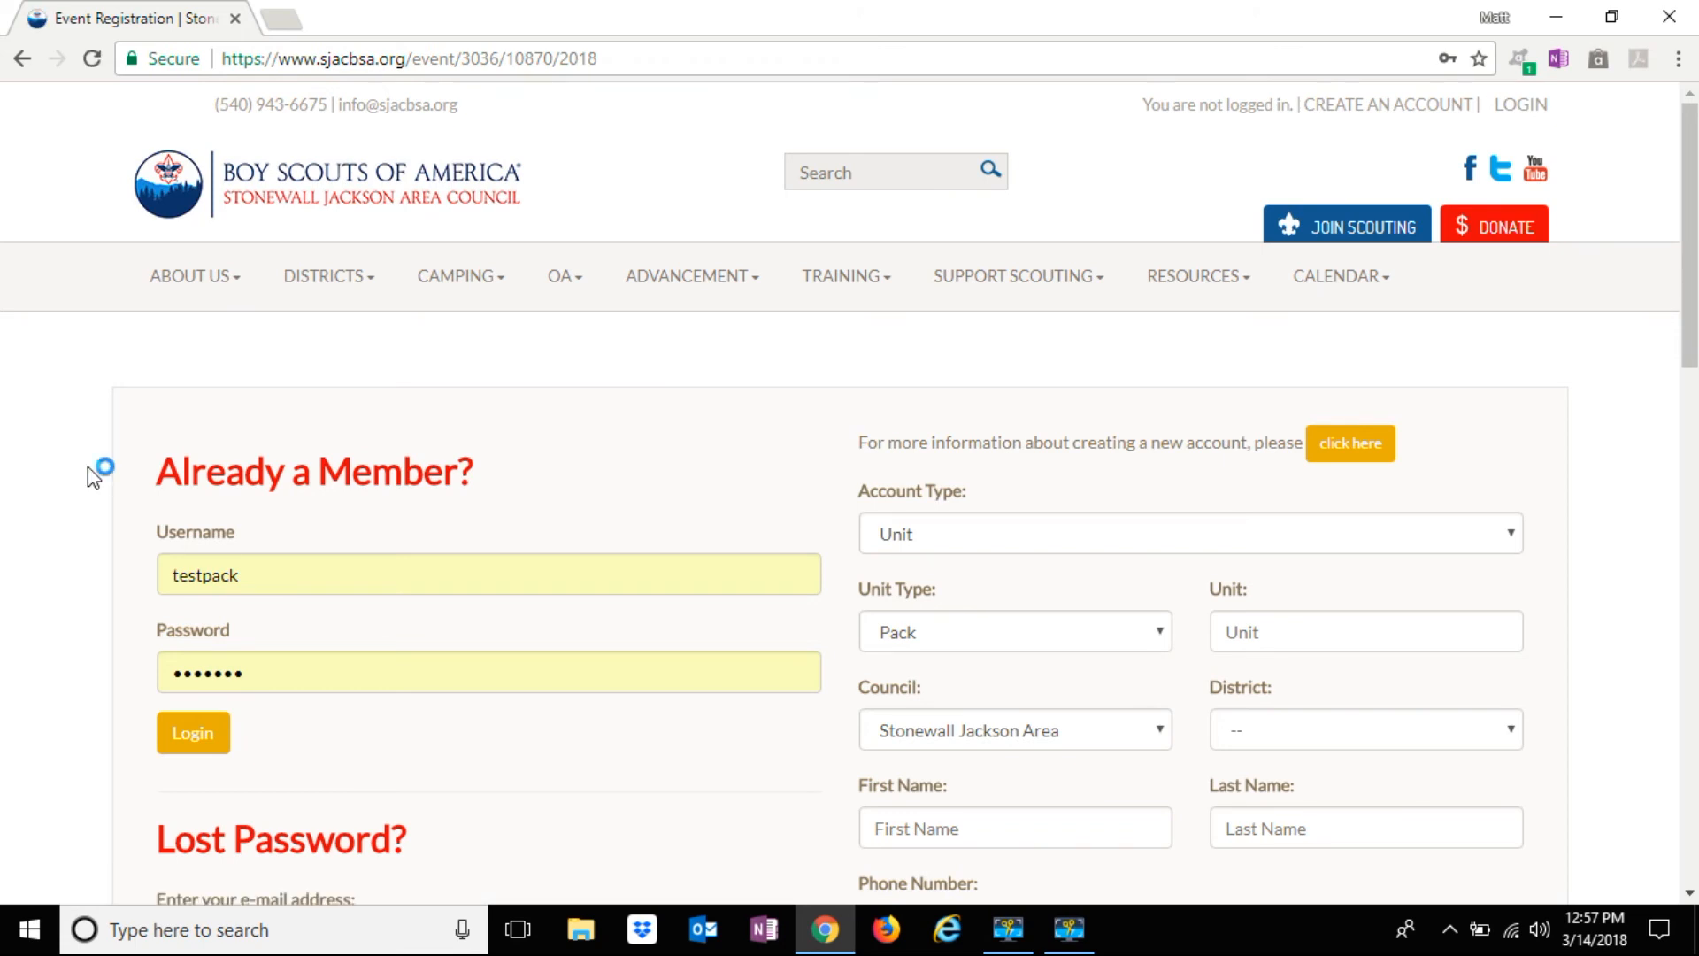
Try several example usernames in the login Username box
scroll(87, 465, "down", 1)
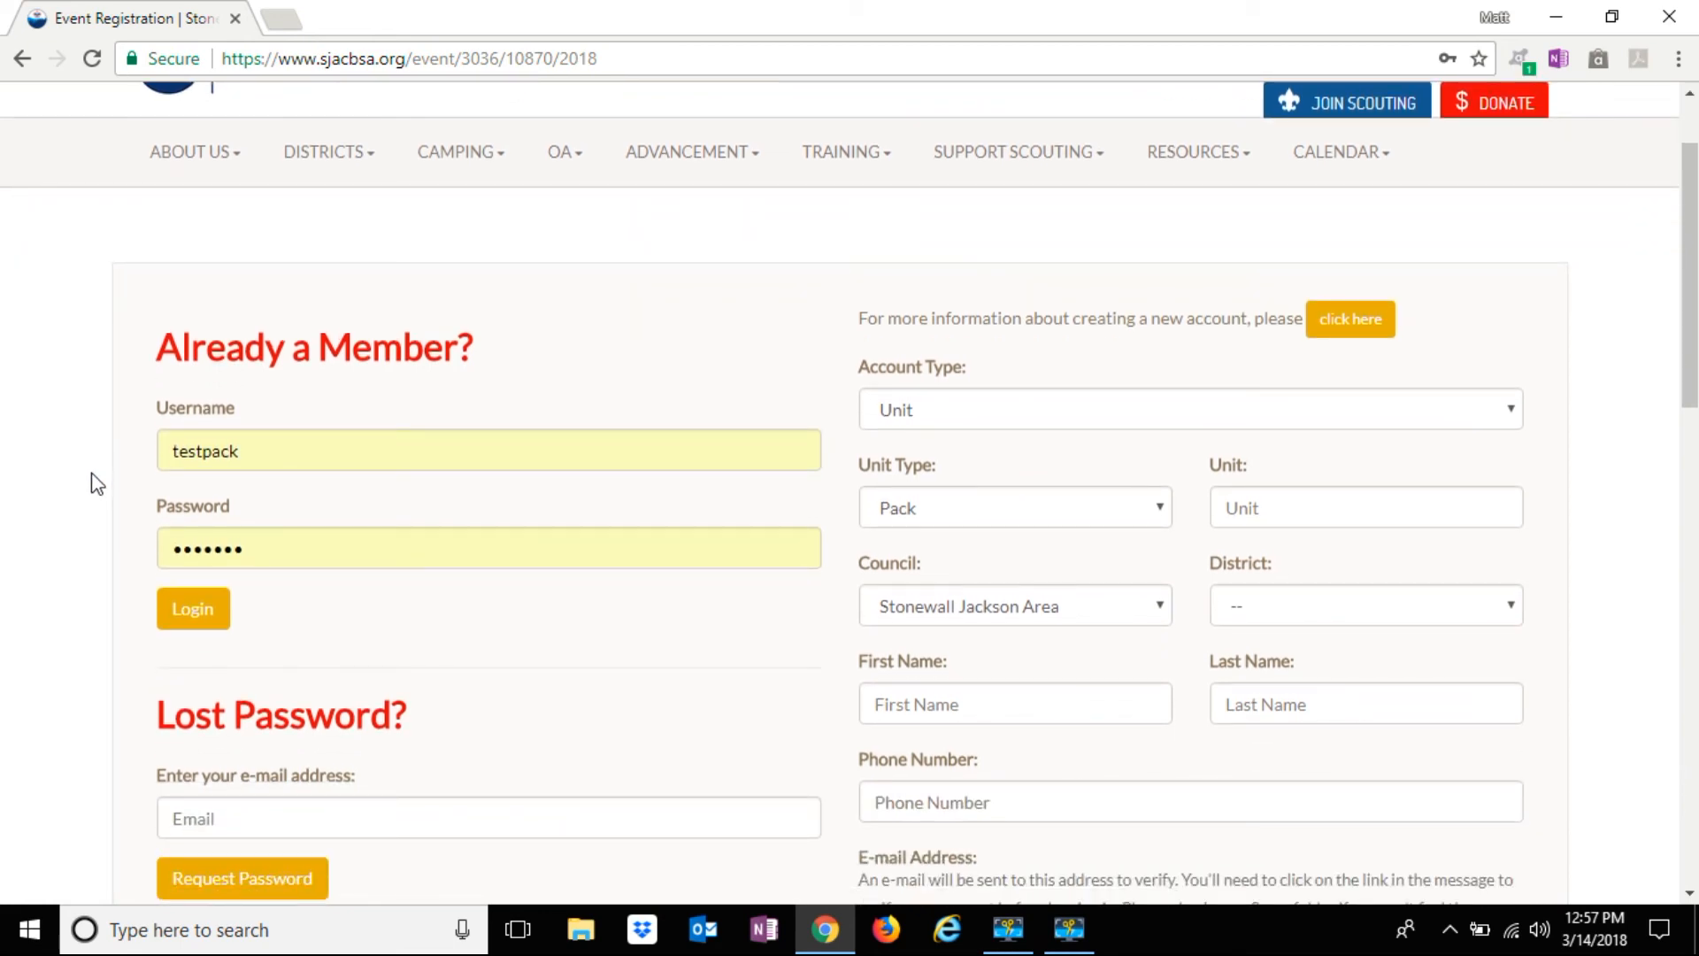
double_click(248, 453)
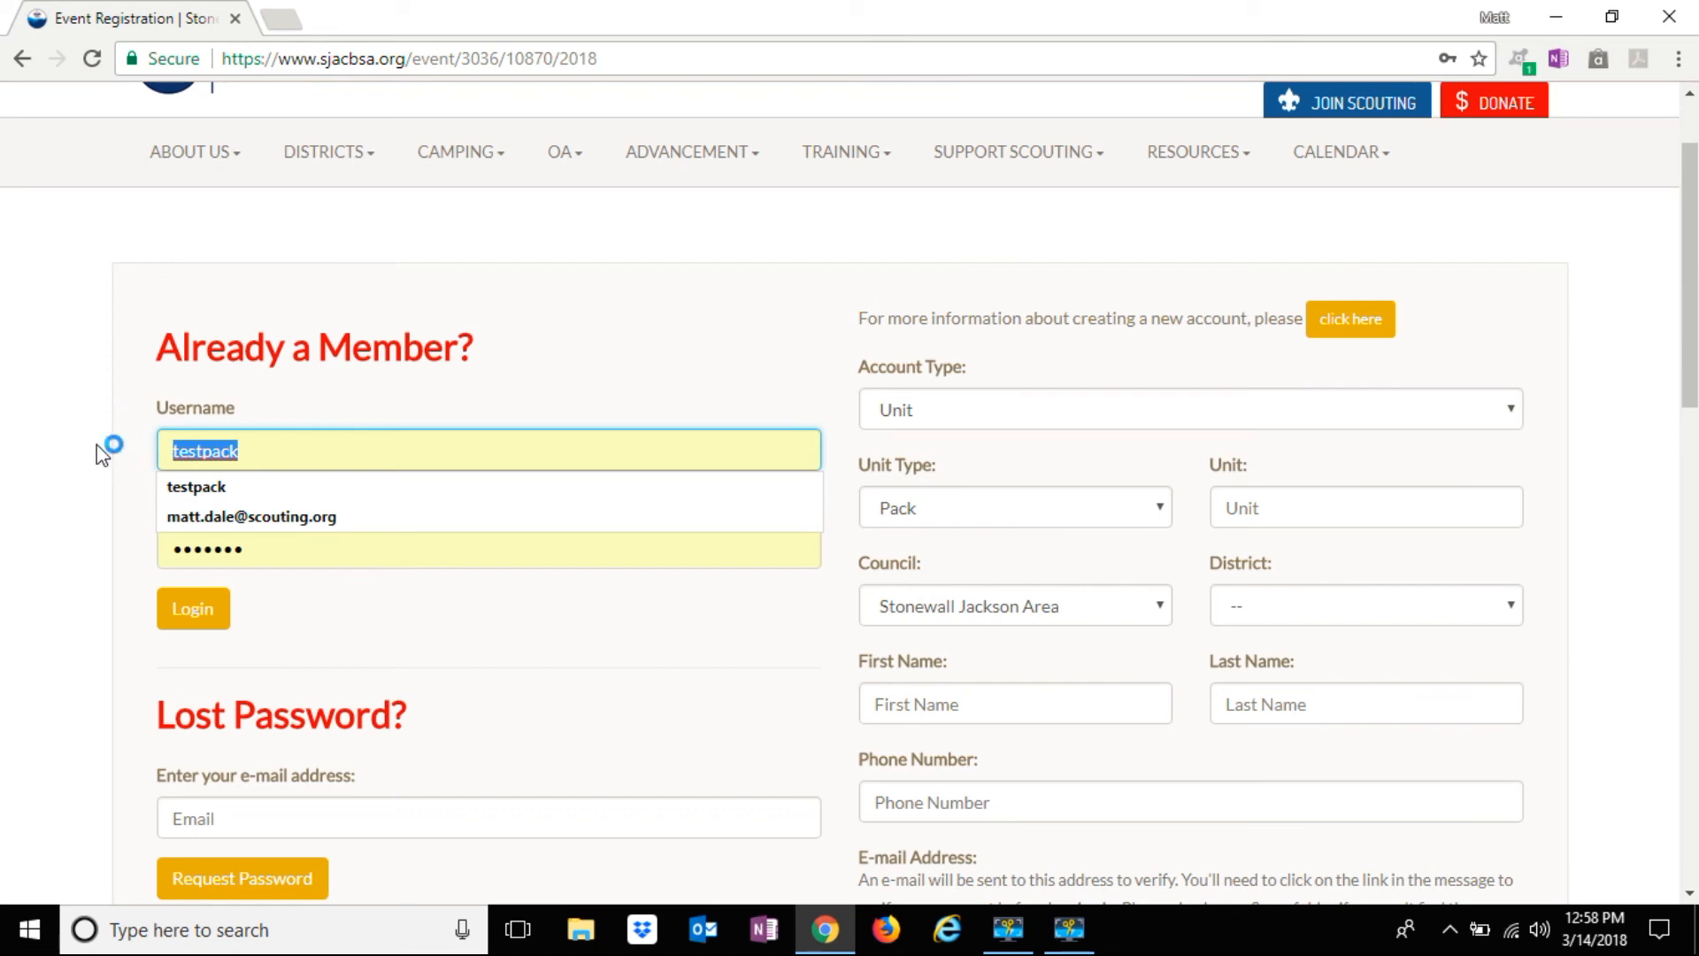
type("P")
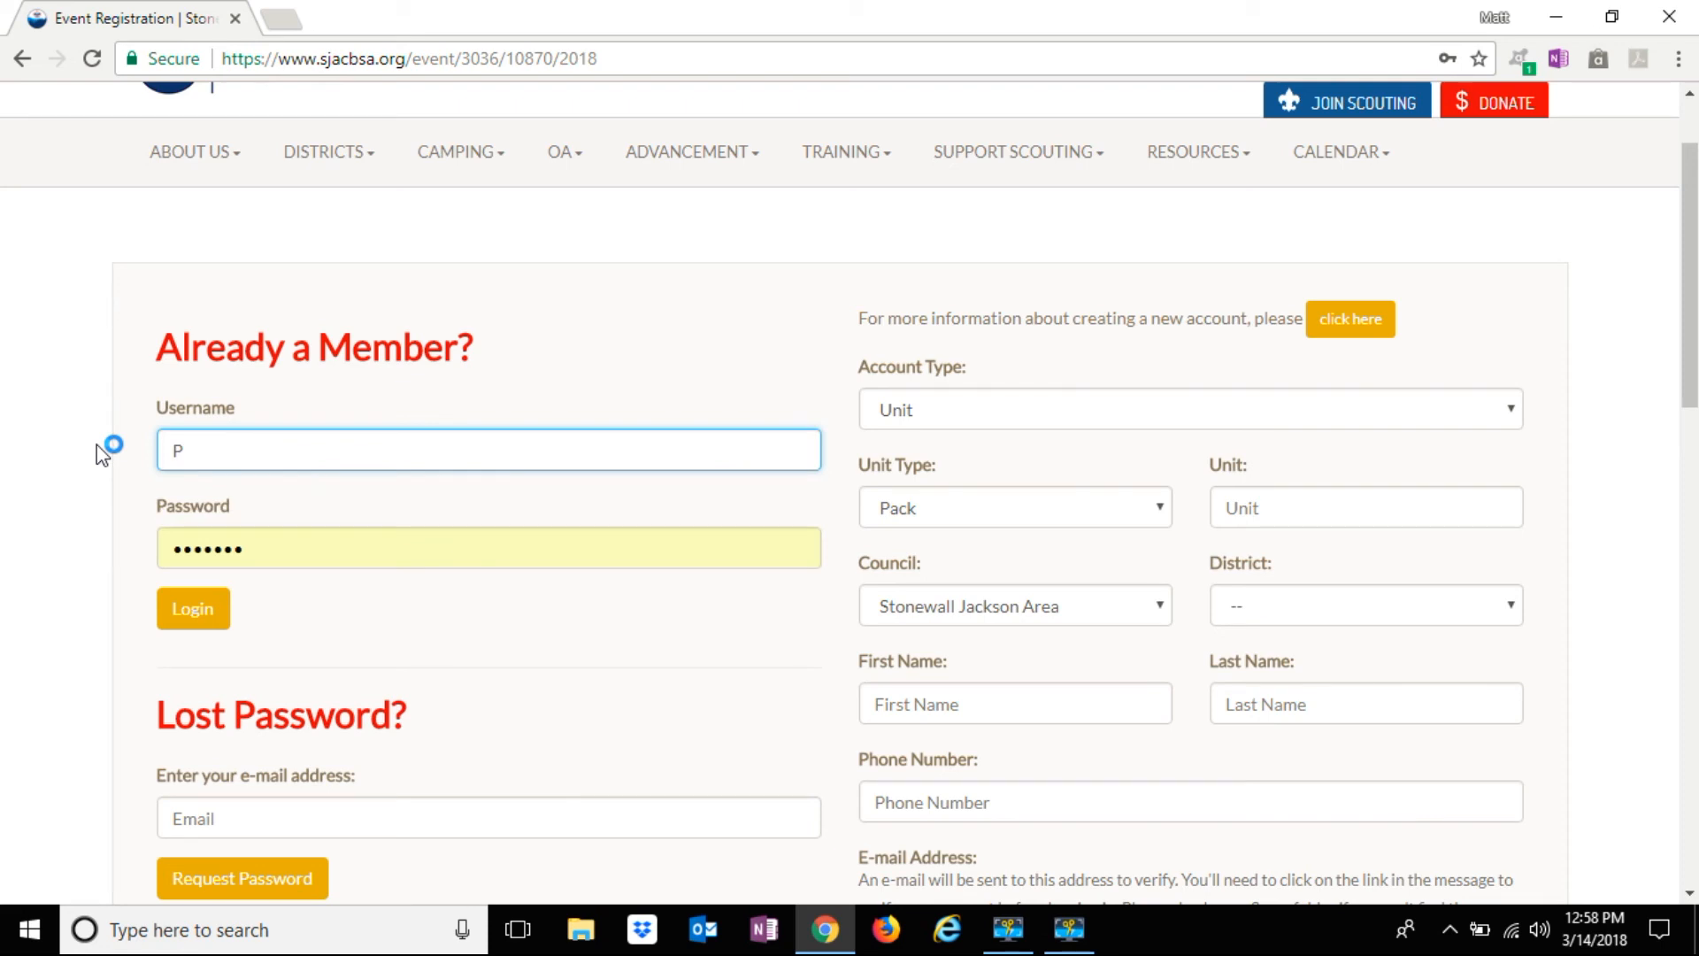
type("4SJAC")
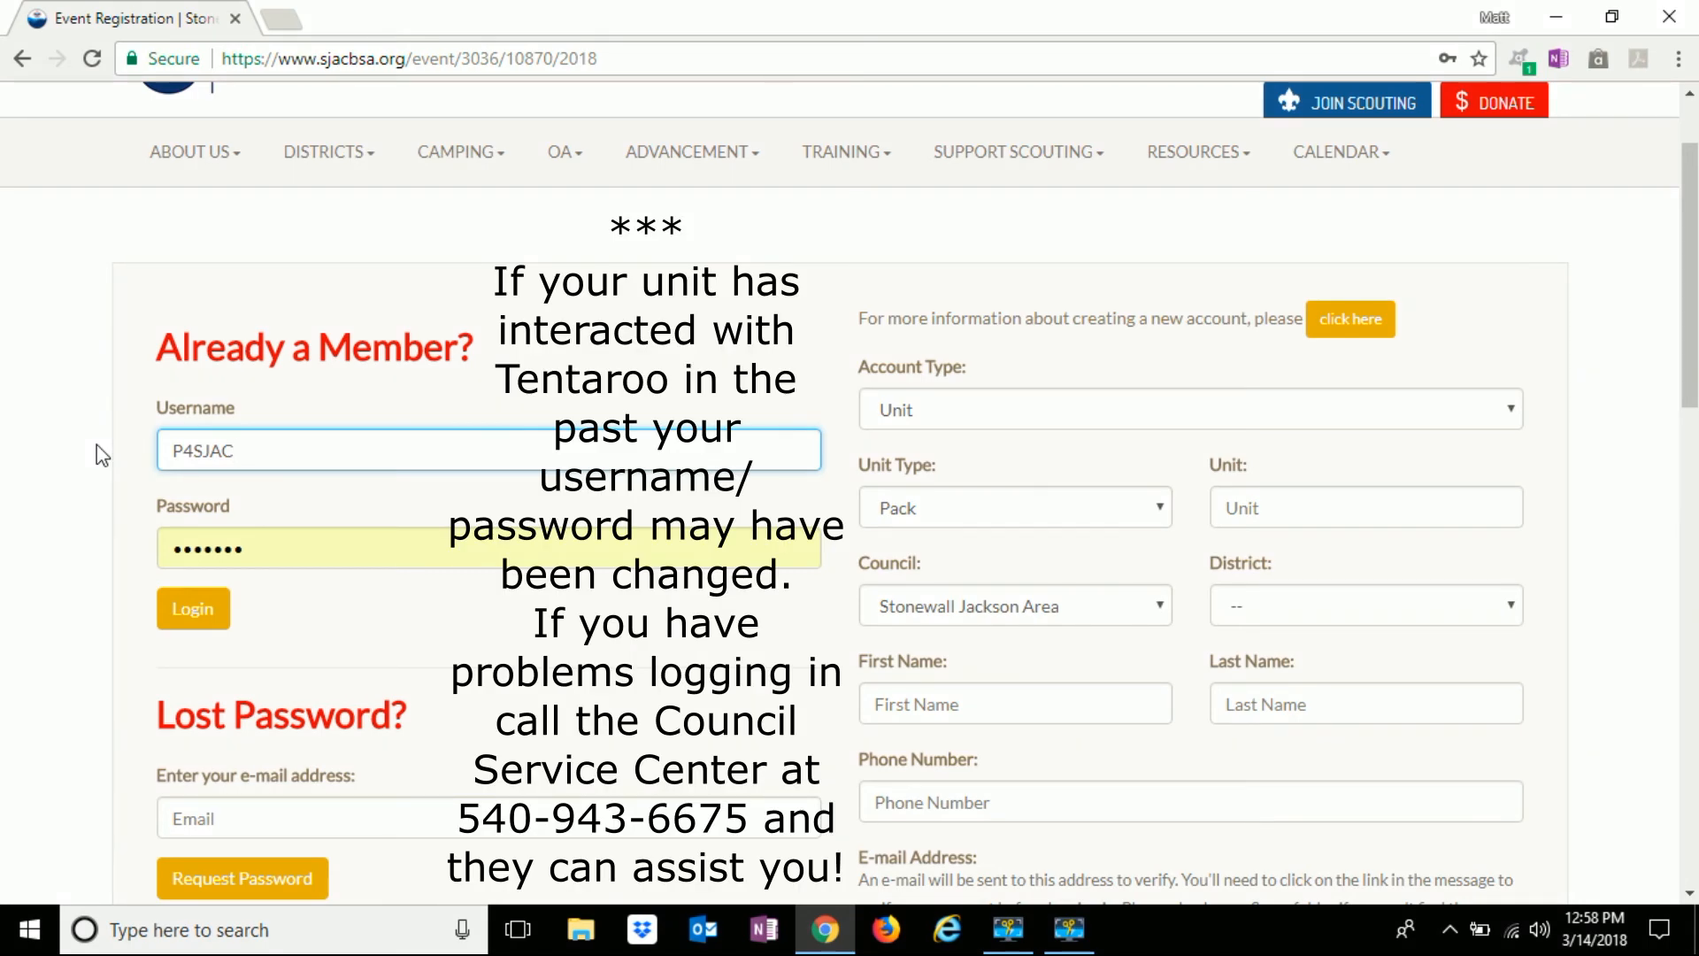
double_click(246, 453)
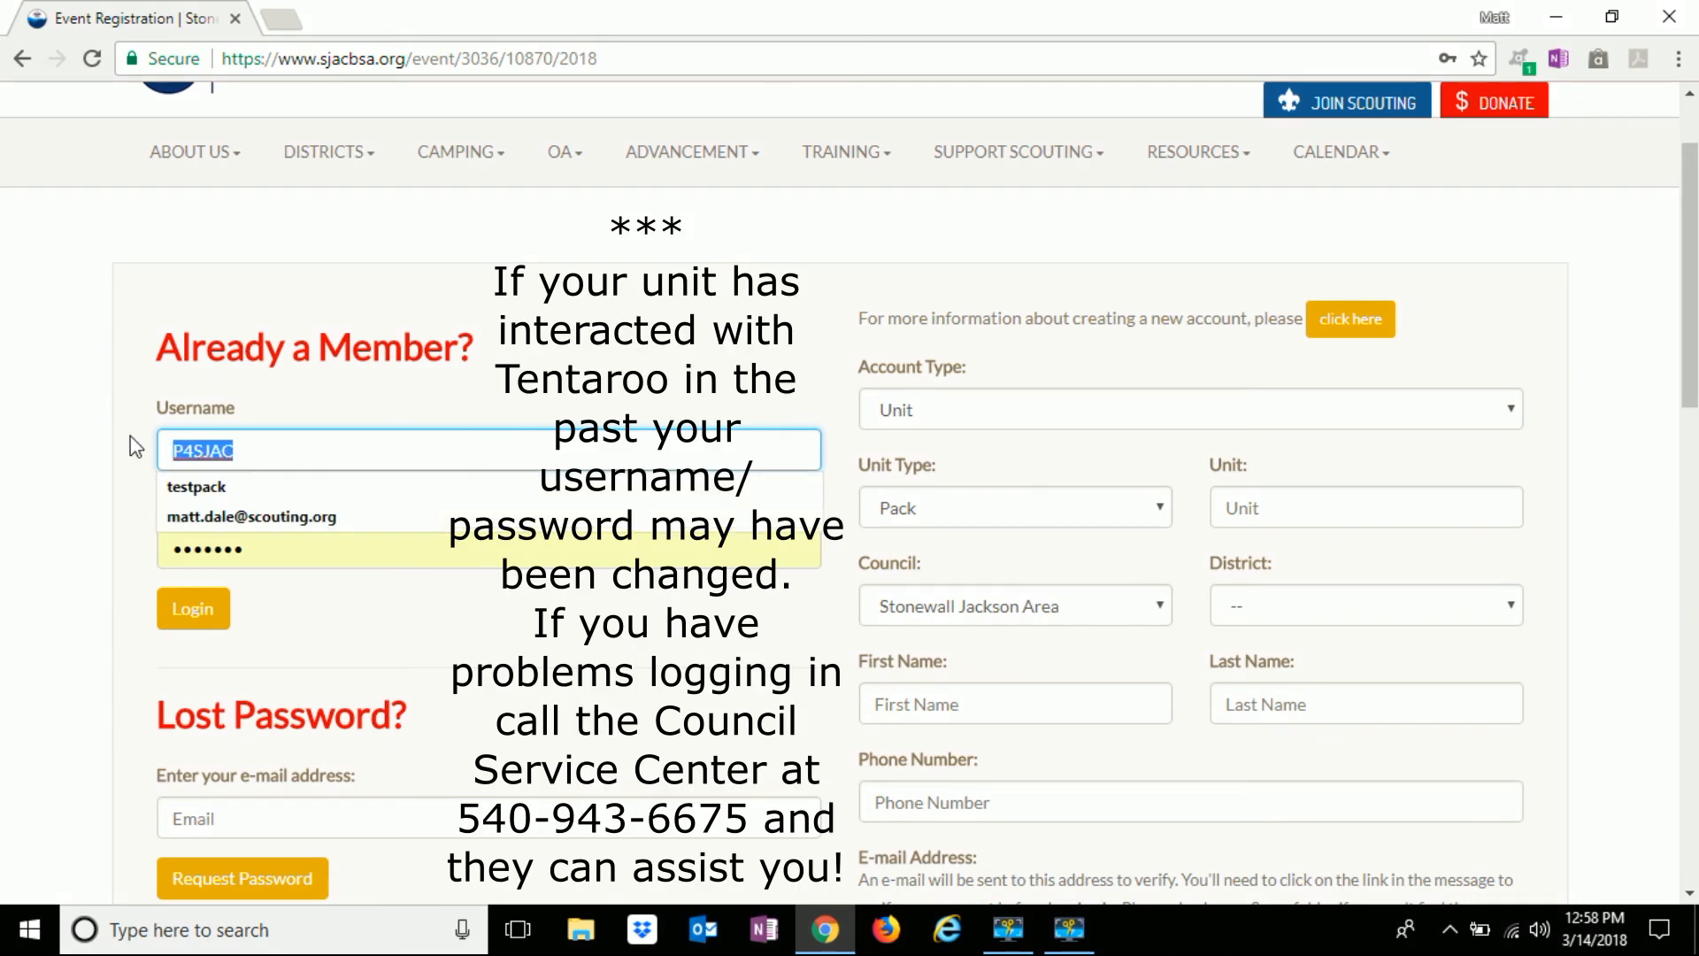
type("temp123")
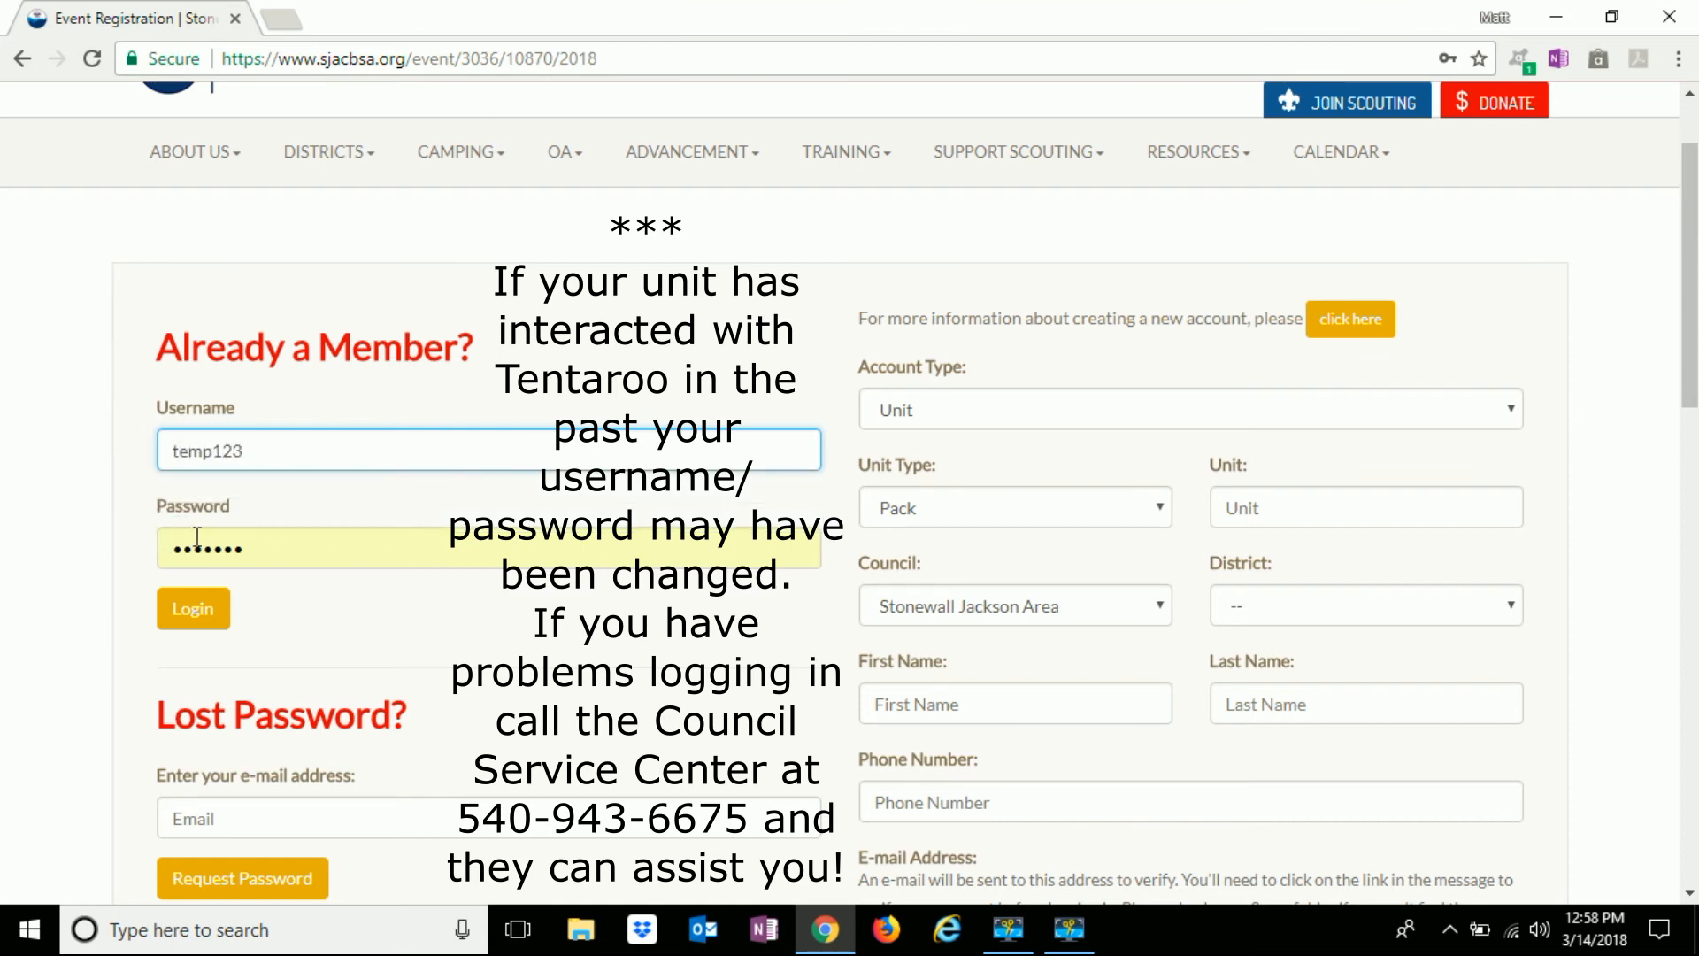
double_click(256, 461)
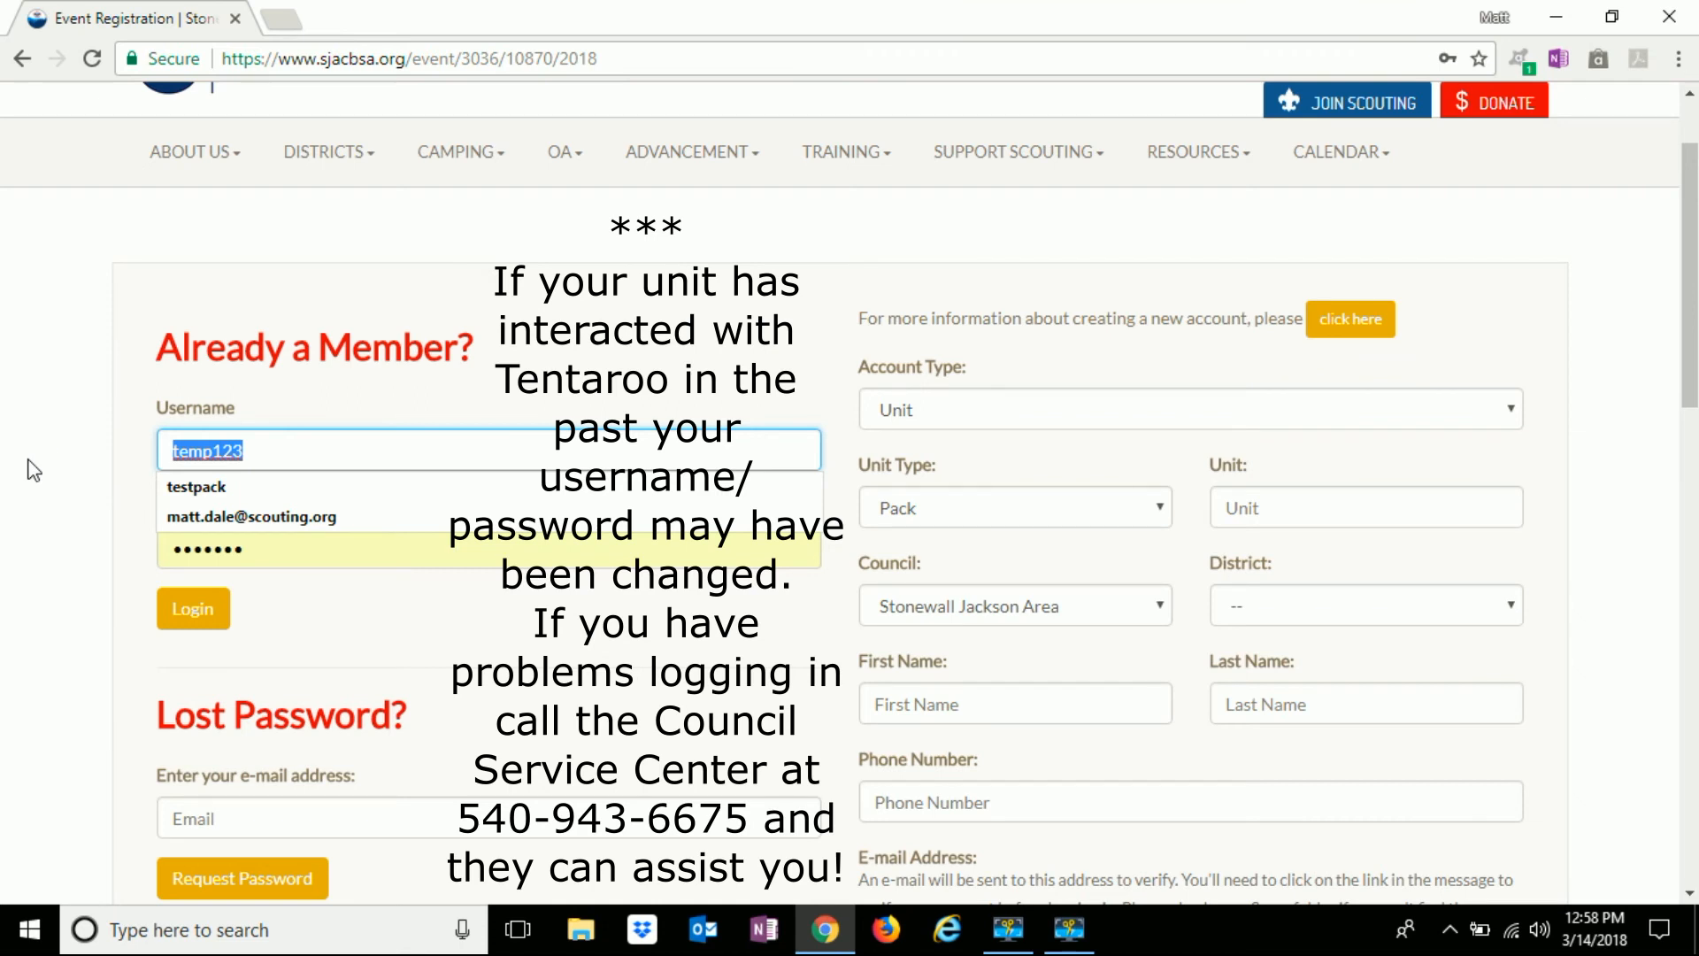
type("P1")
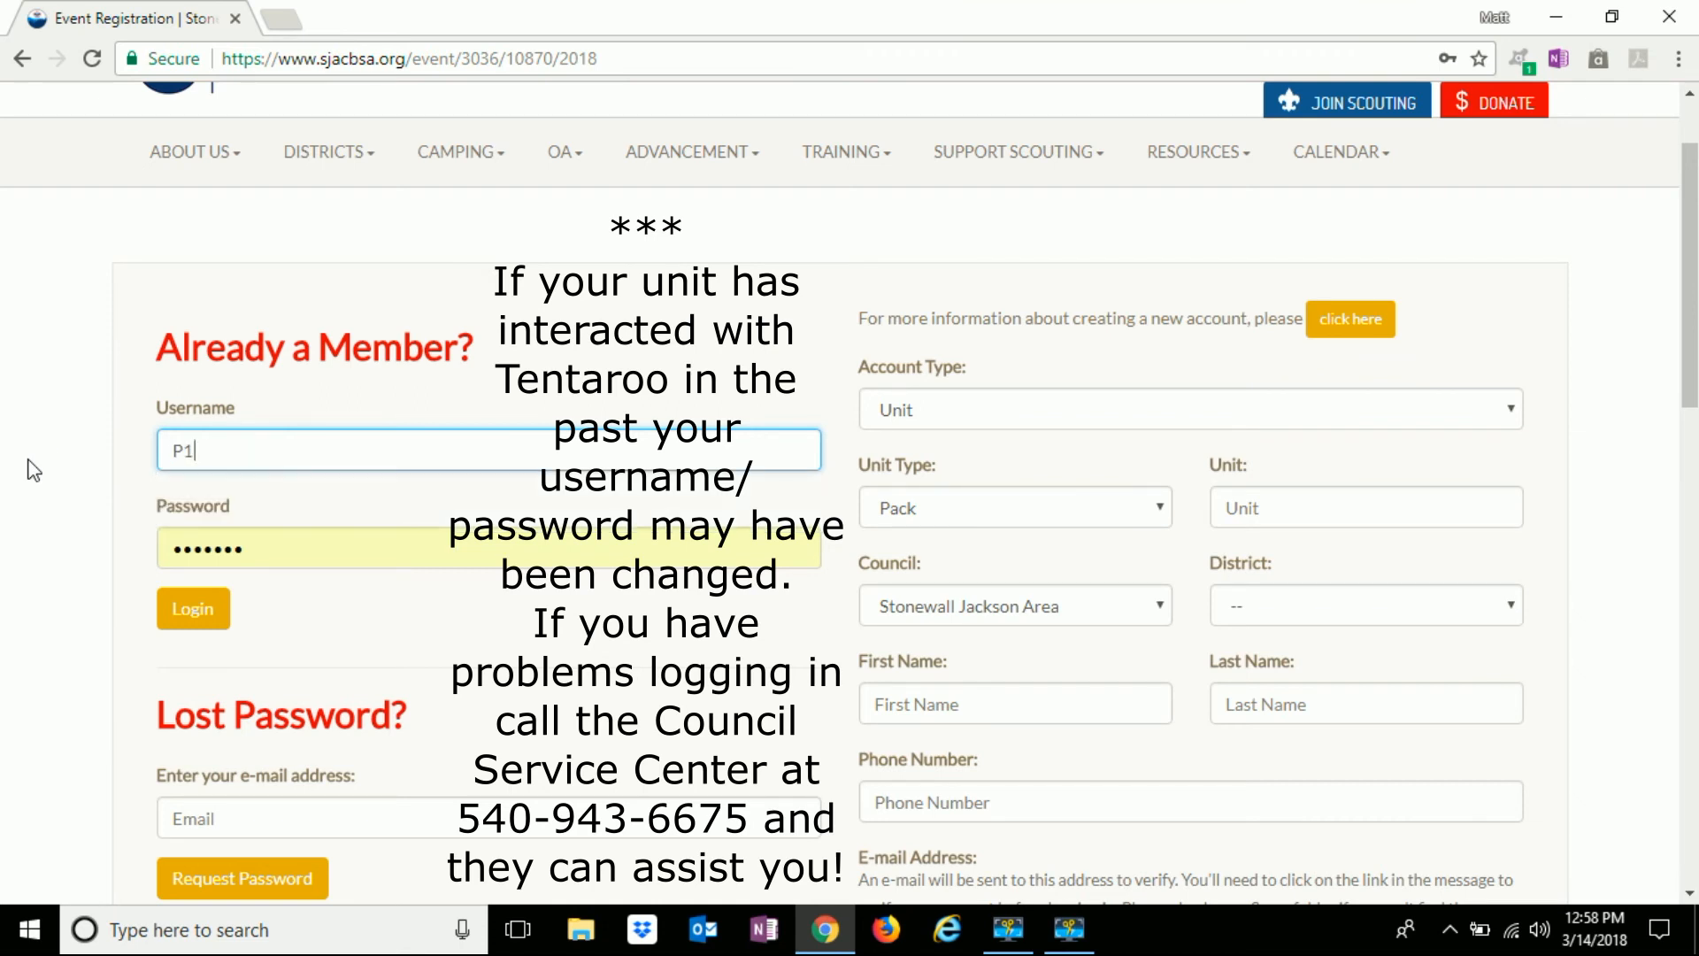
type("74SJAC")
key("Tab")
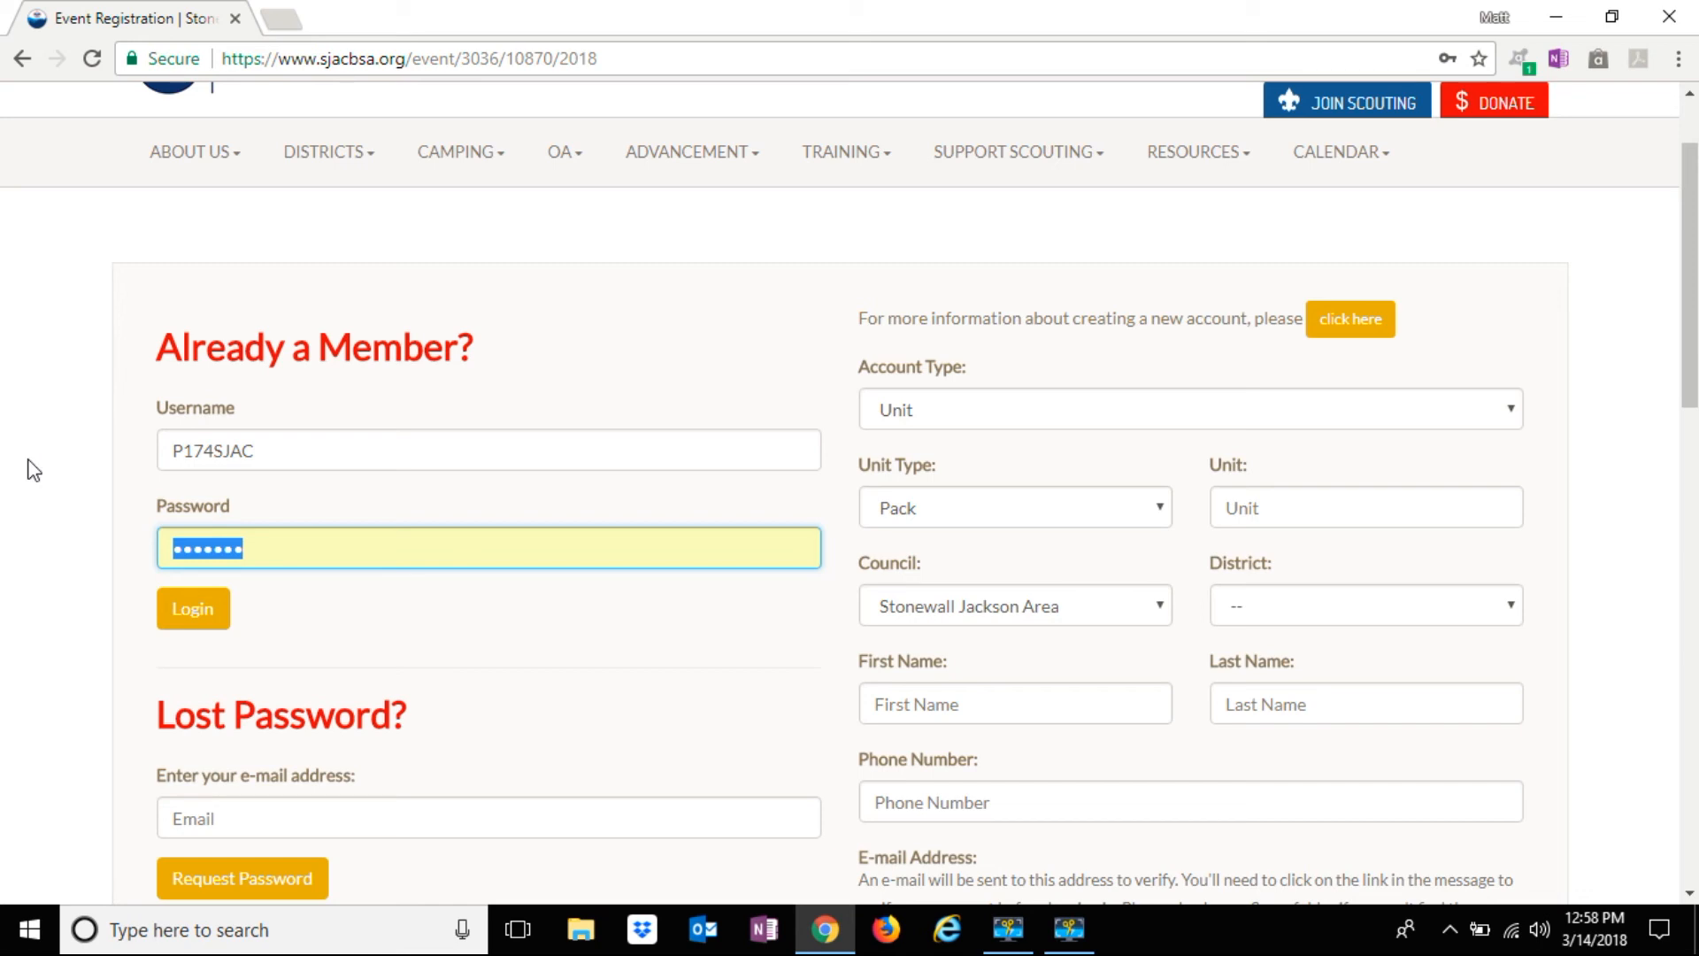
Fill in the test pack's saved username from autocomplete and re-enter the account password
left_click_drag(269, 454, 97, 438)
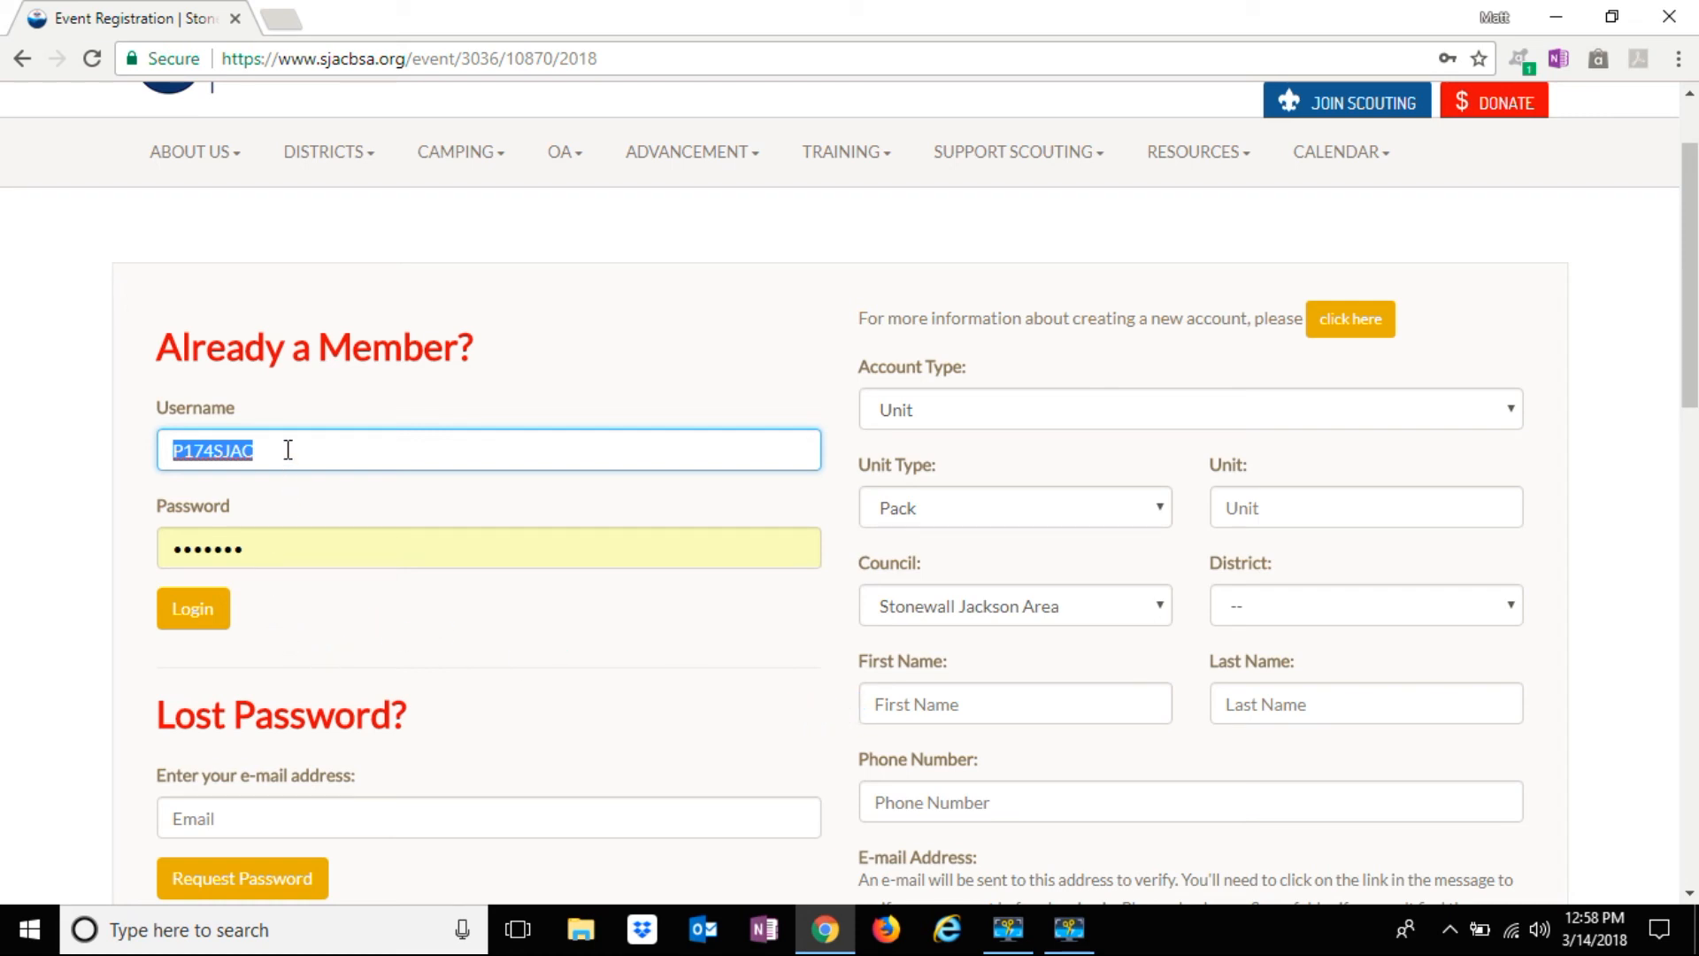
type("testpack")
left_click(277, 484)
left_click_drag(268, 555, 99, 536)
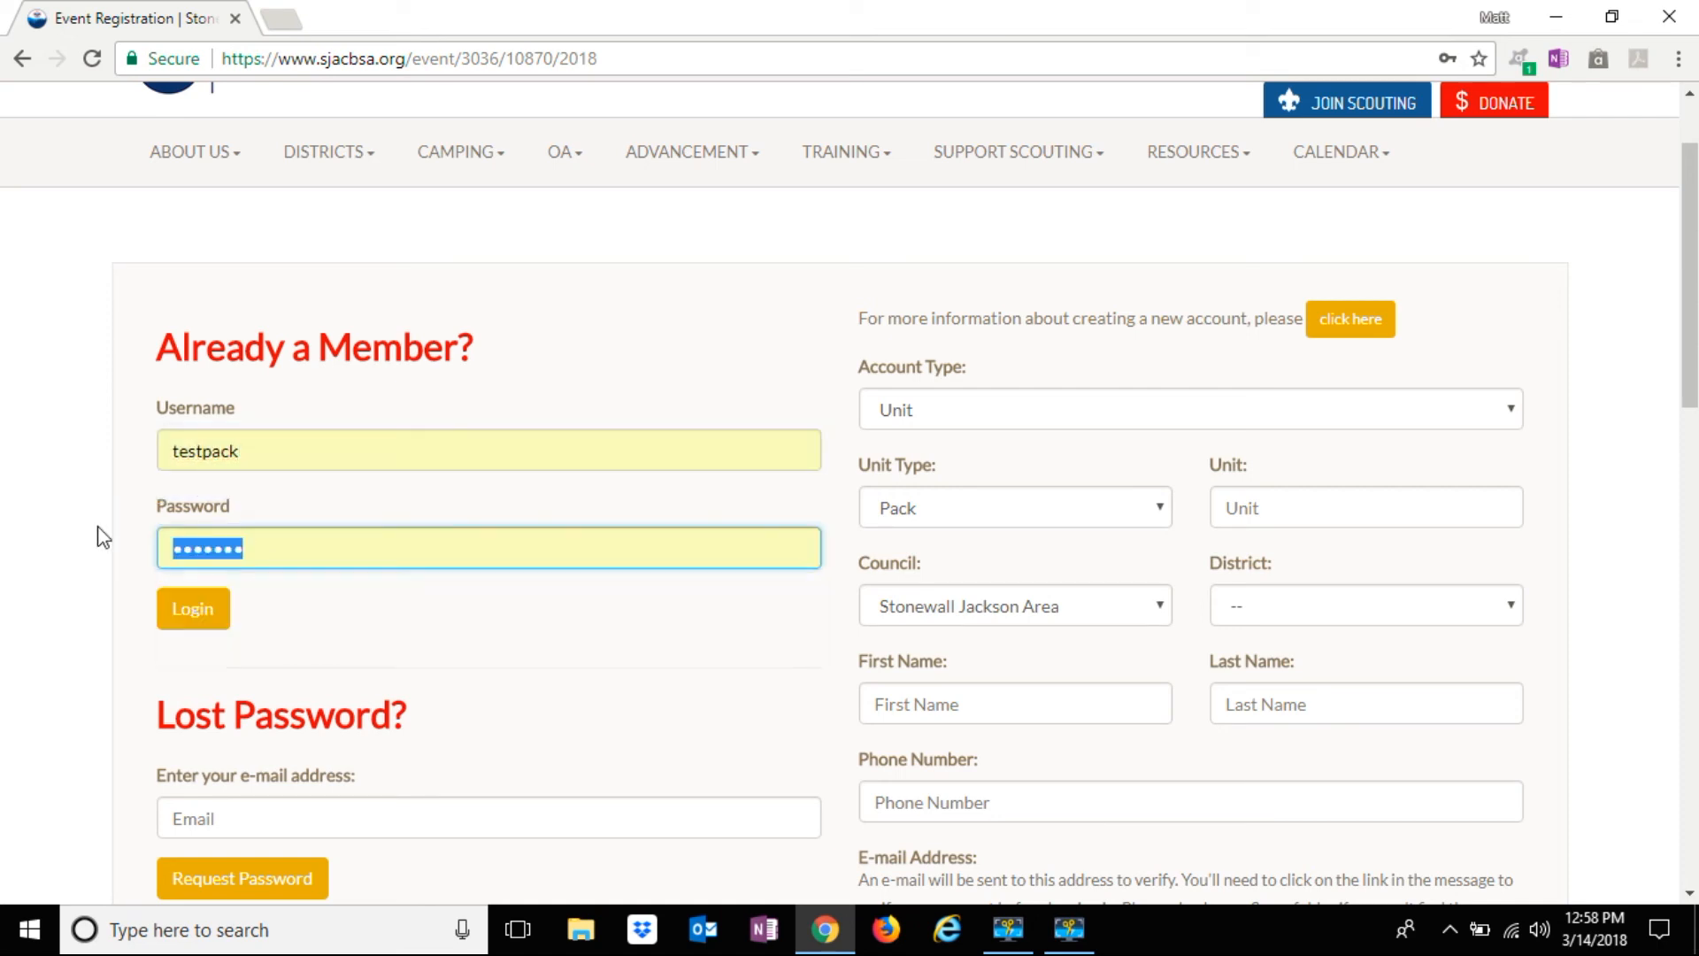
type("•••••••")
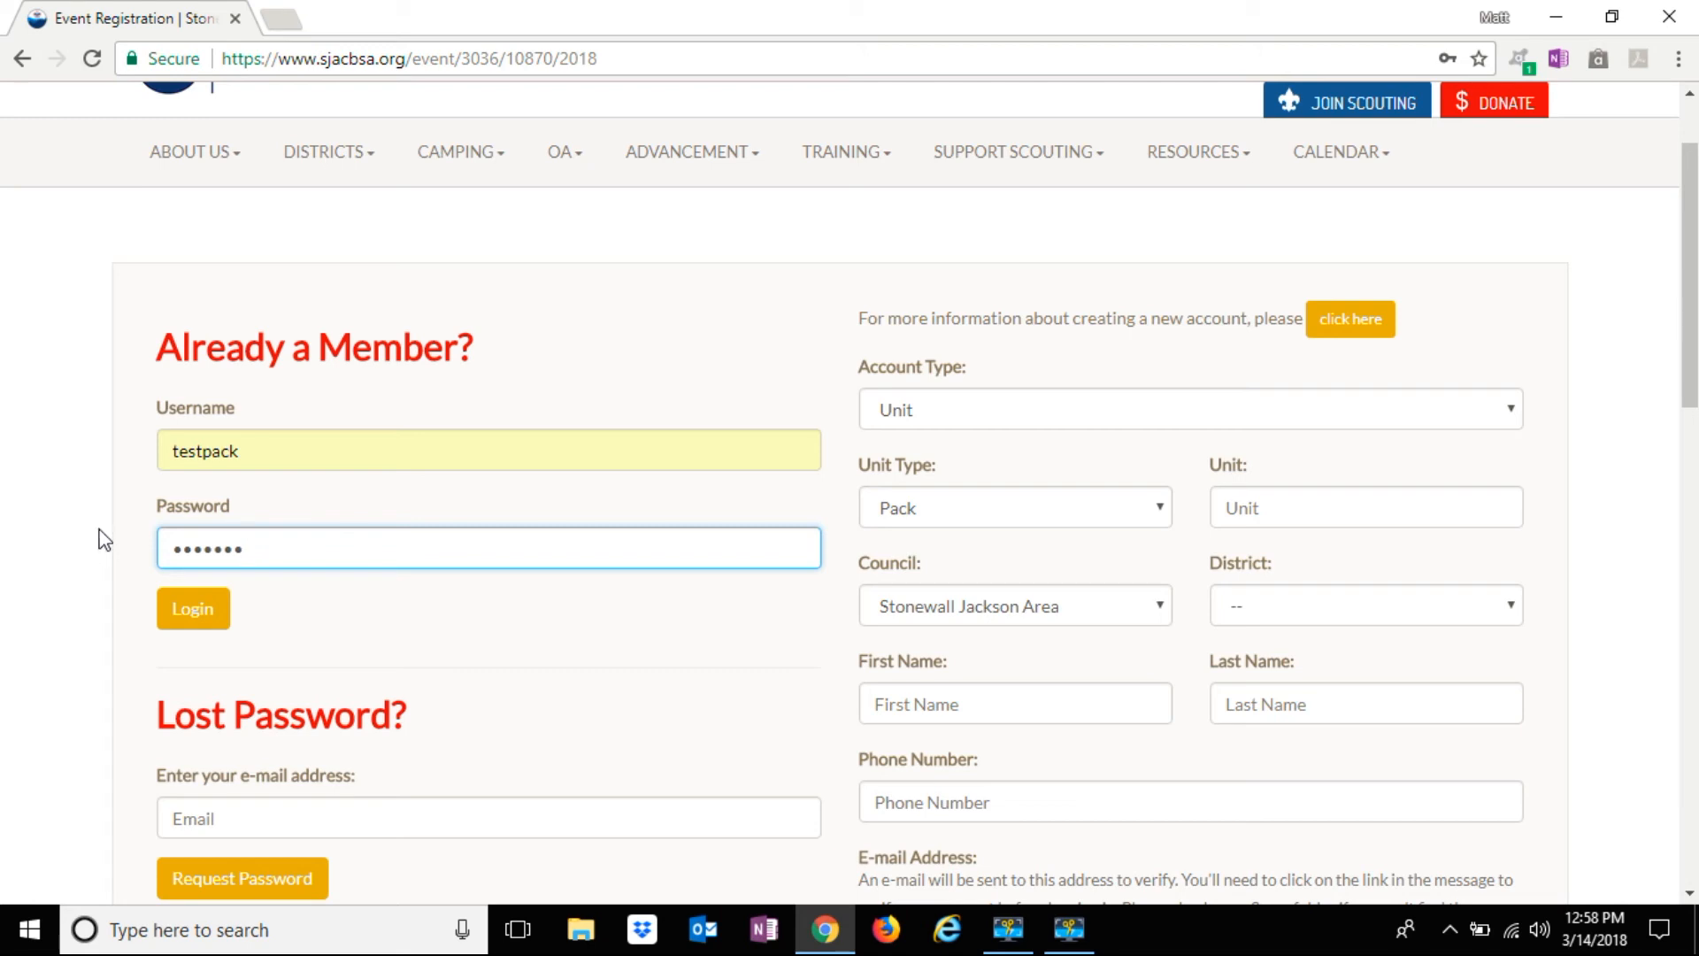
Log in and view the Massanutten Day Camp event home, which has no registrations yet
key("Return")
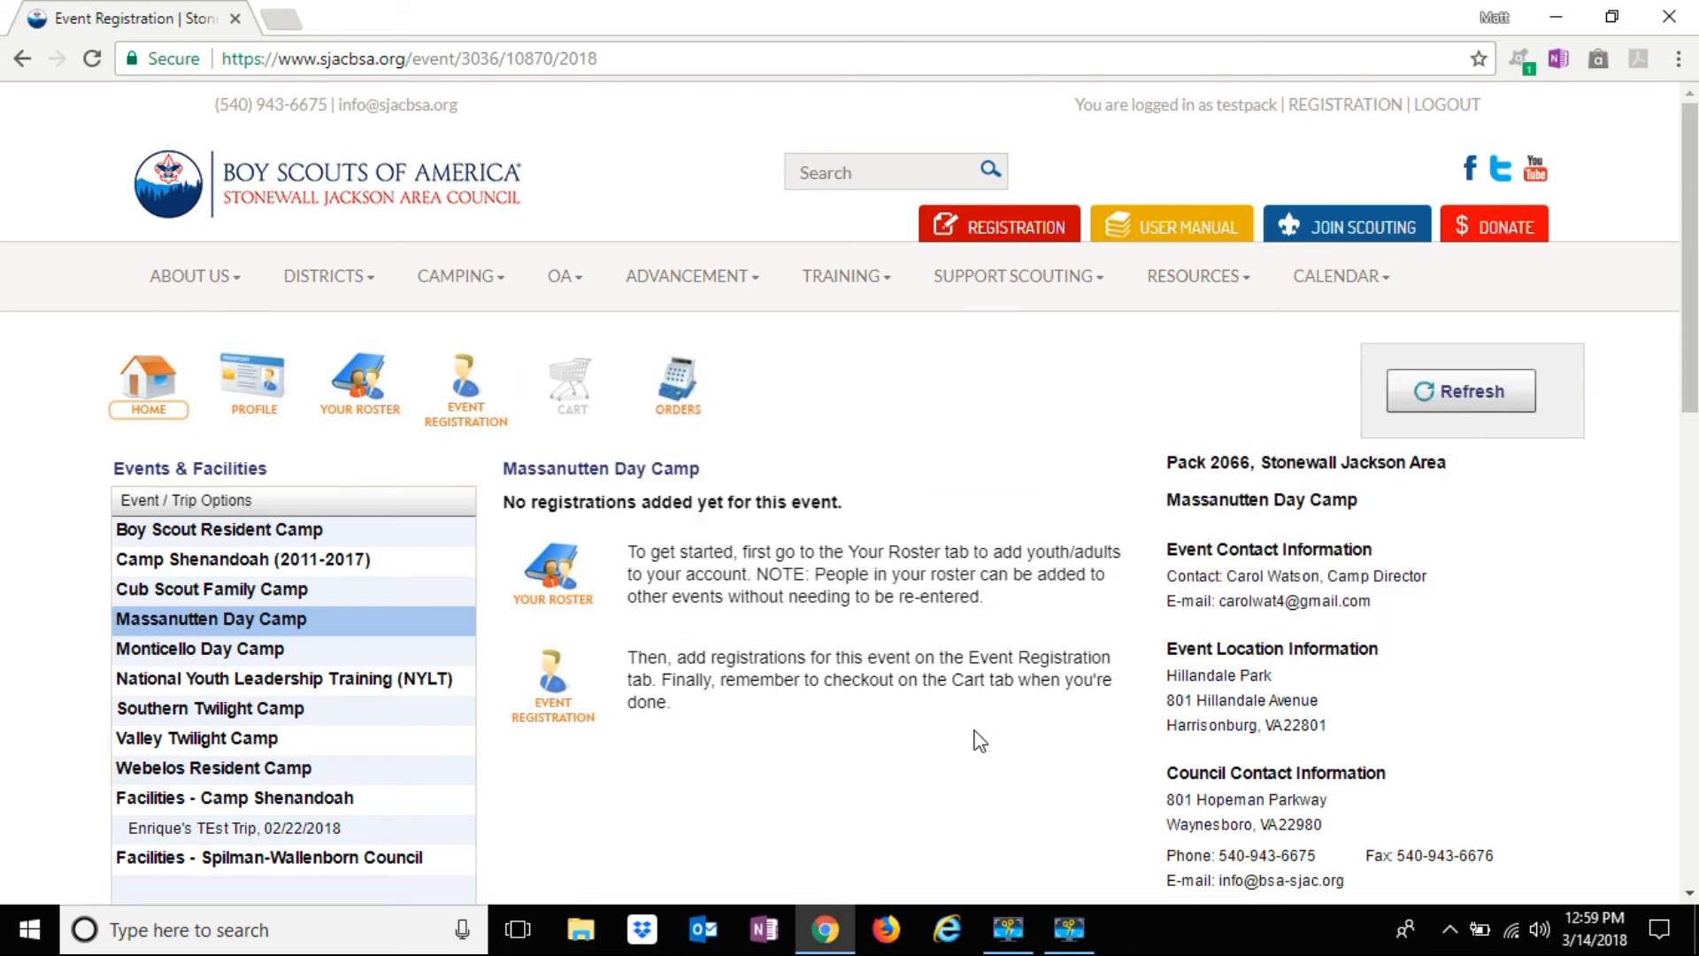
scroll(979, 740, "down", 1)
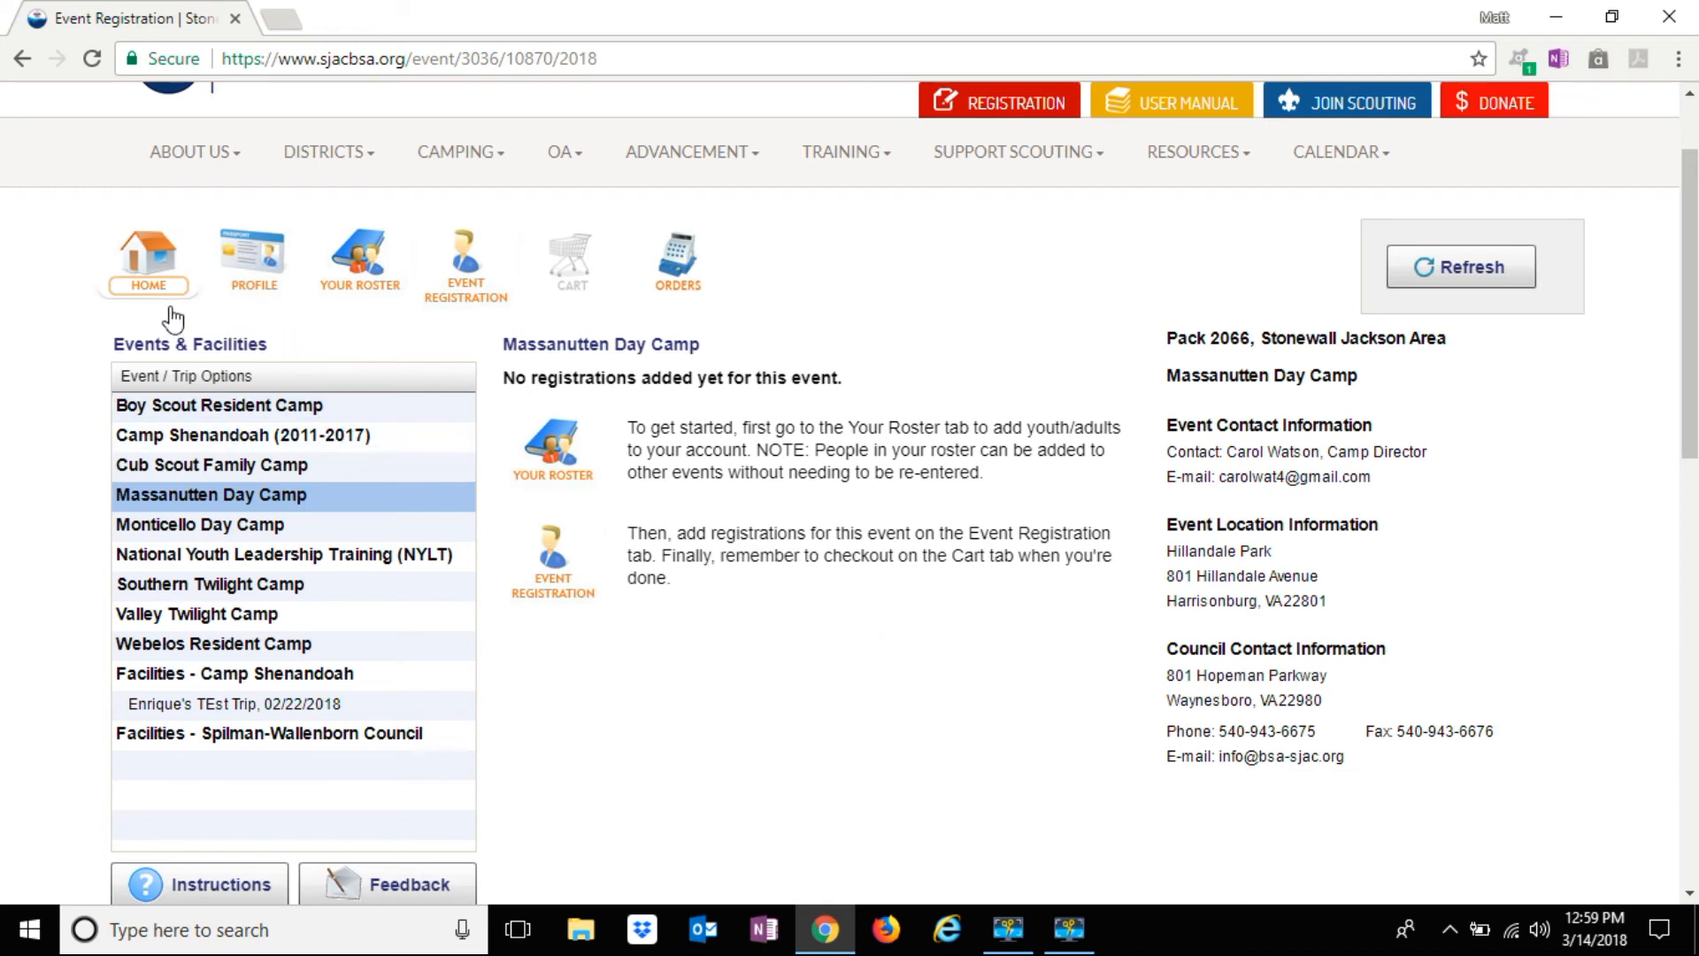
Open the pack's Update Profile page and inspect the alternate contact e-mail and password fields
left_click(261, 275)
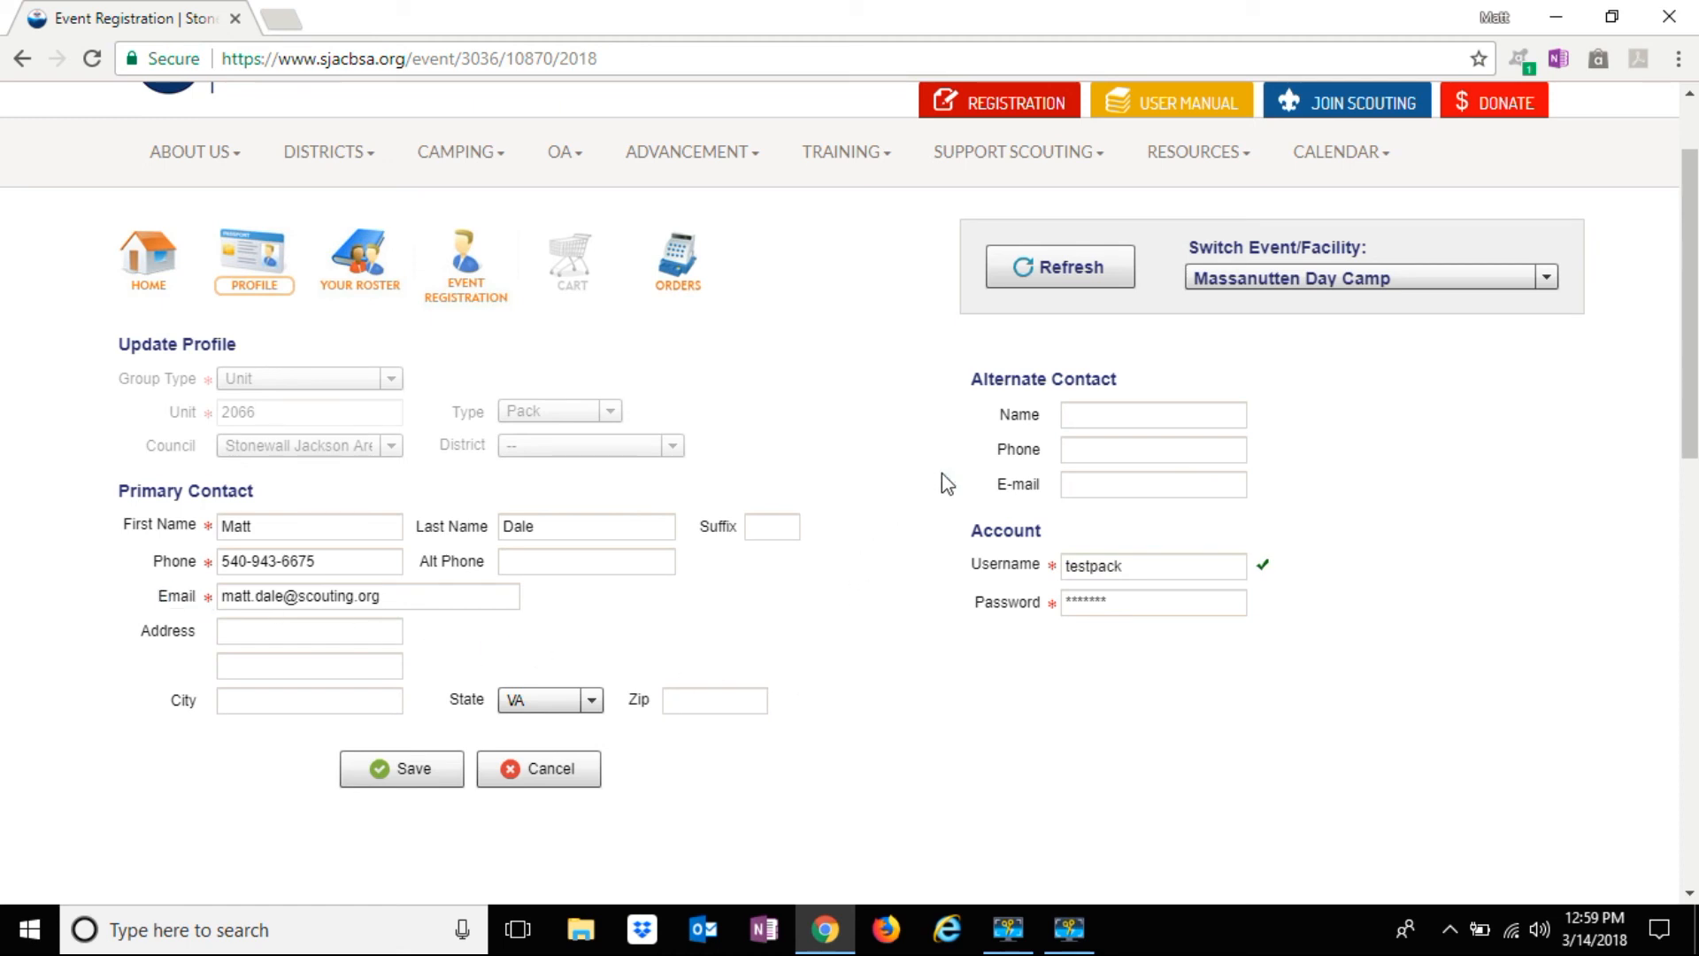
left_click(1080, 487)
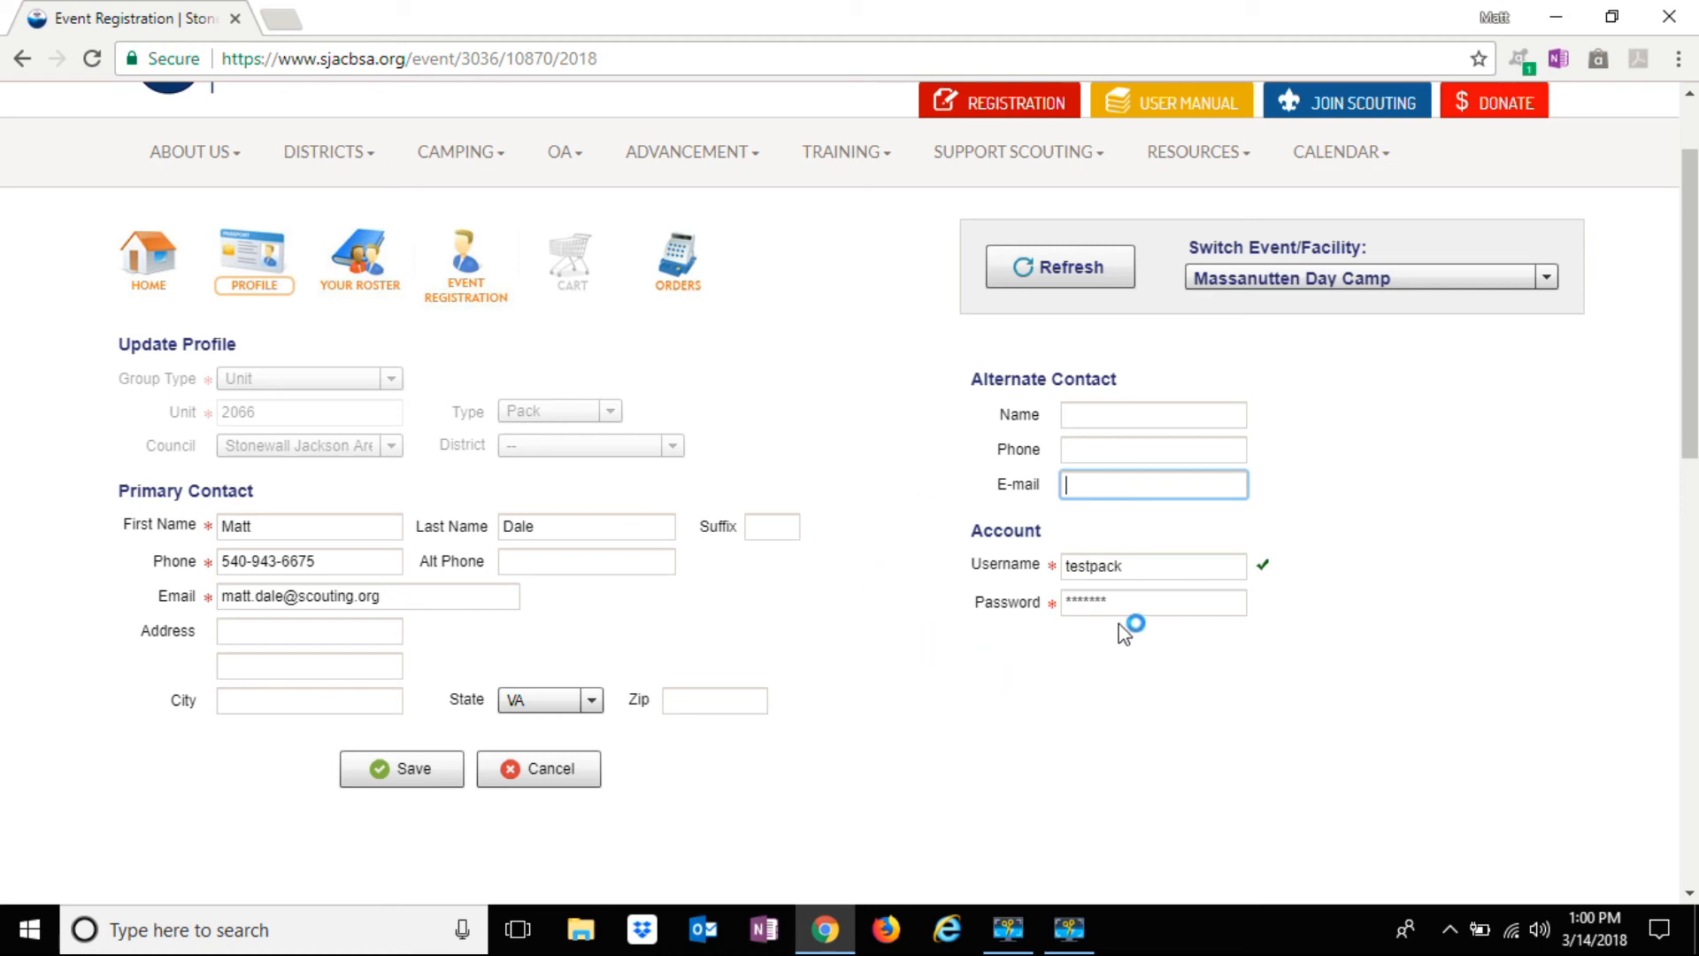
double_click(1132, 605)
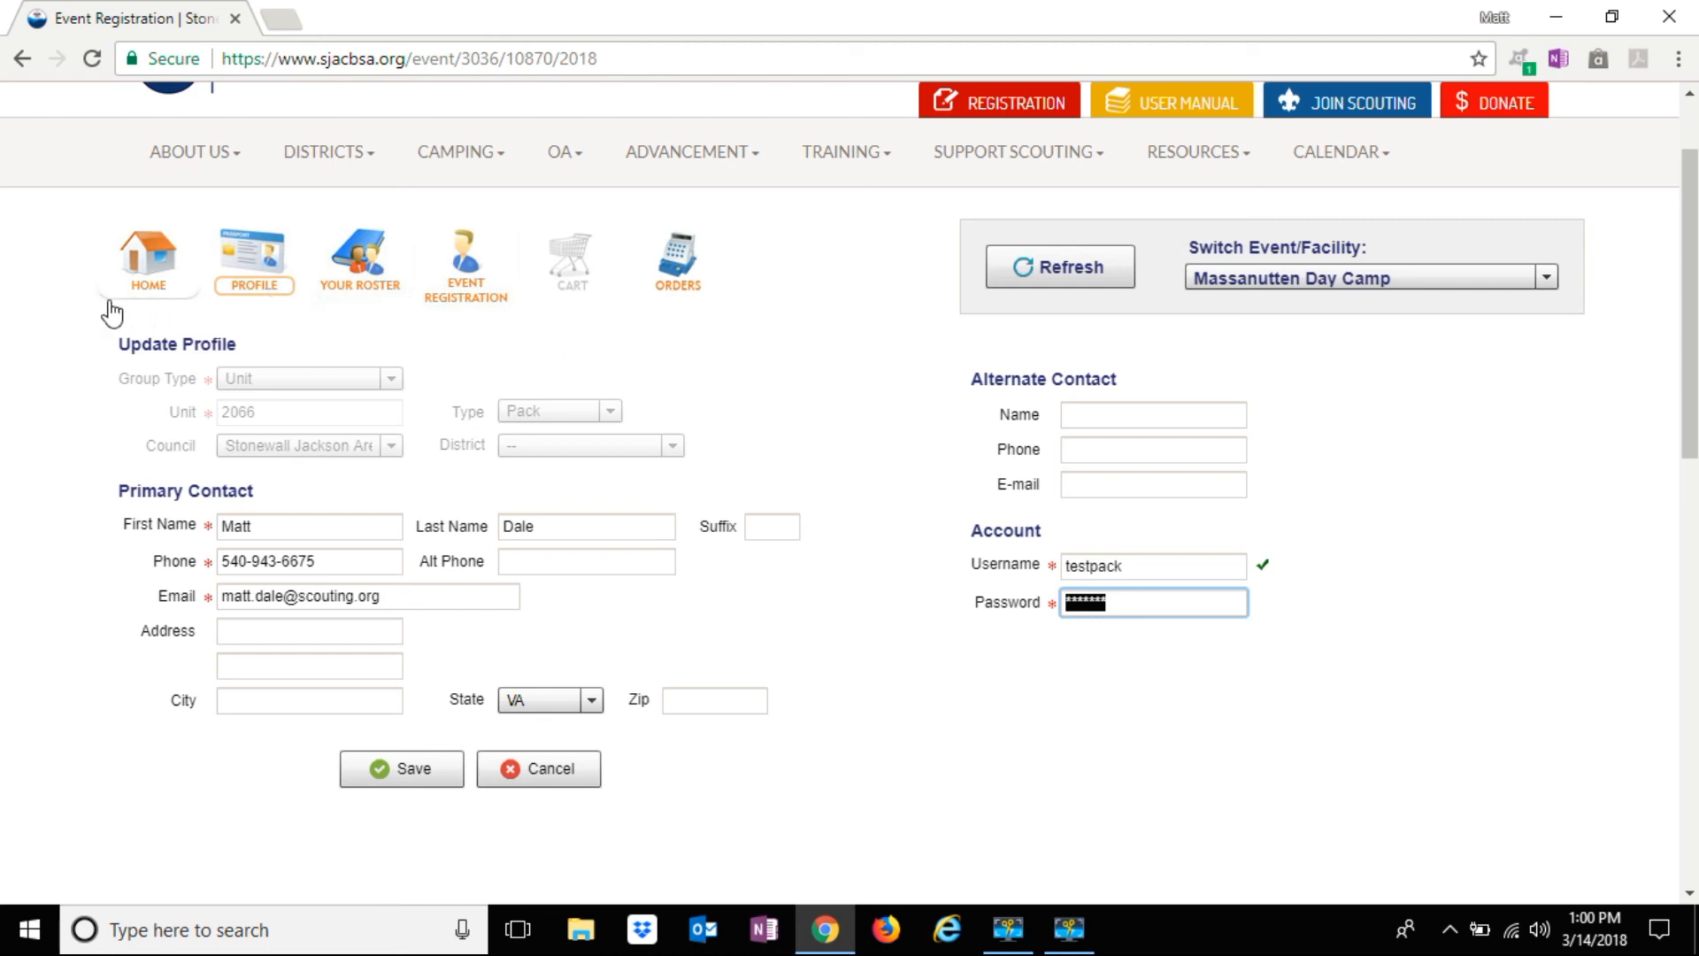
Return to the Massanutten Day Camp Events & Facilities home with the HOME icon
left_click(135, 274)
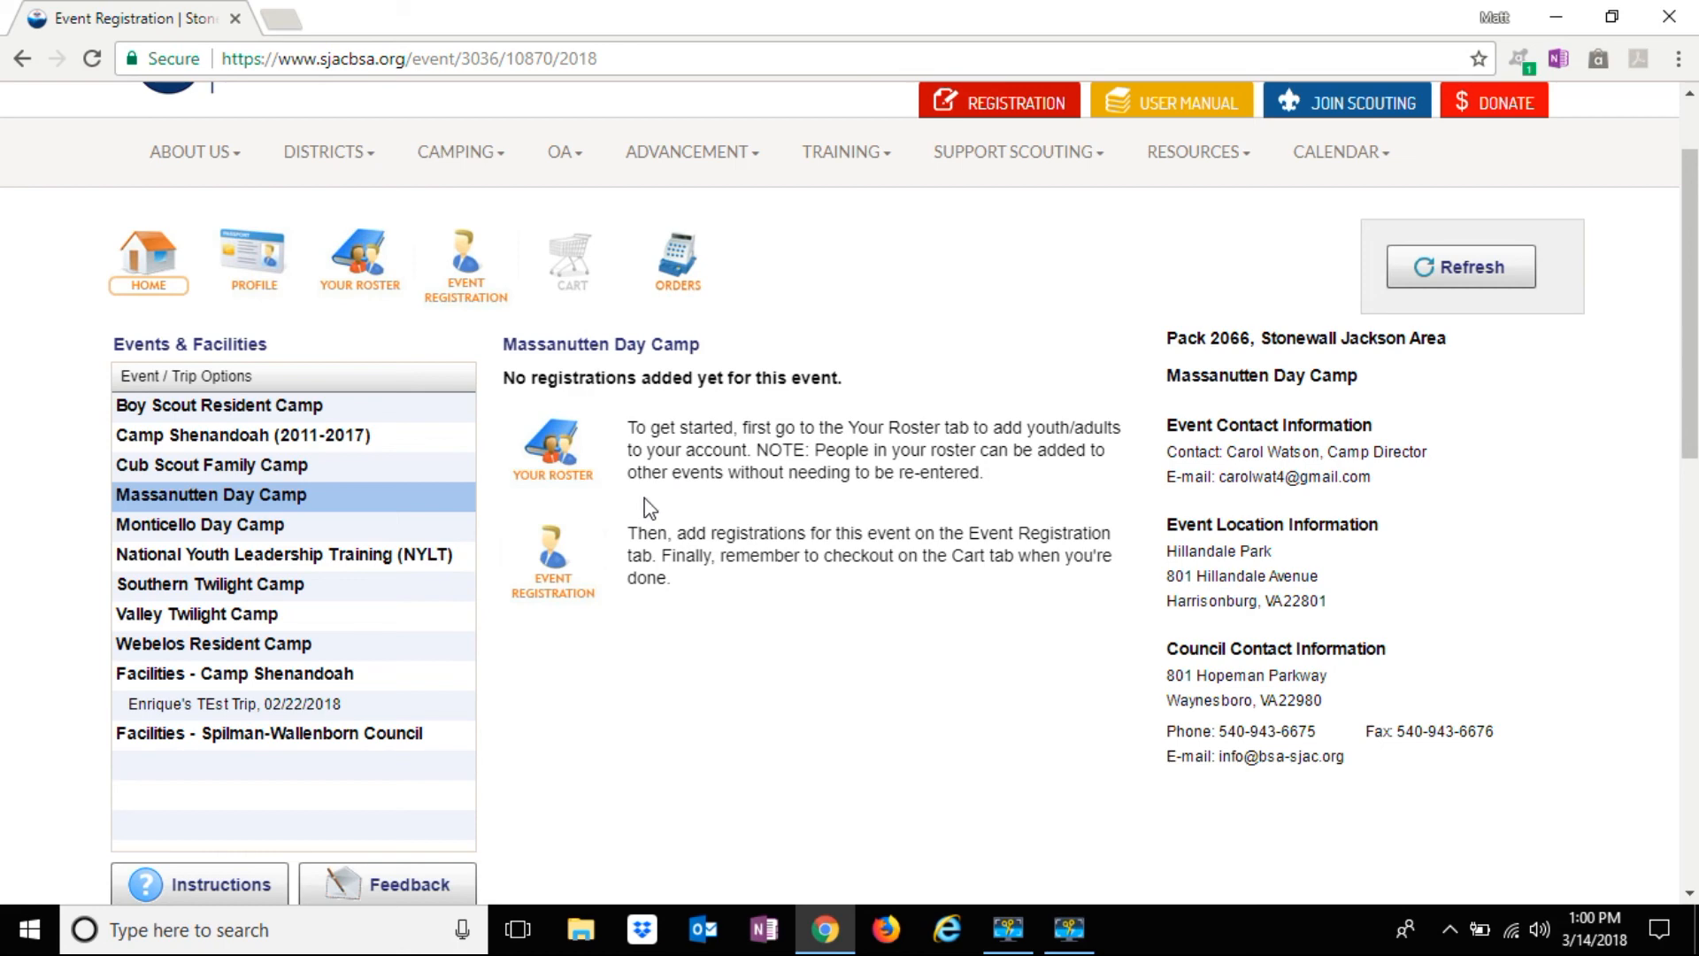
Open Your Roster, review the first youth's entry, then display the adult Cubmaster's record
left_click(571, 461)
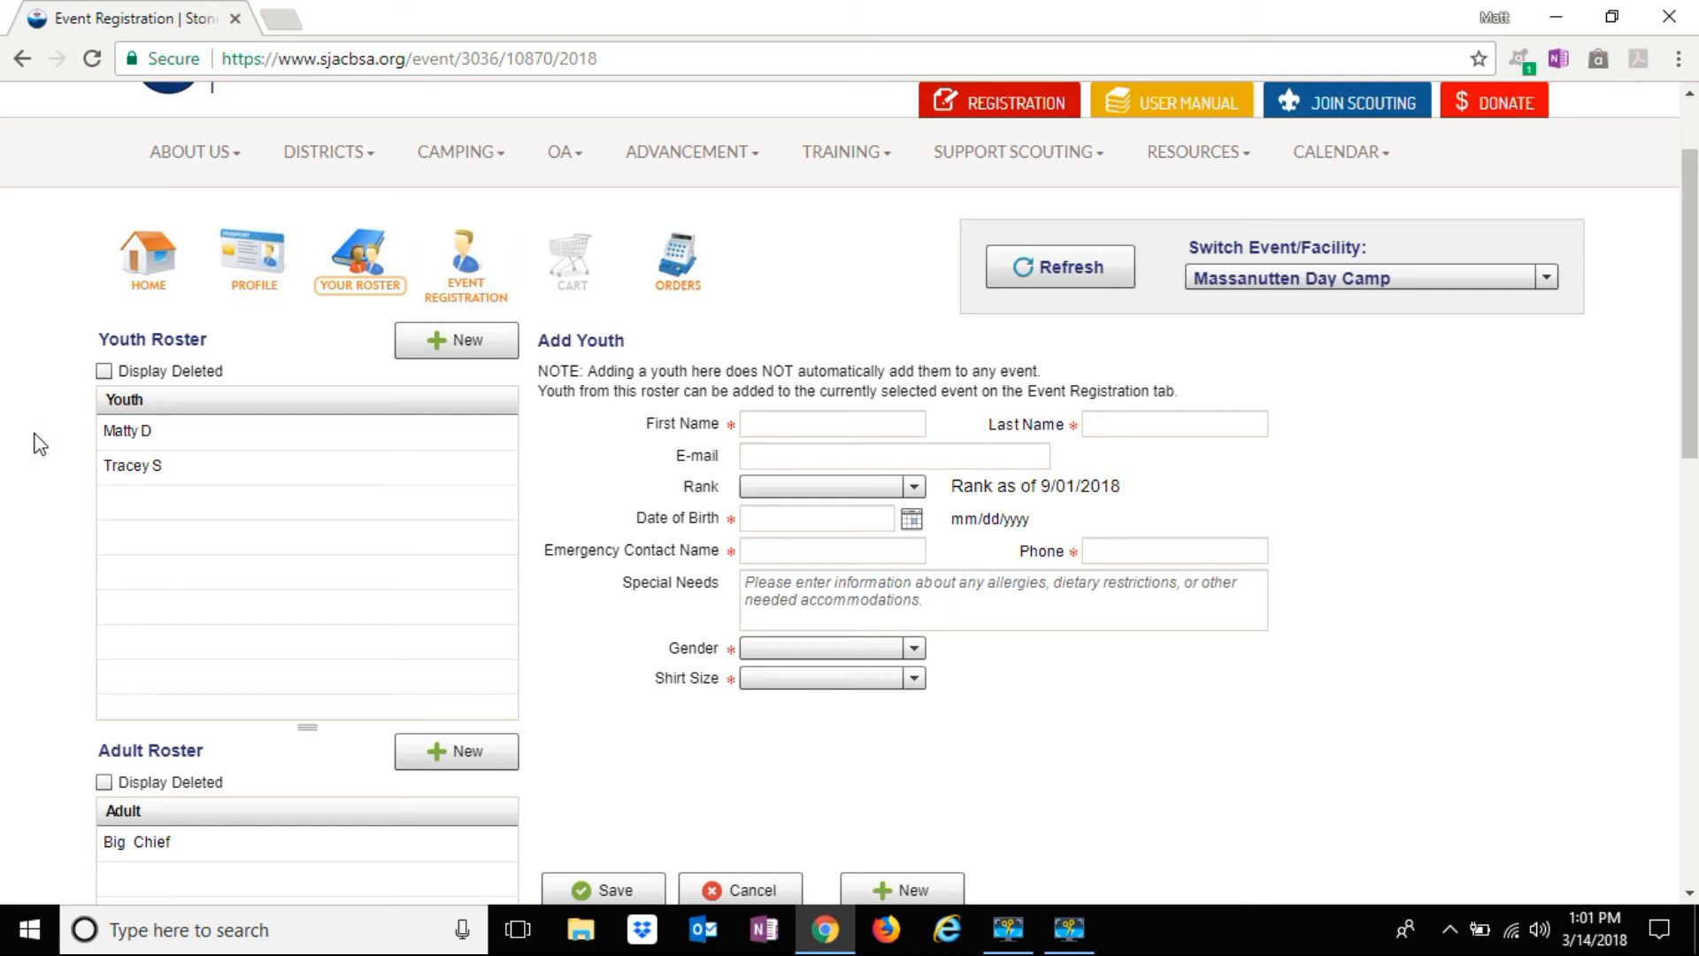
left_click(130, 435)
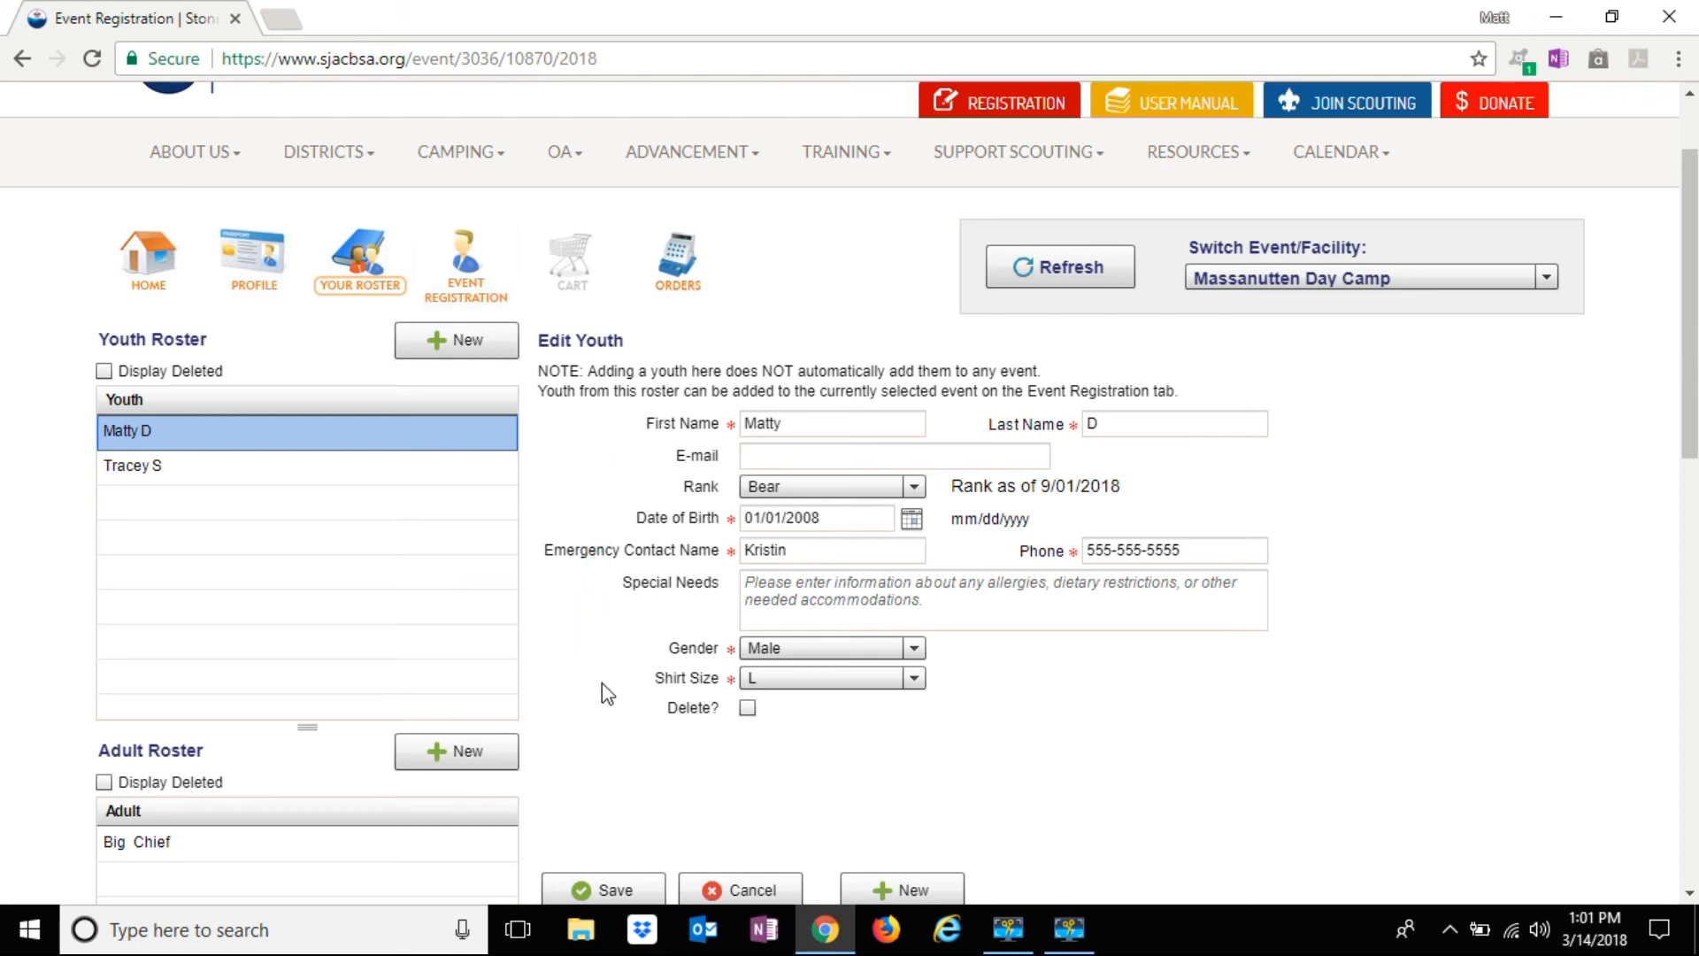
scroll(596, 557, "down", 1)
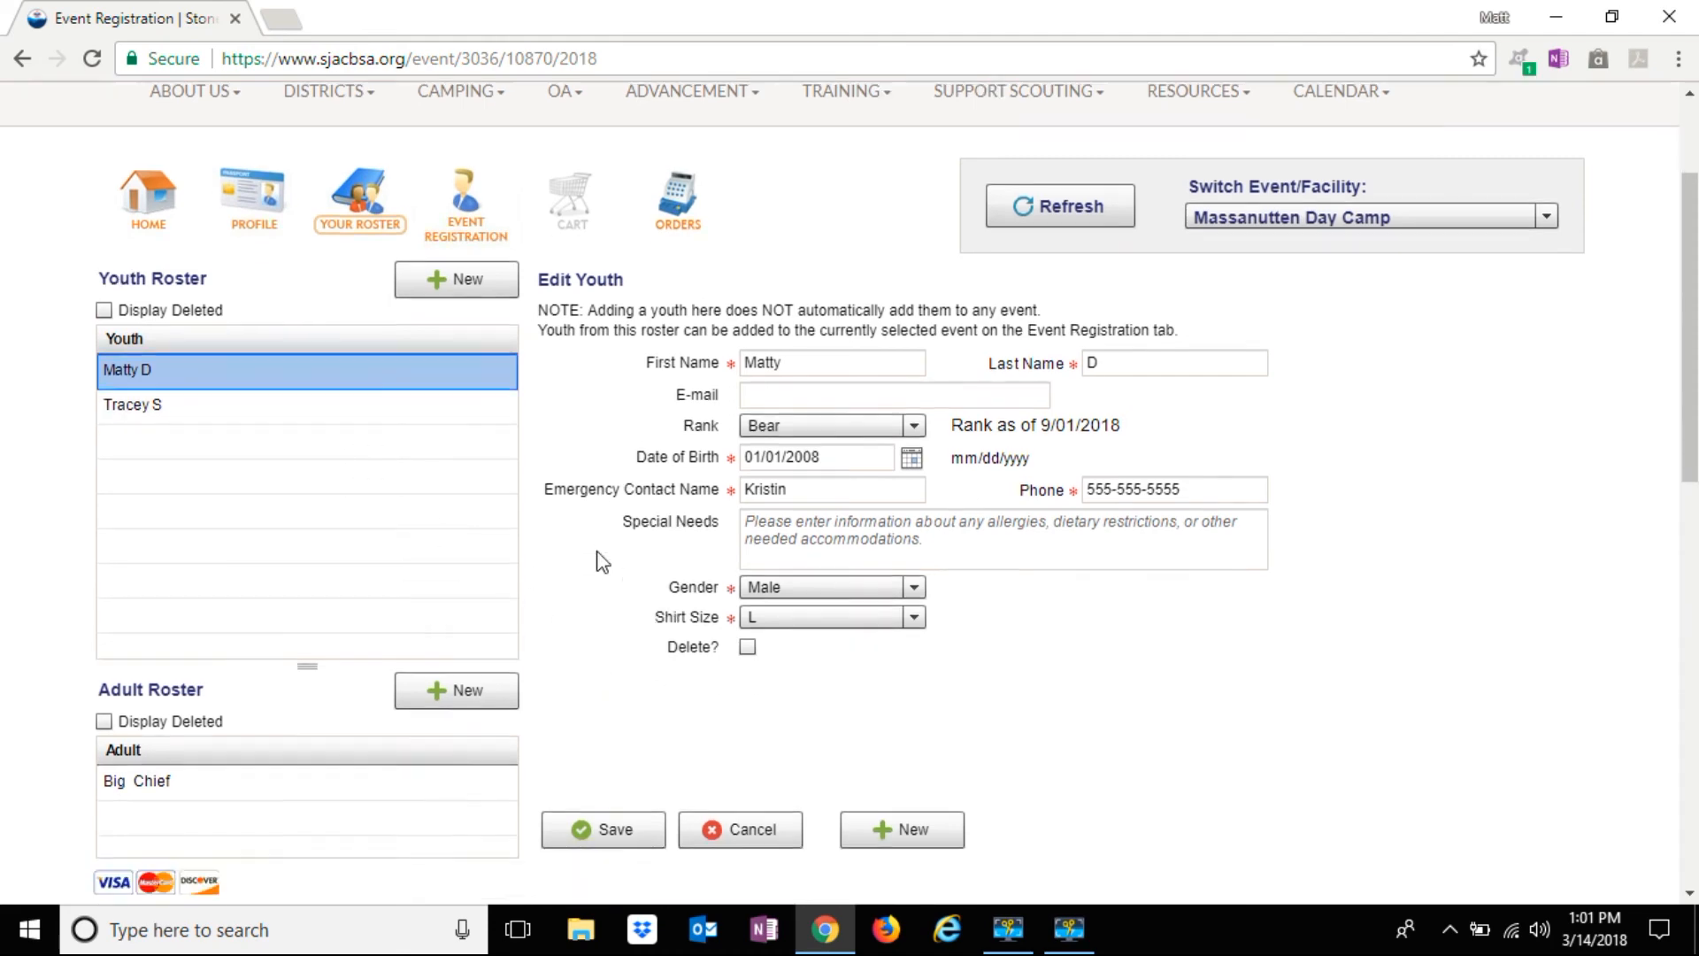
left_click(448, 719)
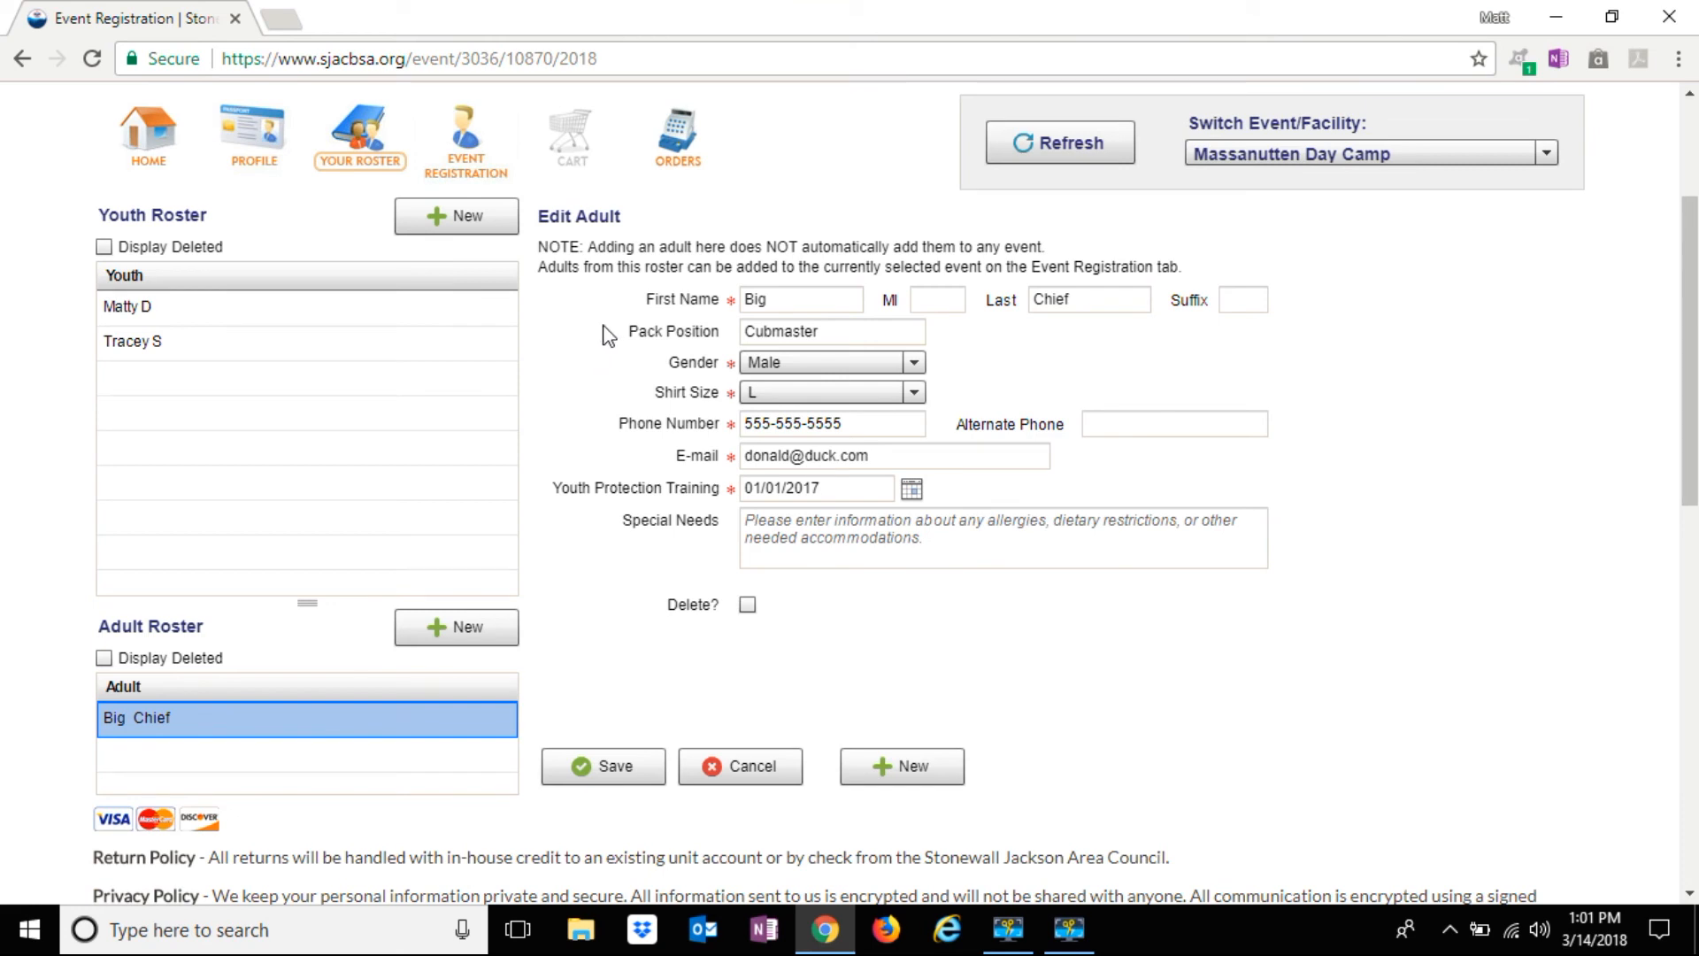
scroll(584, 389, "up", 2)
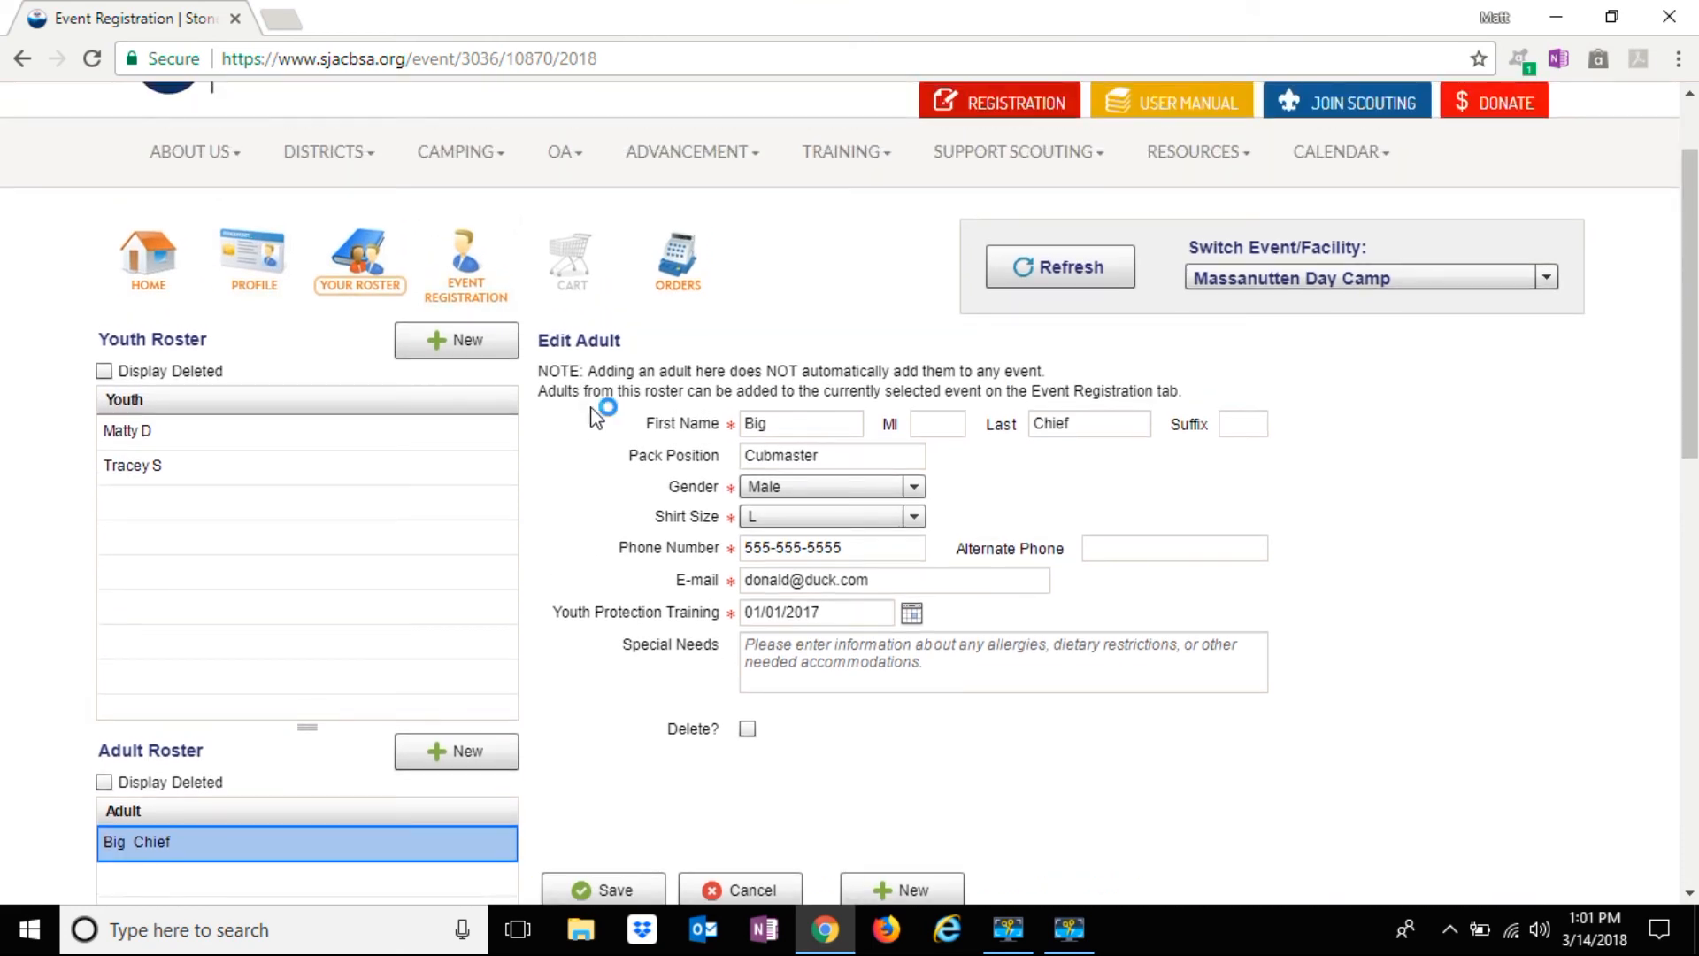
Go to the event home and open Massanutten Day Camp's empty Event Registration tab
left_click(162, 273)
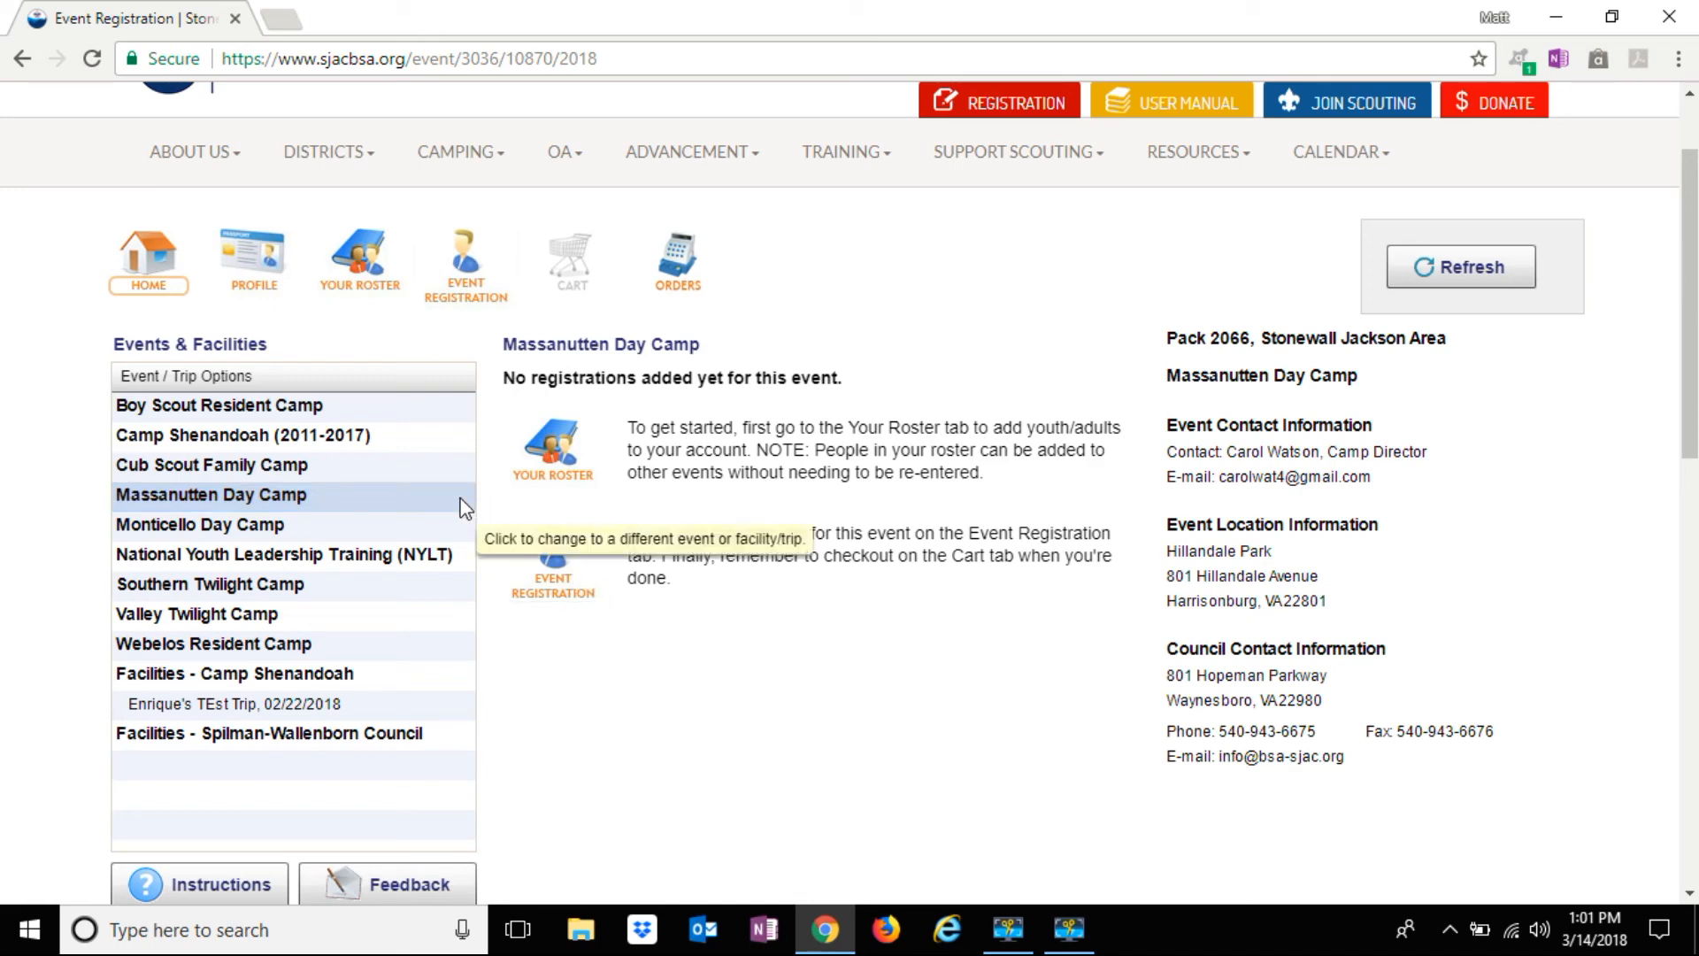
left_click(522, 563)
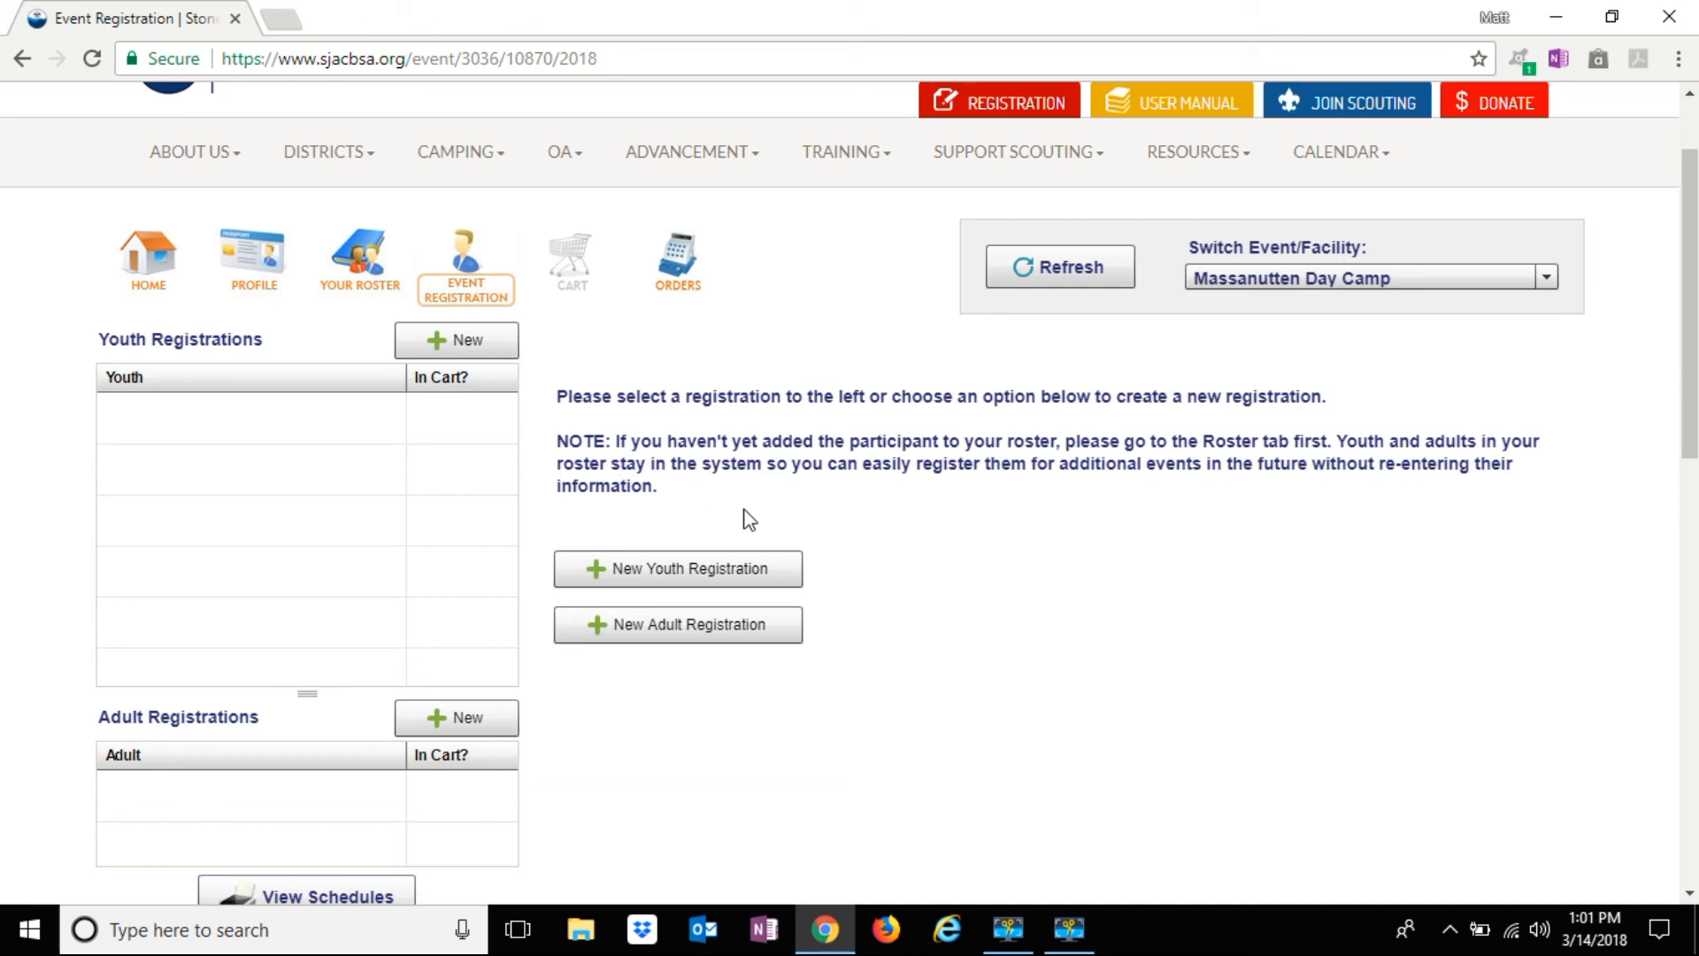
scroll(867, 525, "down", 1)
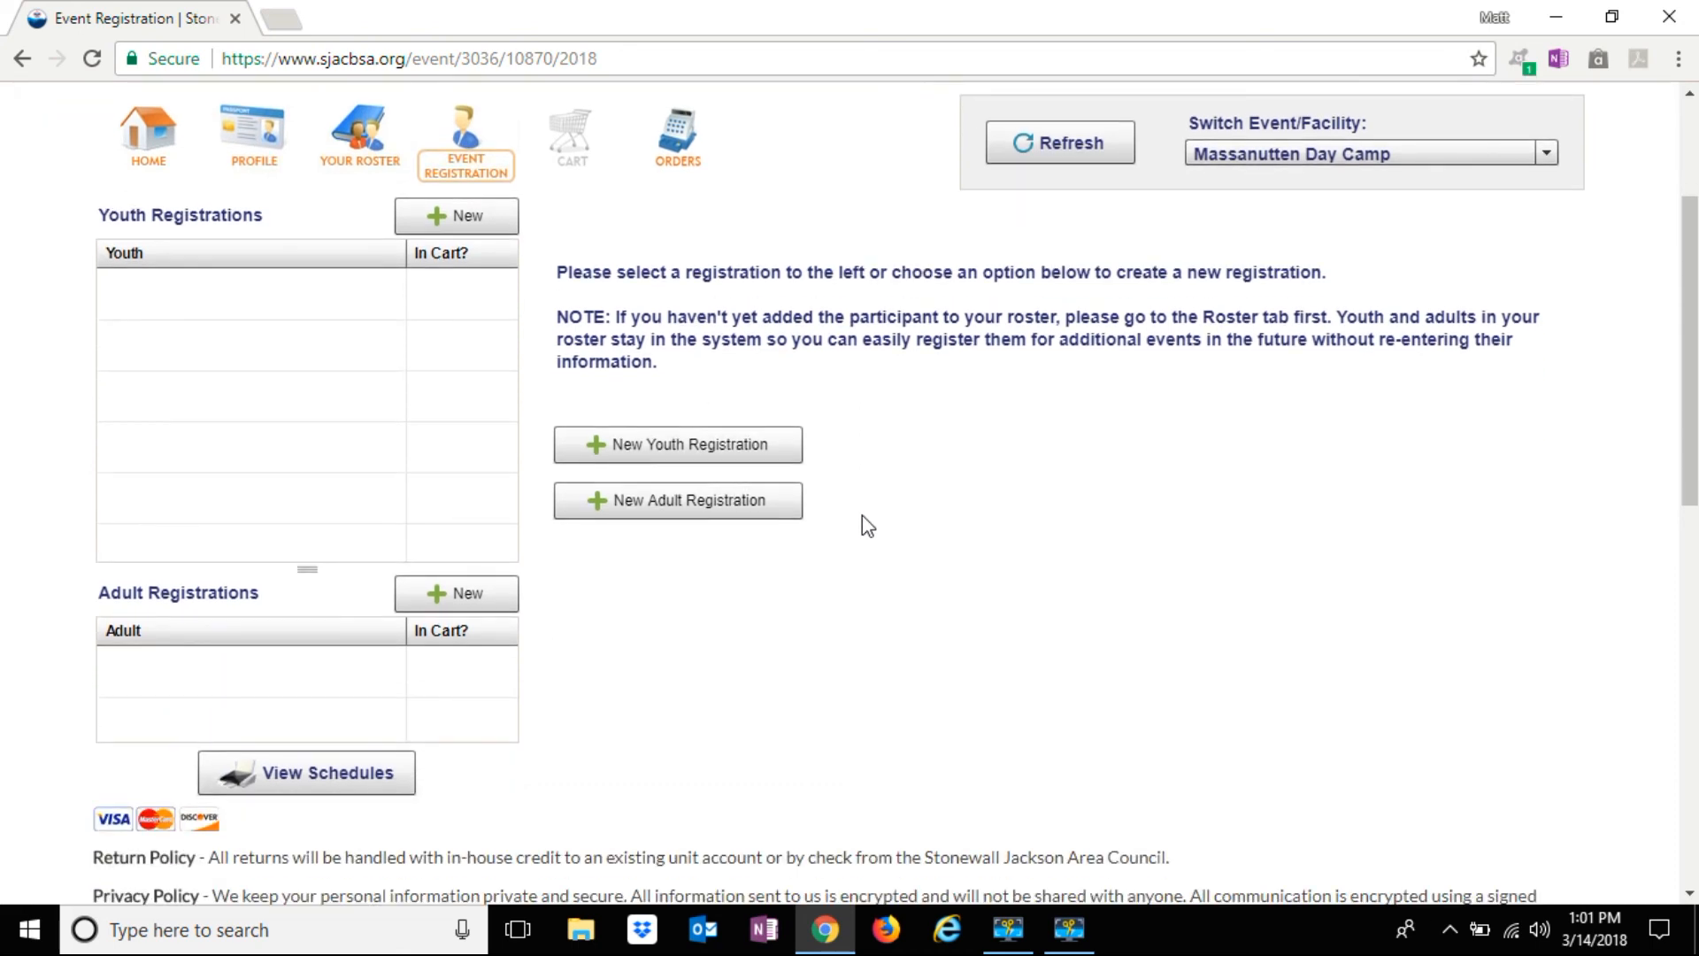
Create a youth registration for the first roster youth in the 06/26/2018 session ($85.00 due)
left_click(753, 447)
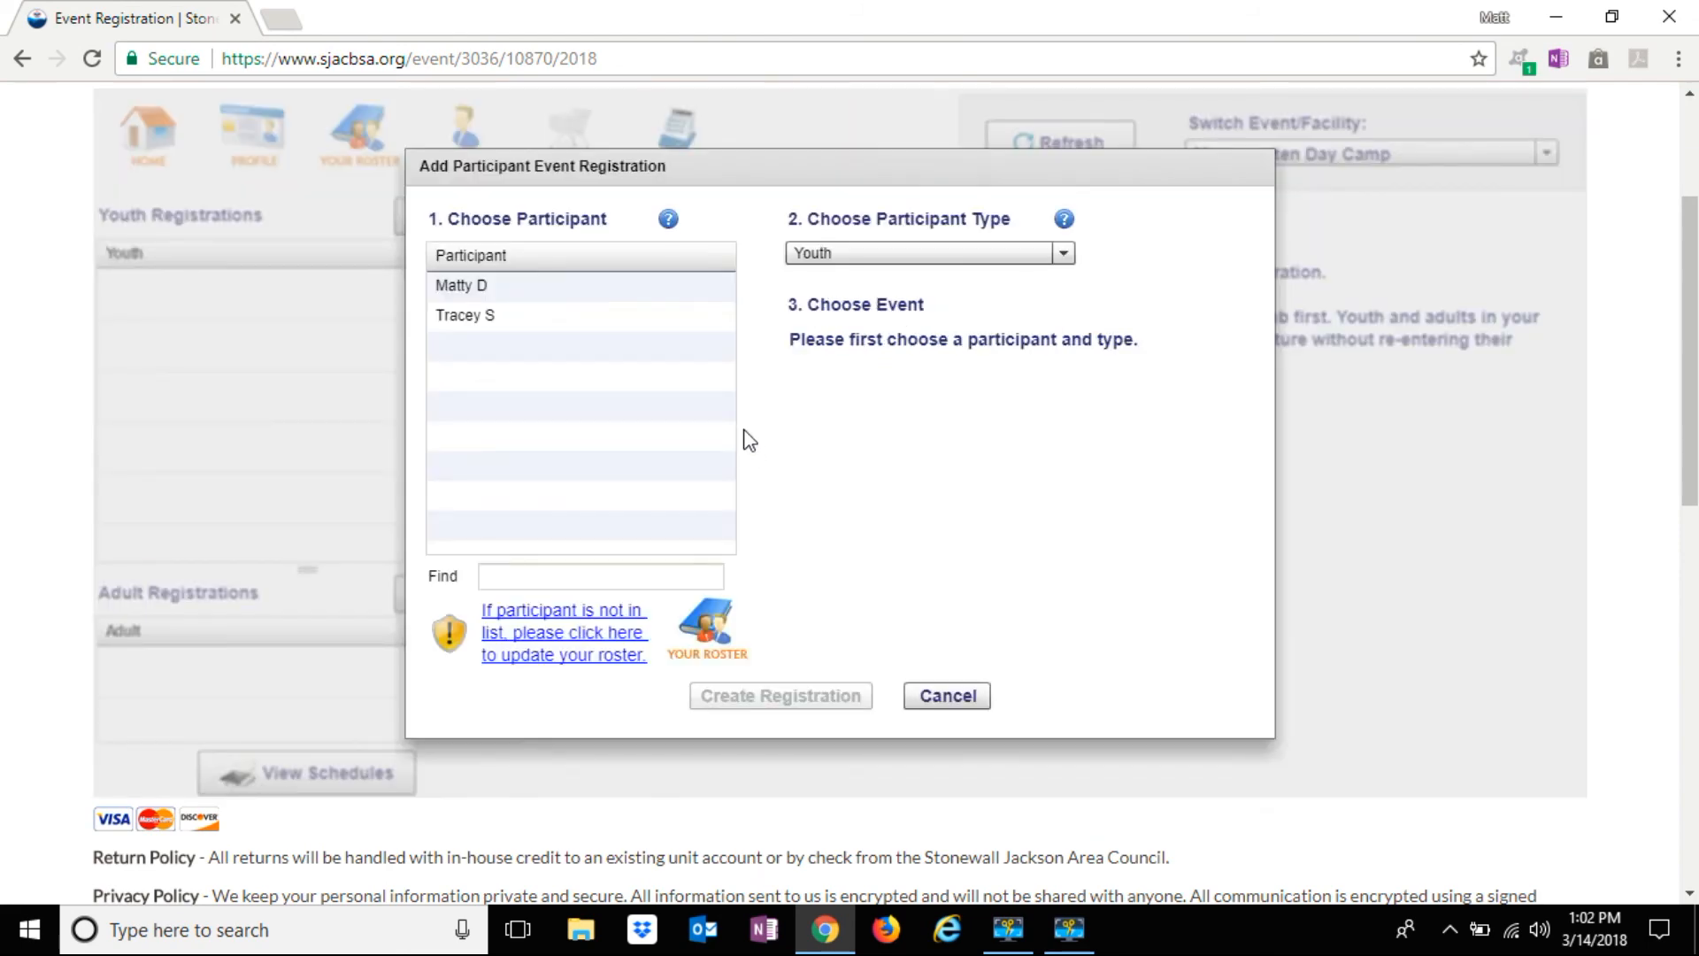
left_click(653, 300)
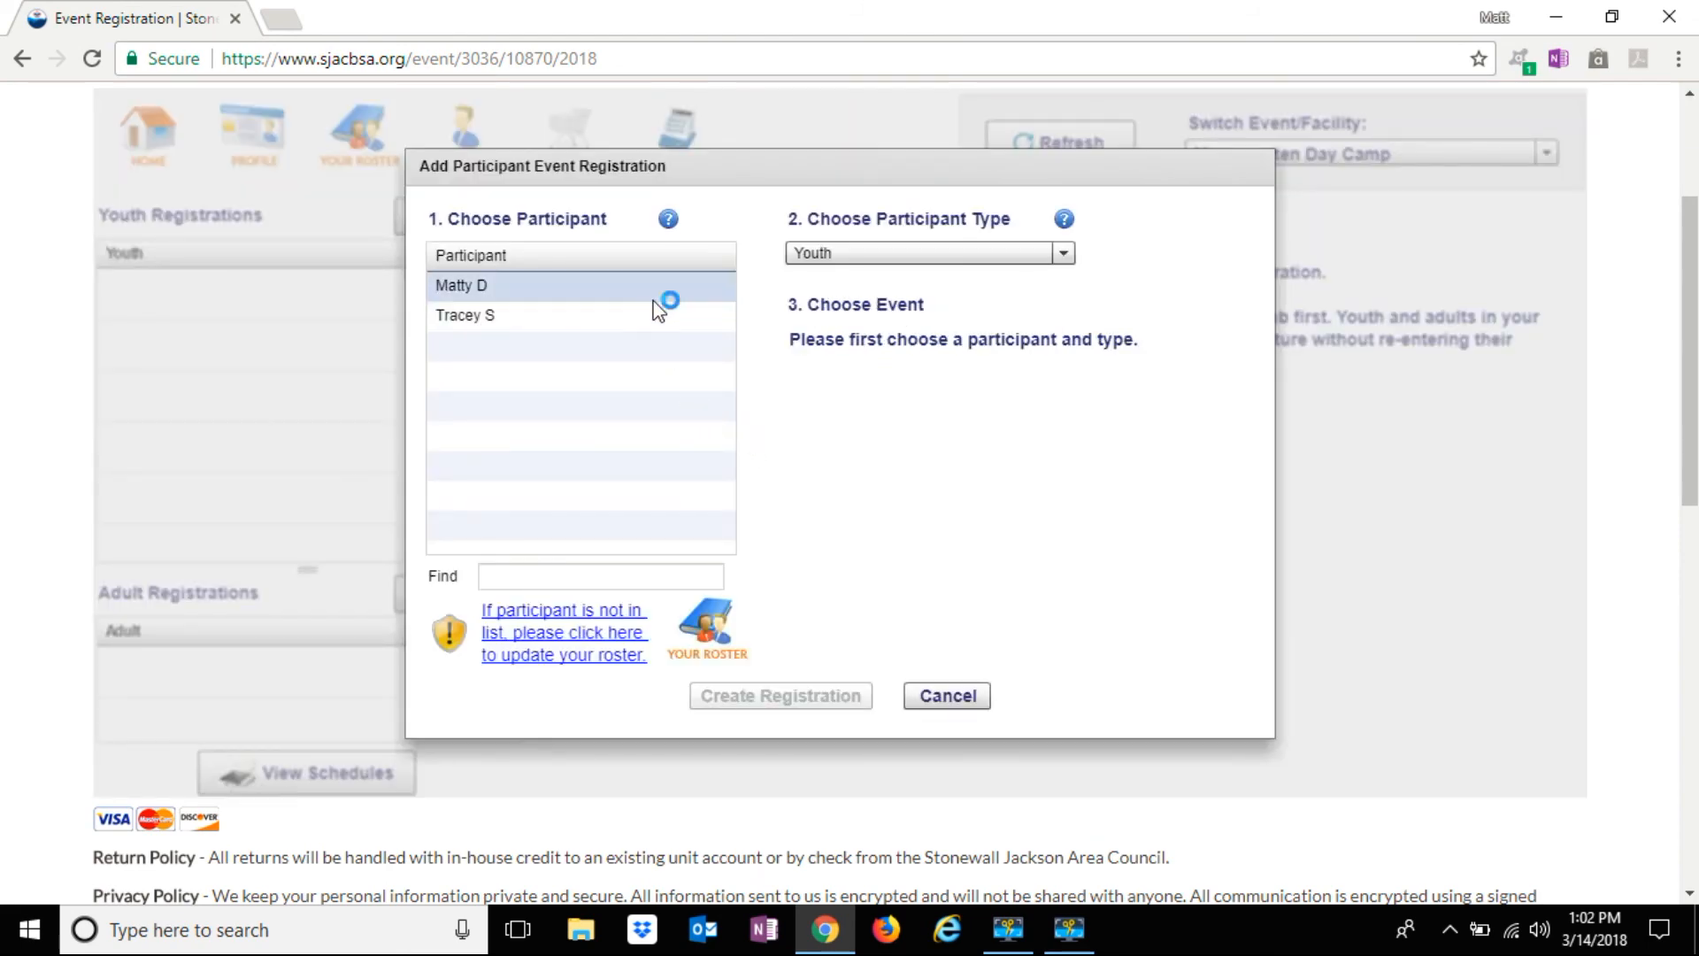
left_click(630, 297)
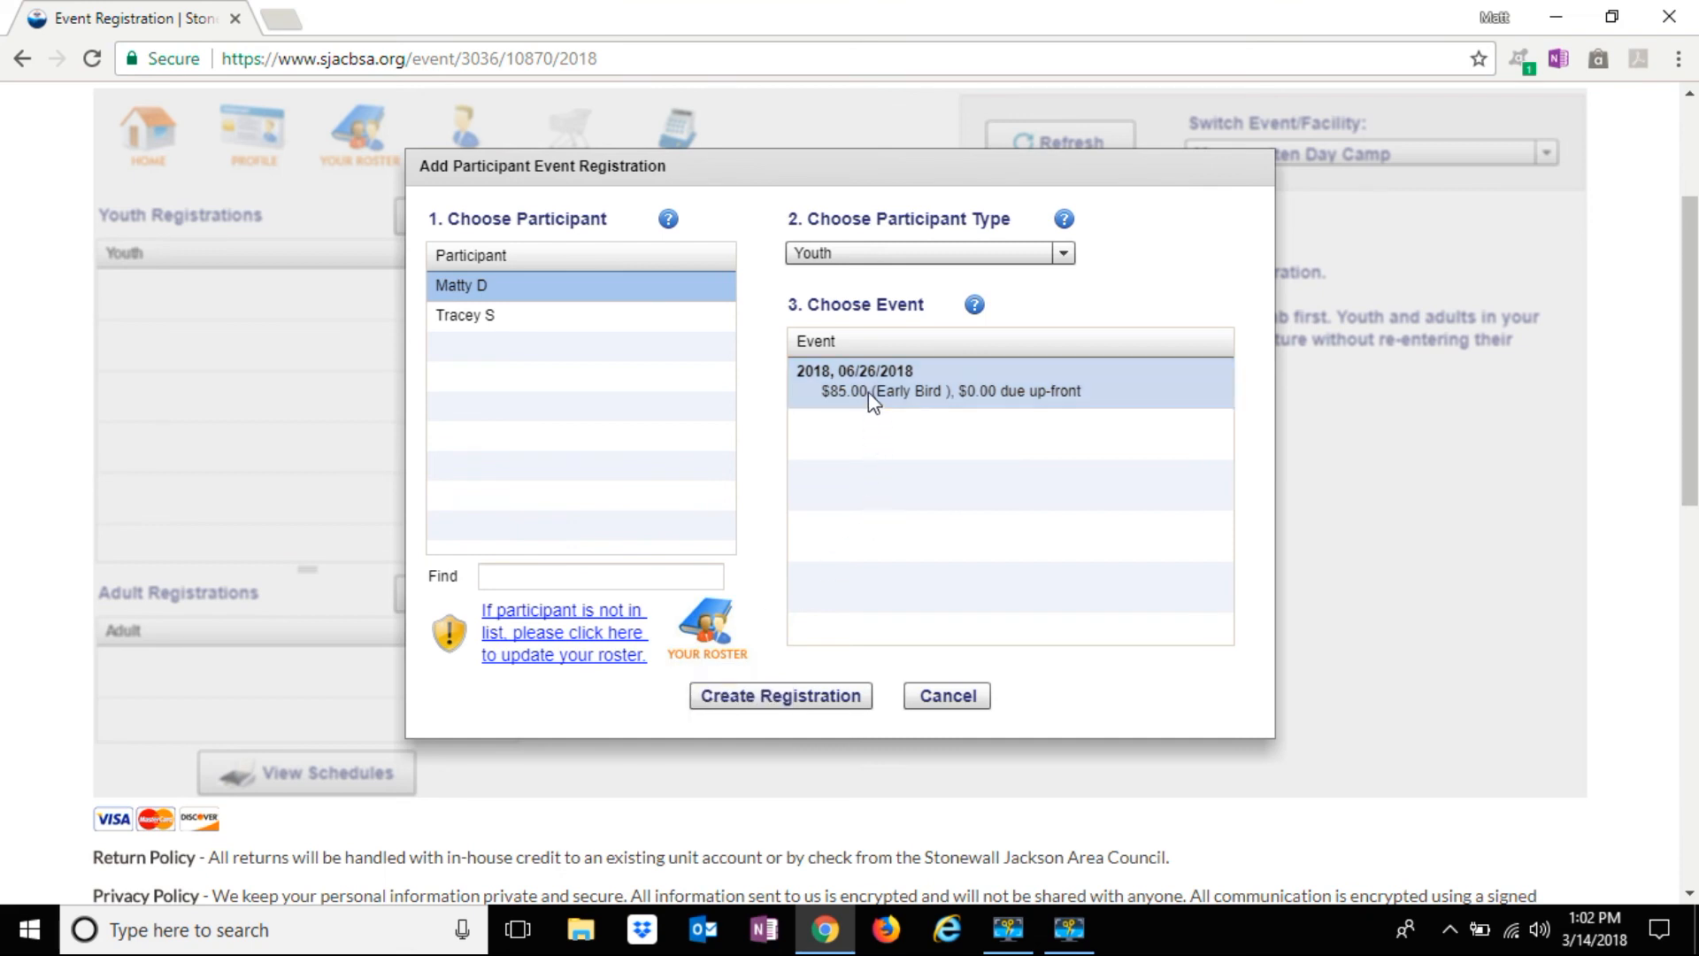
left_click(826, 705)
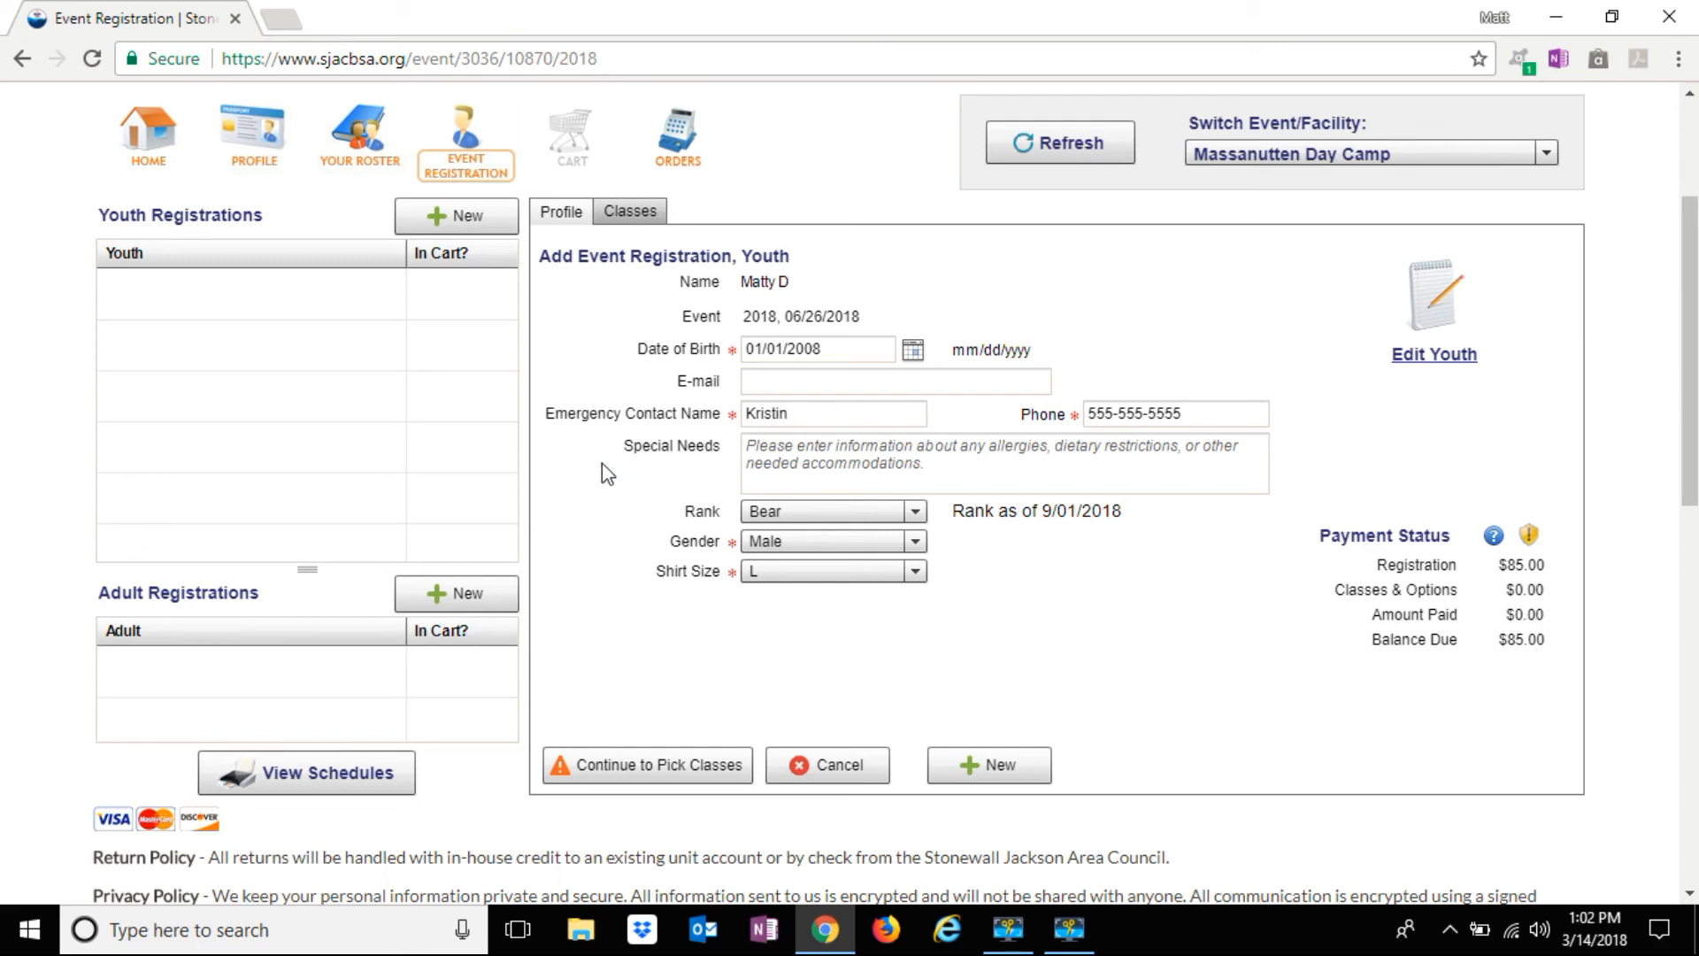
Put the first youth in Bear Den and save, adding the $85.00 registration to the cart
left_click(659, 765)
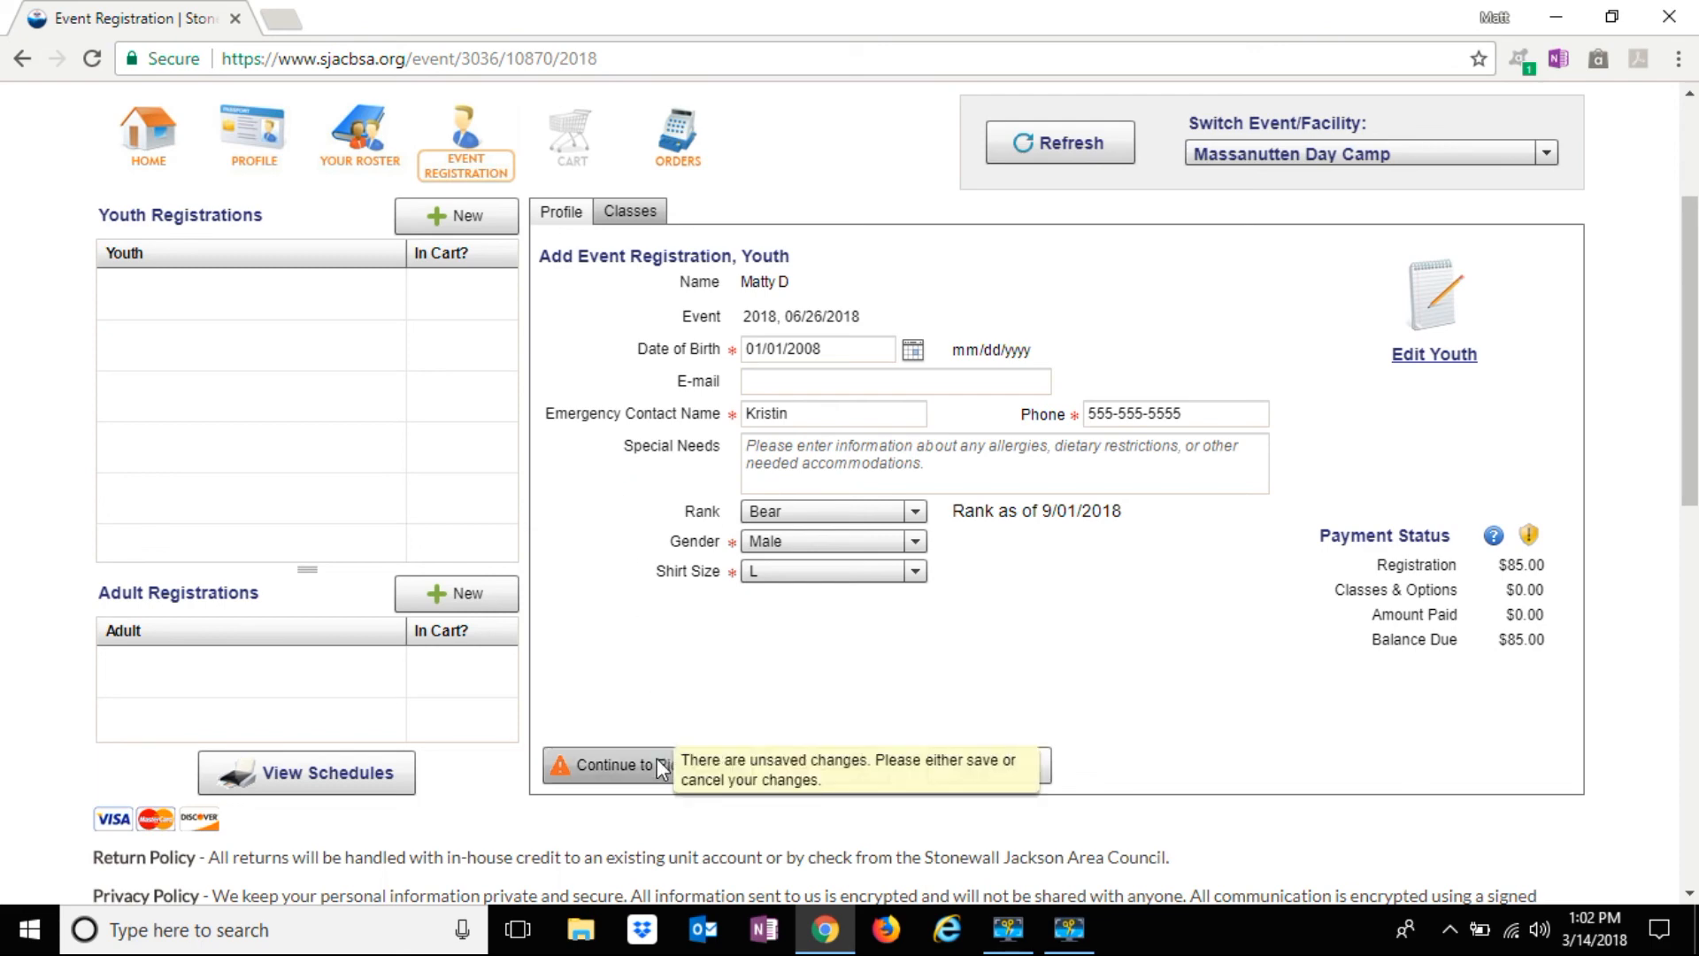
left_click(659, 764)
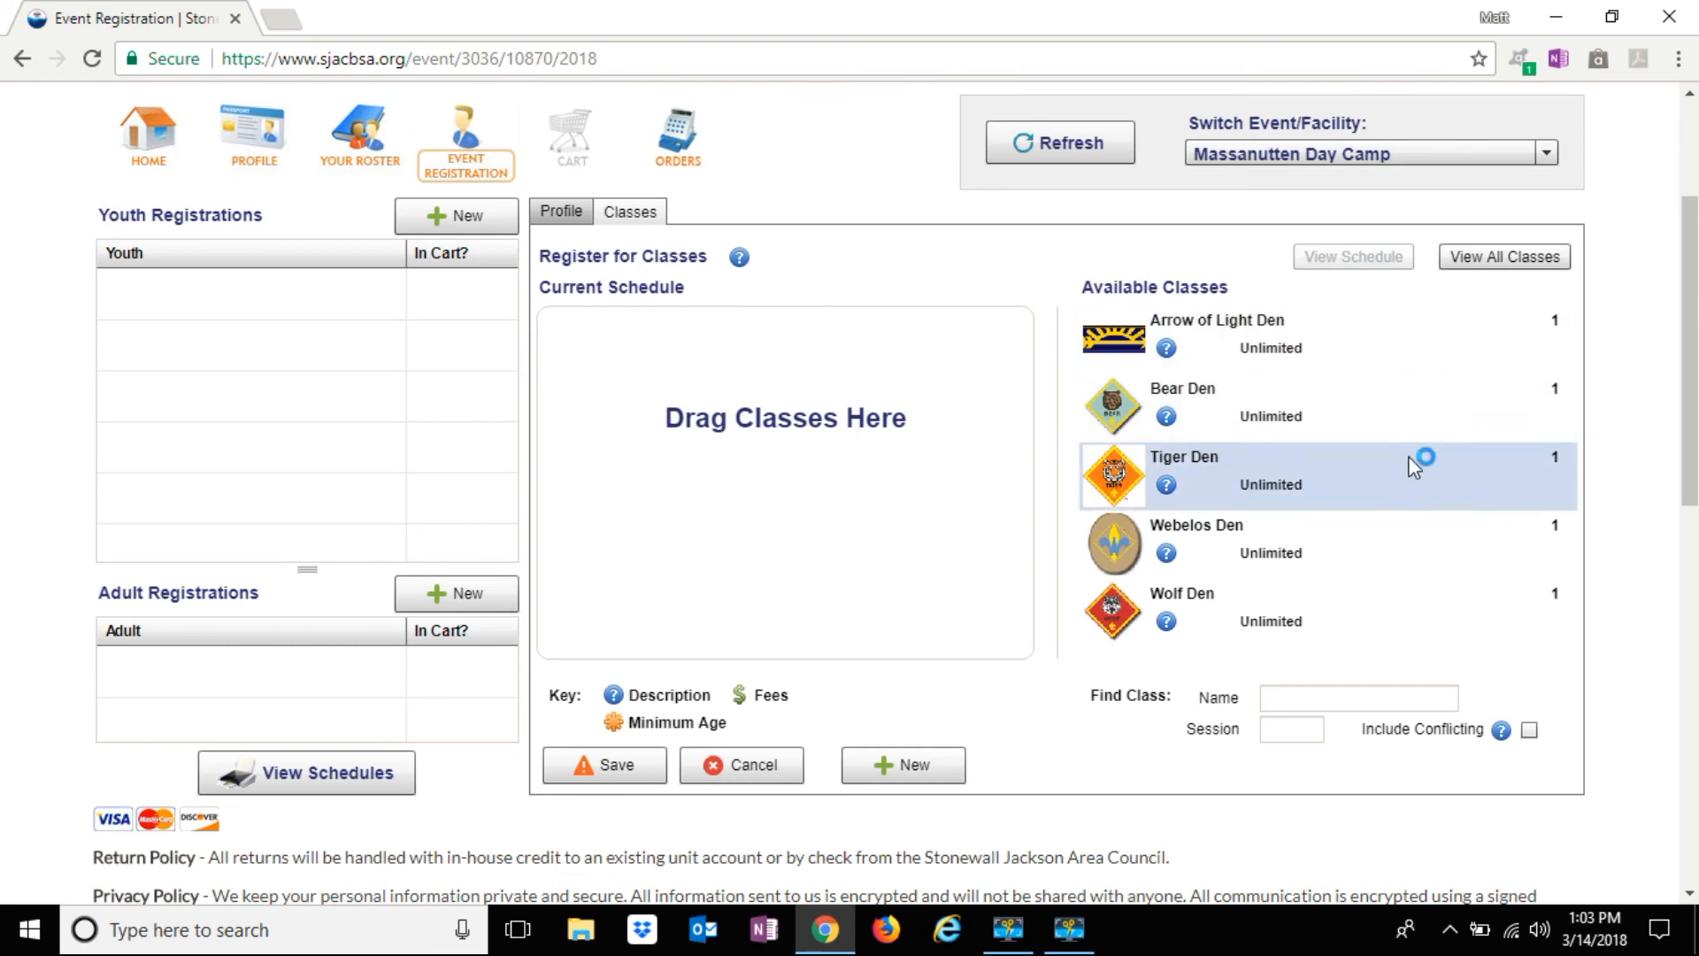
left_click_drag(1383, 402, 720, 335)
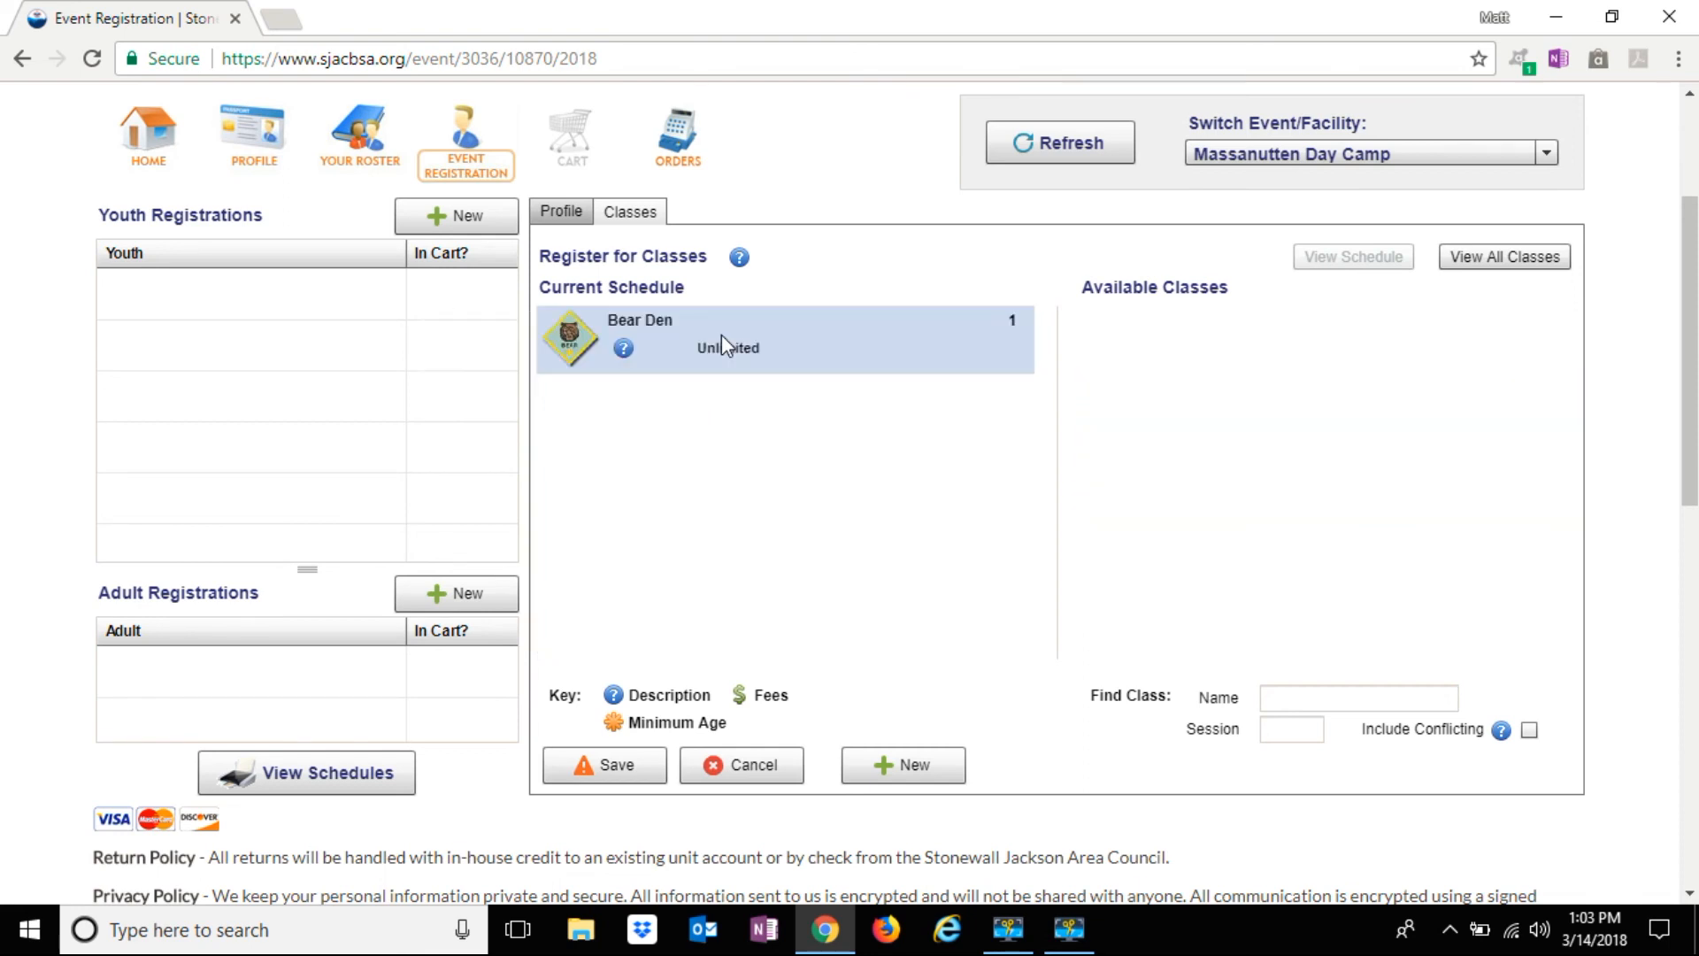
left_click(608, 768)
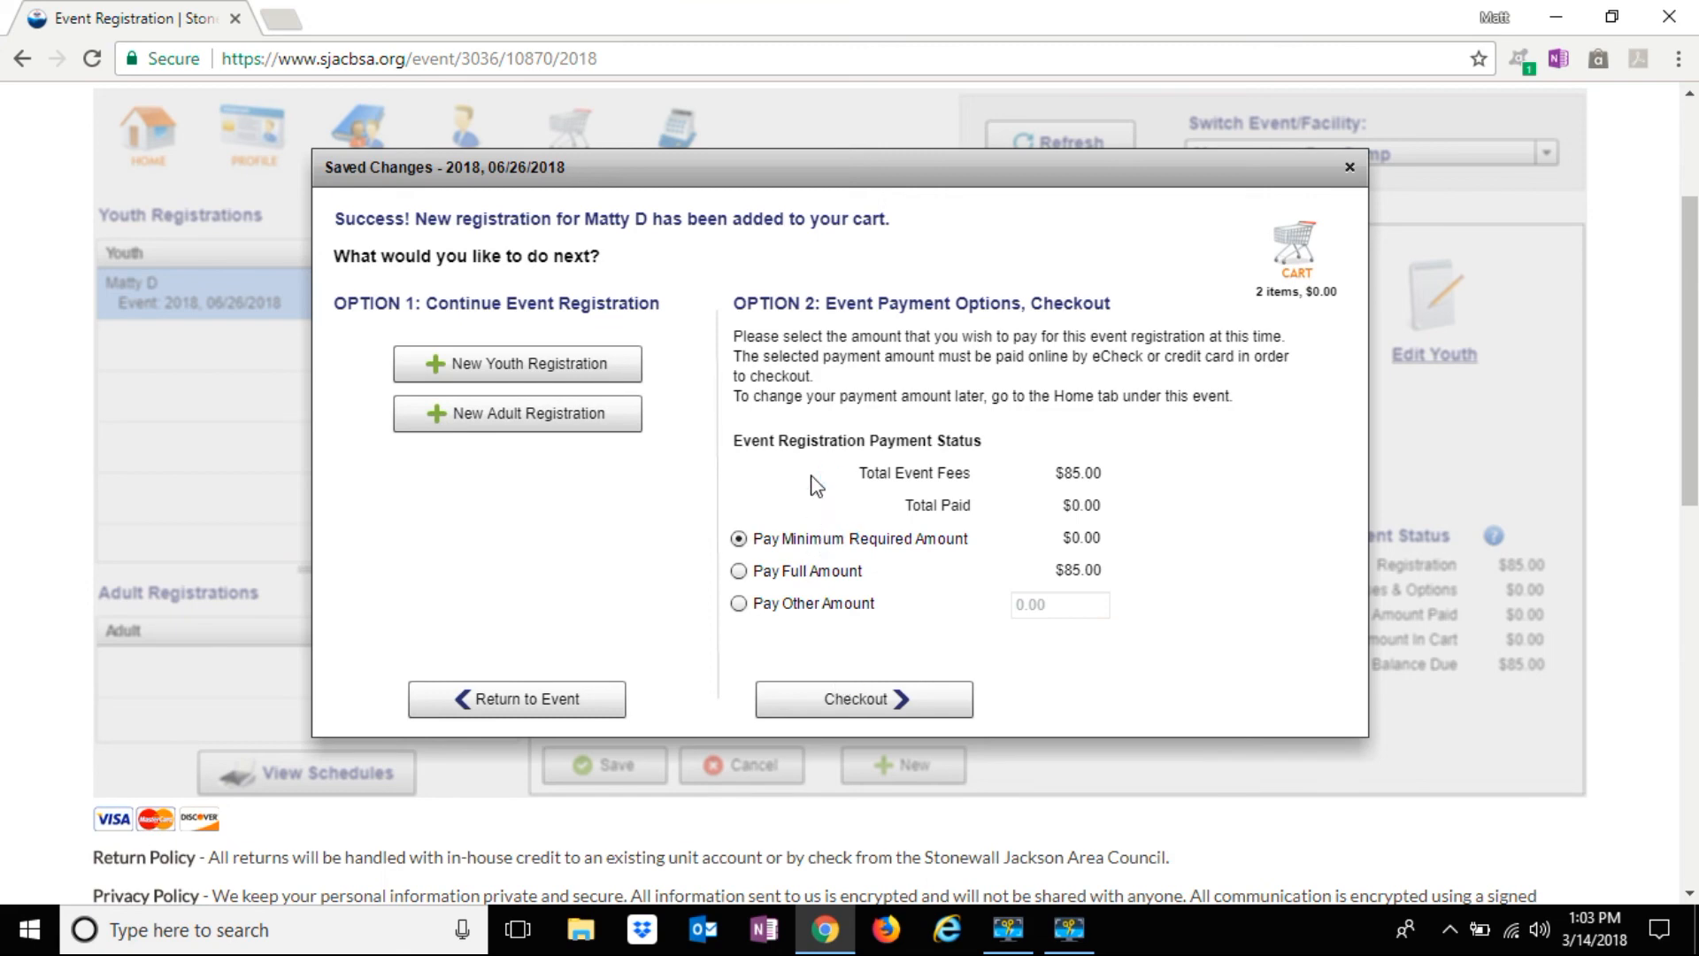
Create a Youth registration for the second youth in the 06/26/2018 session
left_click(608, 359)
left_click(597, 313)
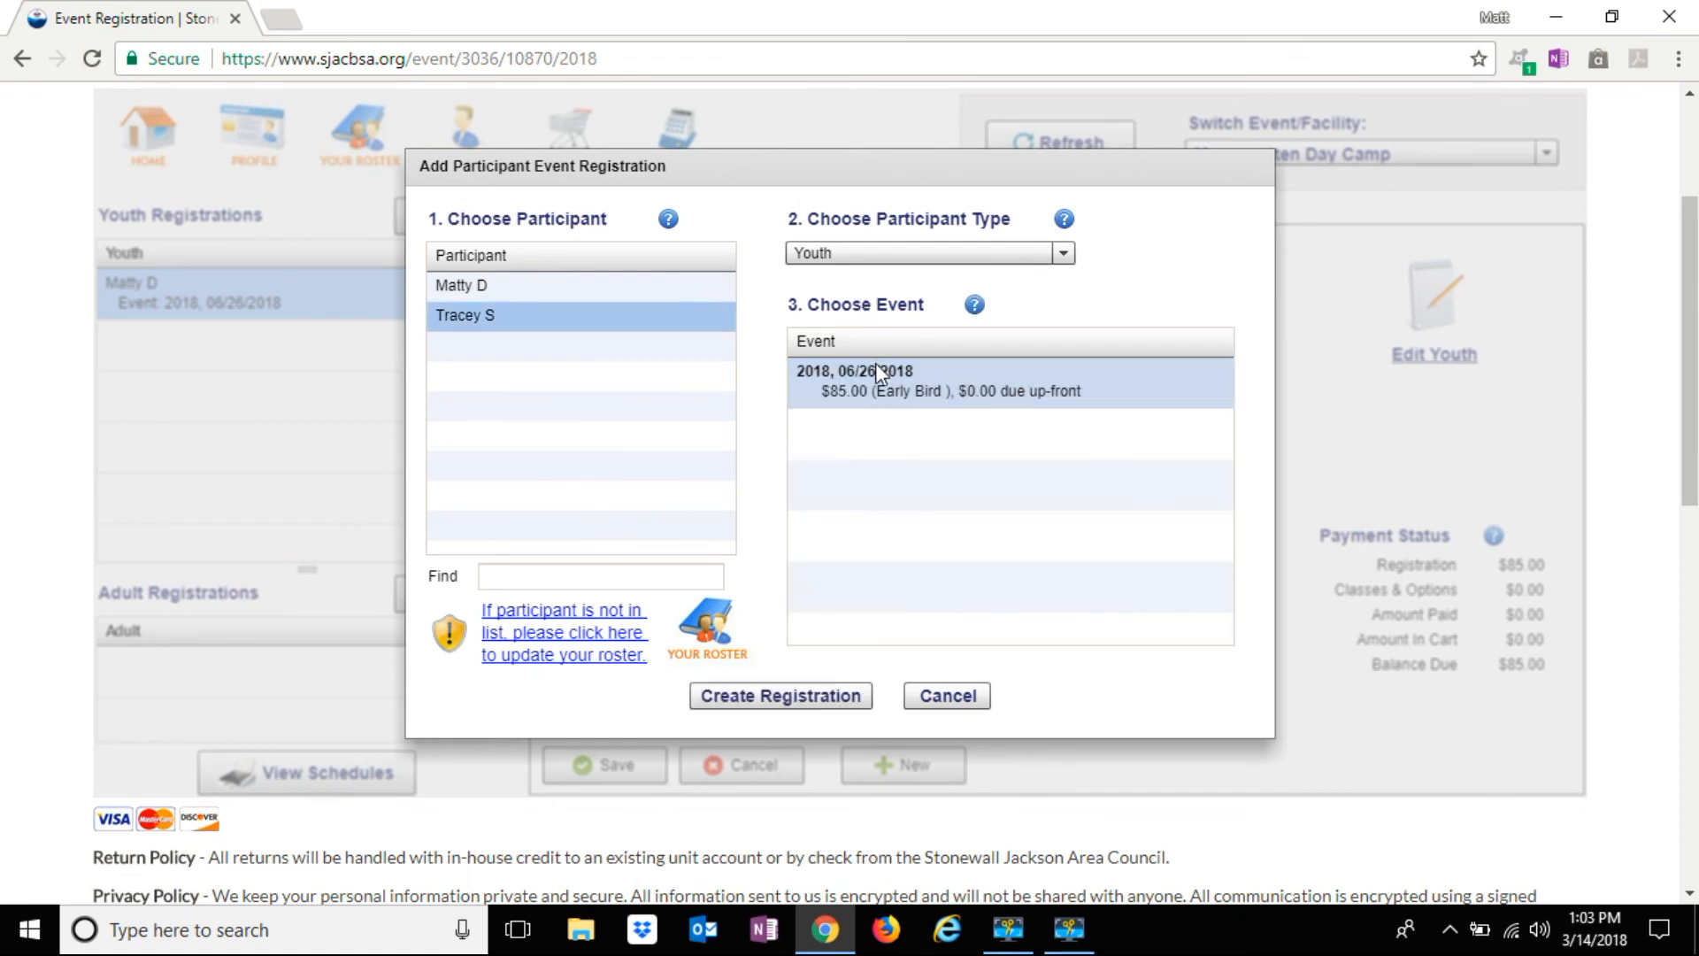
left_click(820, 694)
left_click(934, 253)
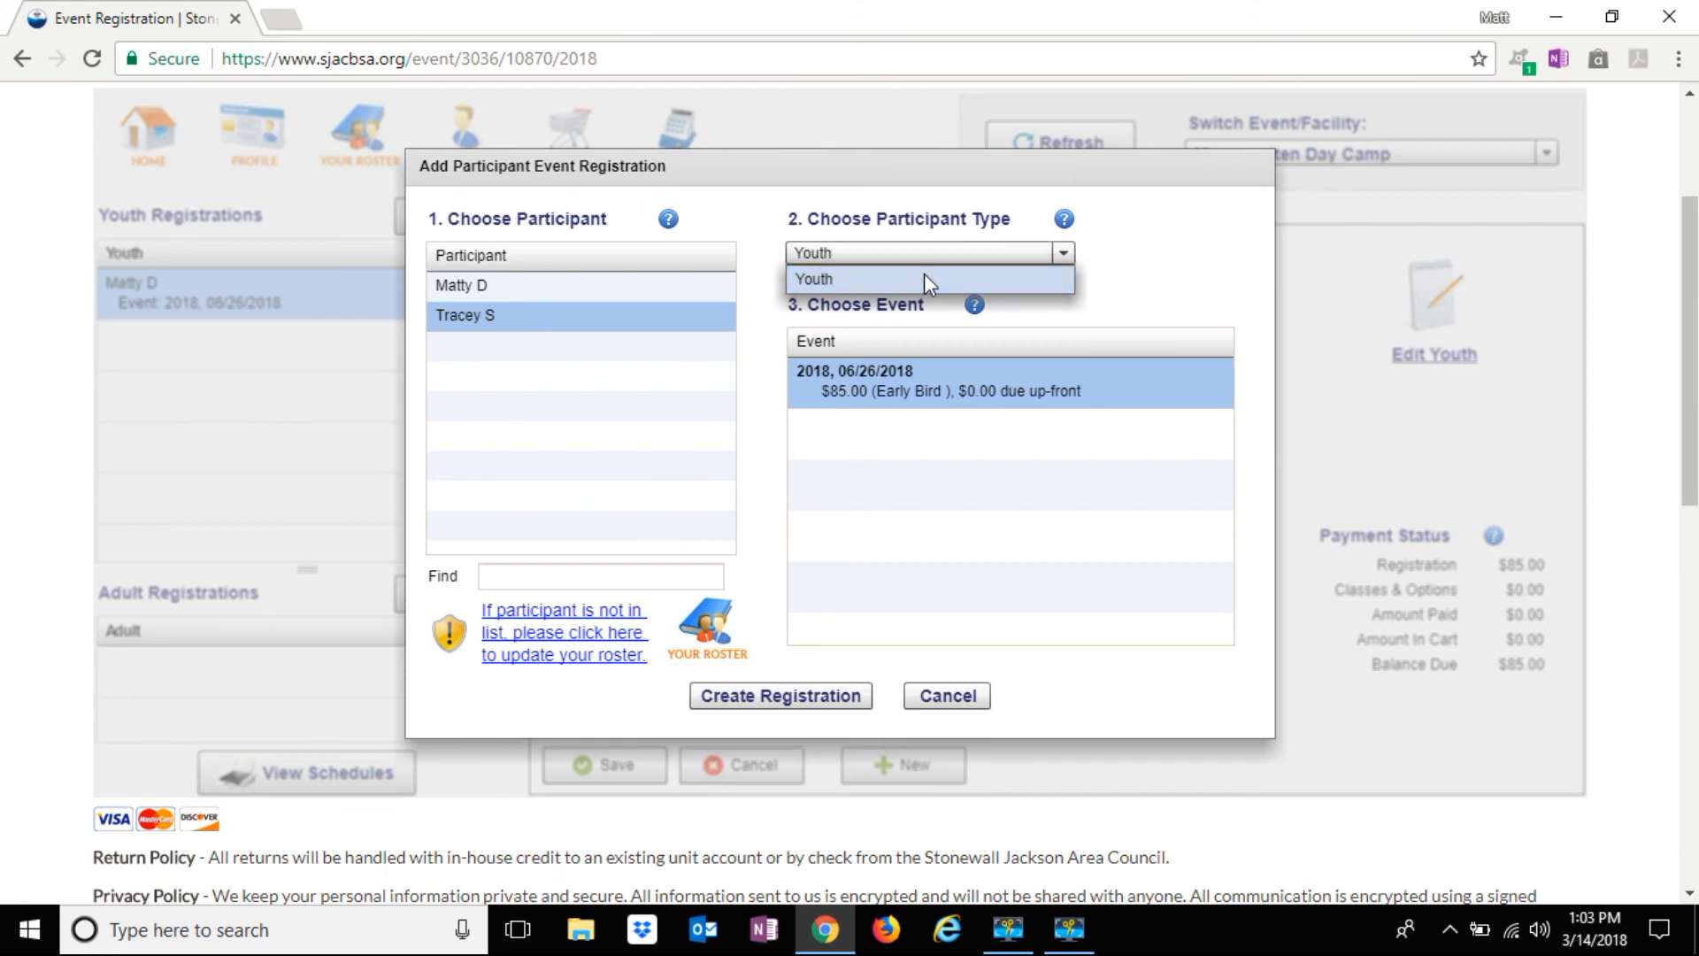
left_click(924, 276)
left_click(923, 262)
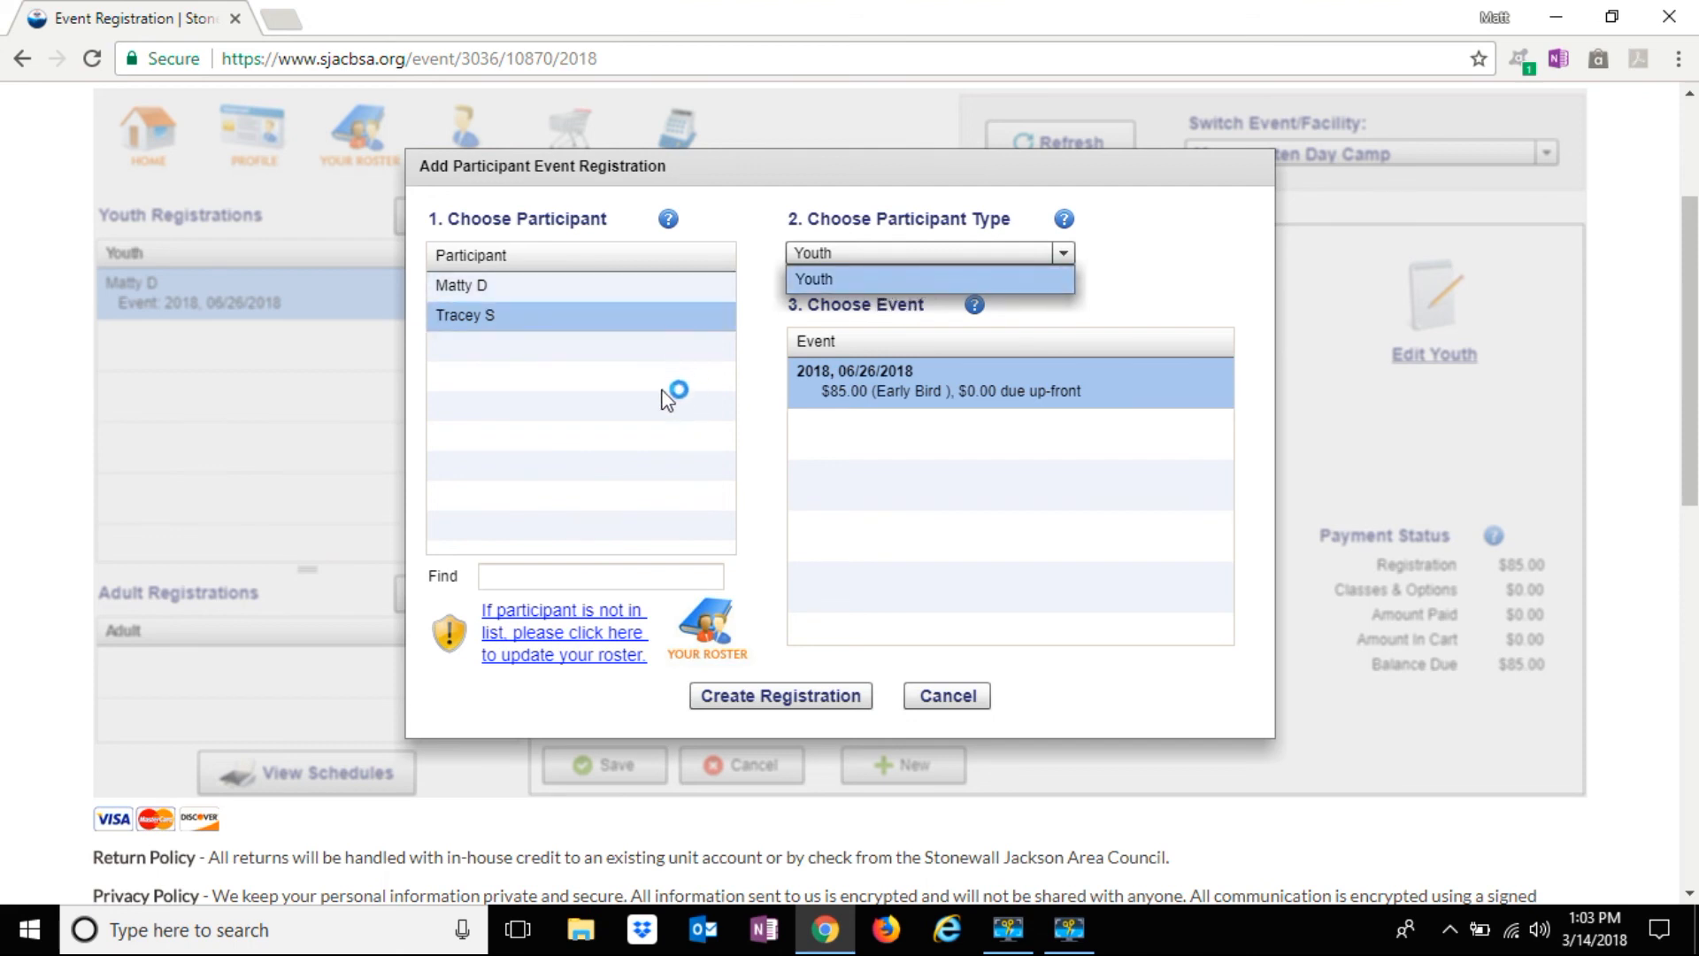
left_click(662, 315)
left_click(910, 389)
left_click(833, 693)
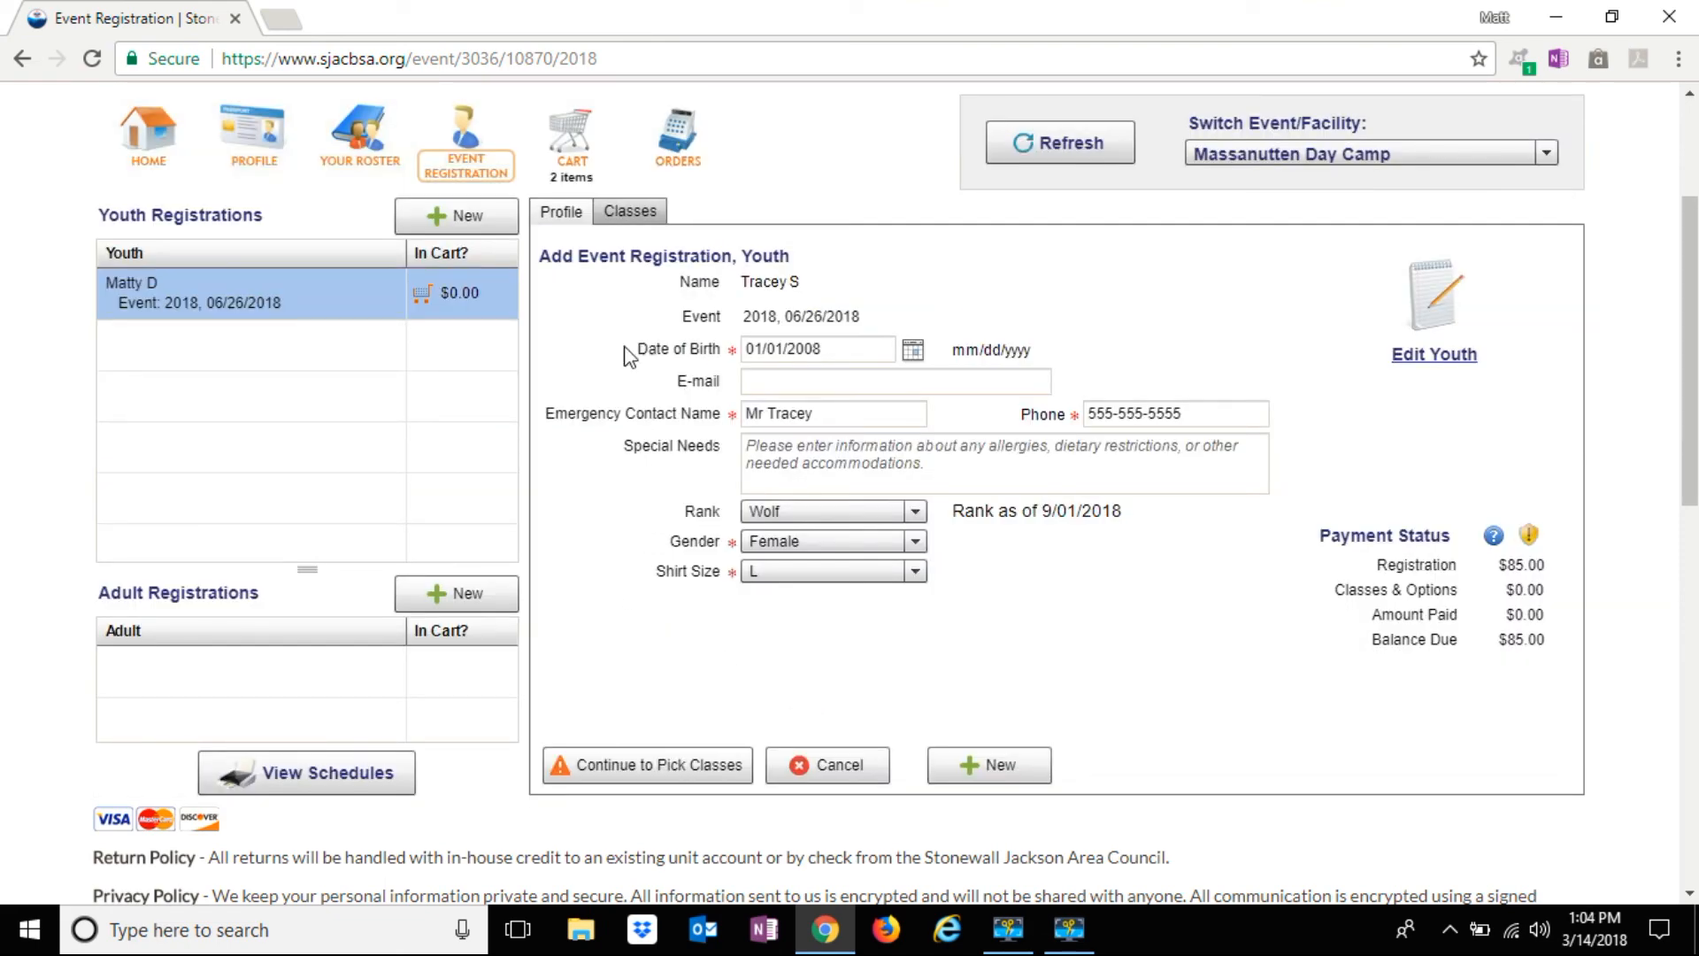
Enrol the second youth in Wolf Den and save, bringing cart fees to $170.00
left_click(629, 212)
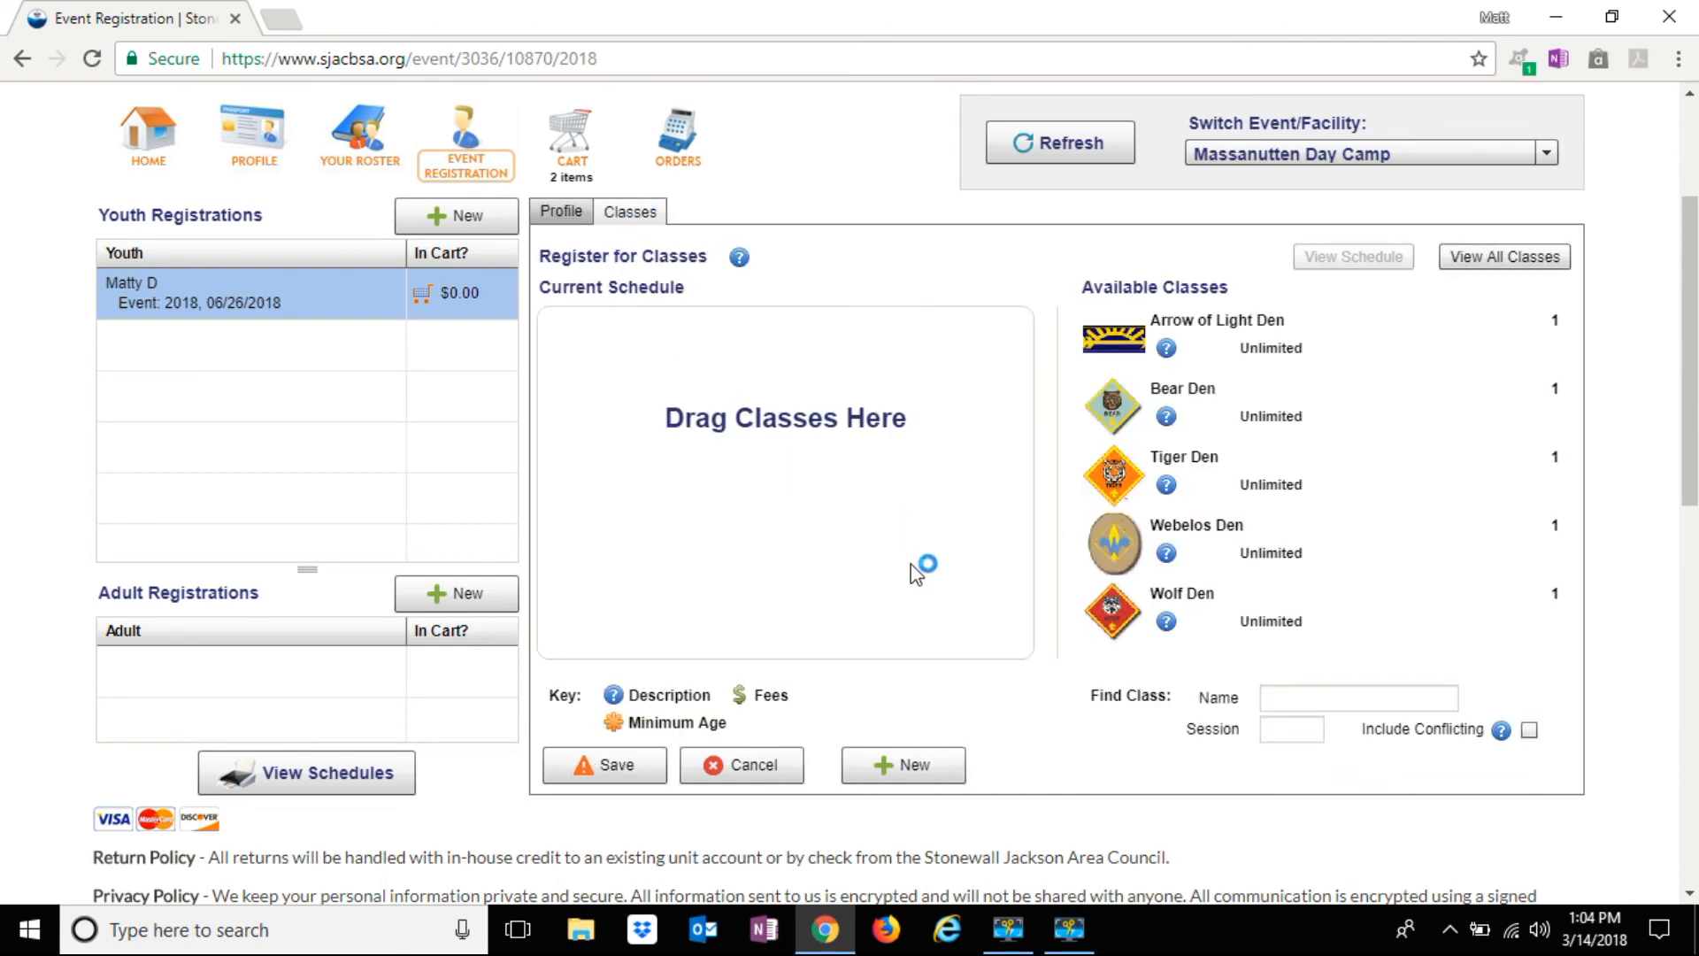
left_click(1377, 618)
left_click_drag(709, 399, 713, 403)
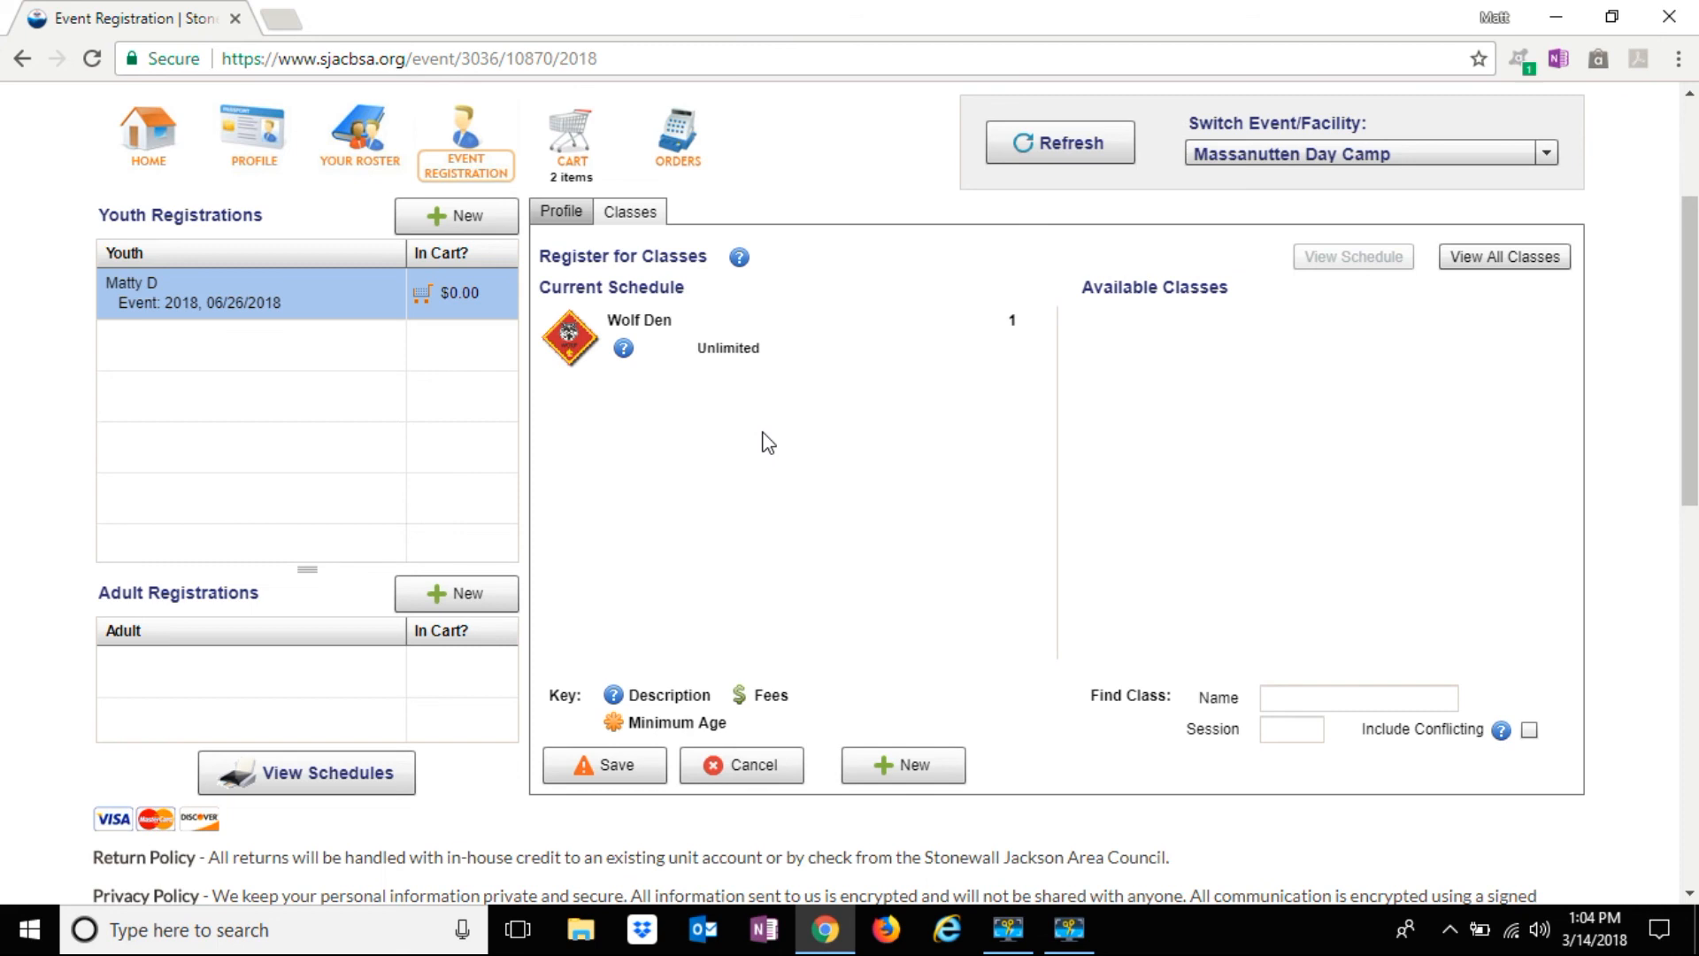
left_click(619, 762)
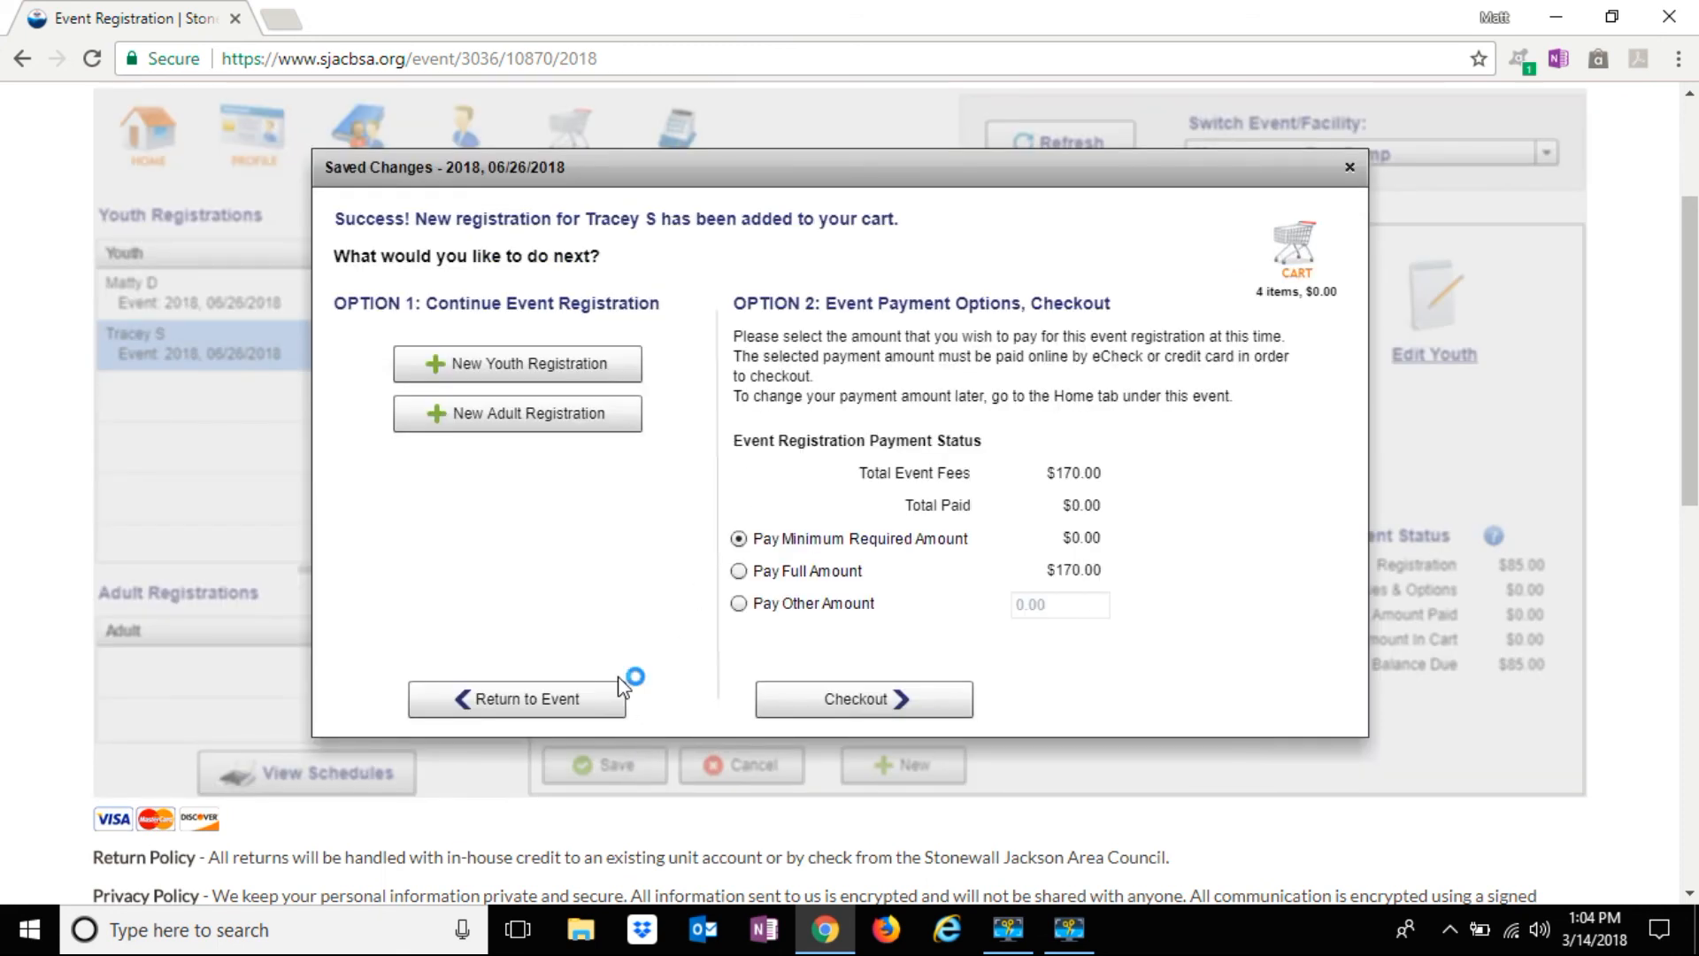
left_click(591, 428)
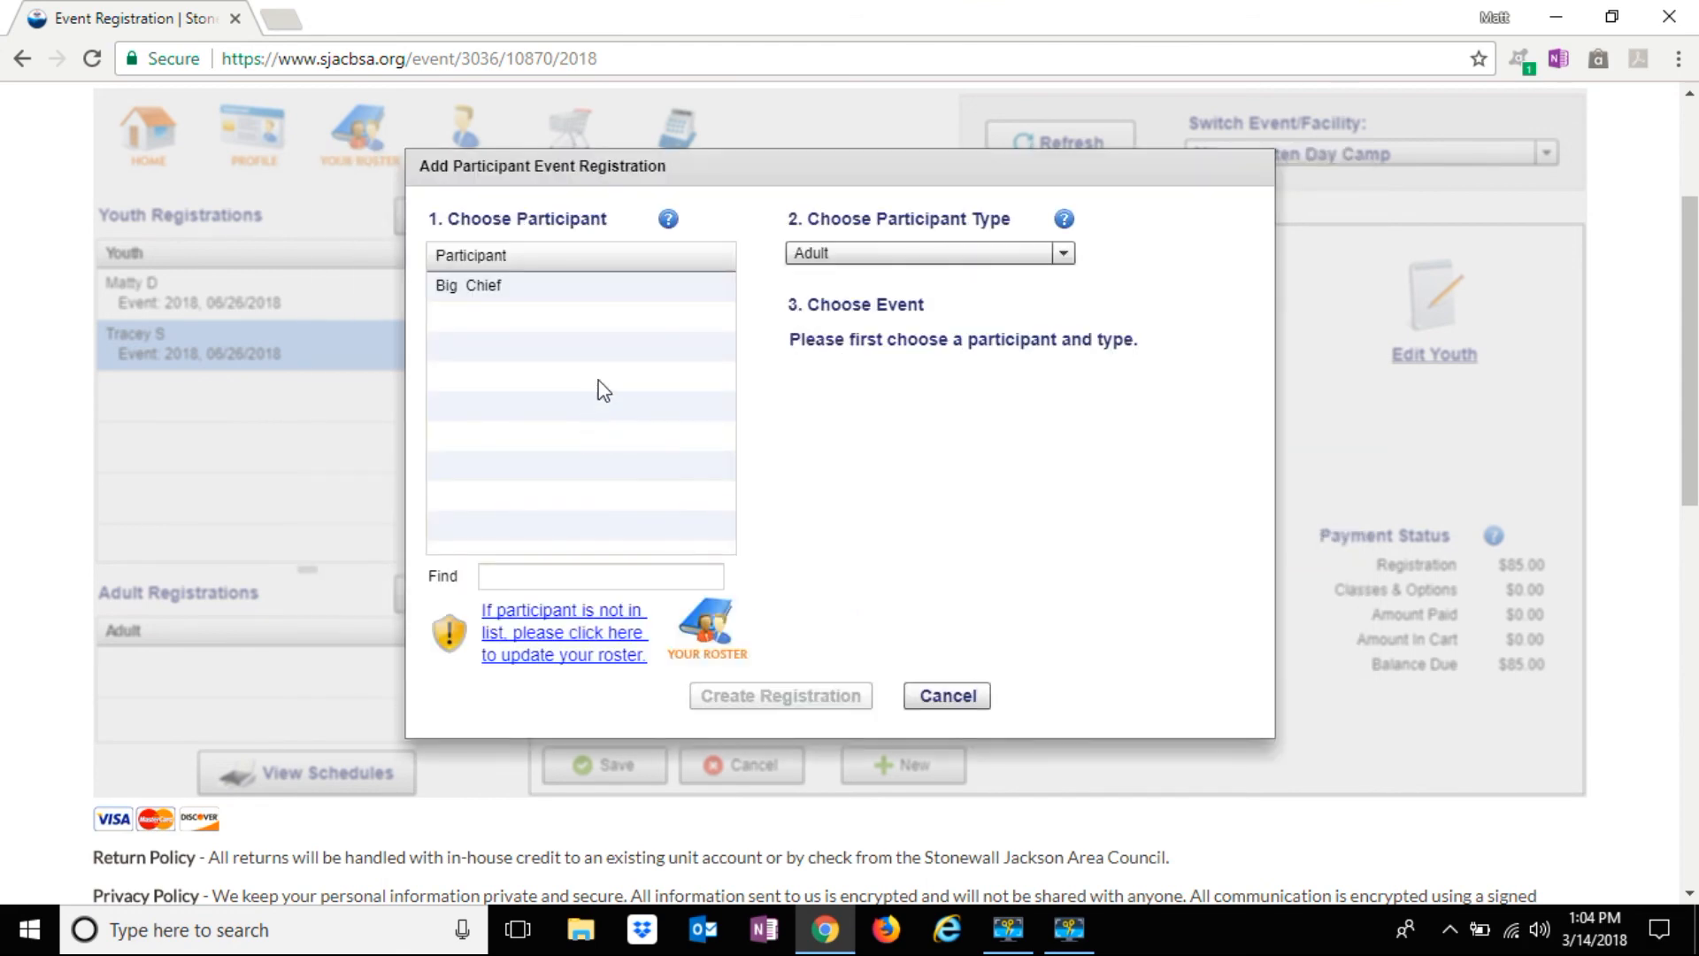
Create the adult Cubmaster's 06/26/2018 registration and bring up the Den Walker and Program Staff classes
left_click(591, 280)
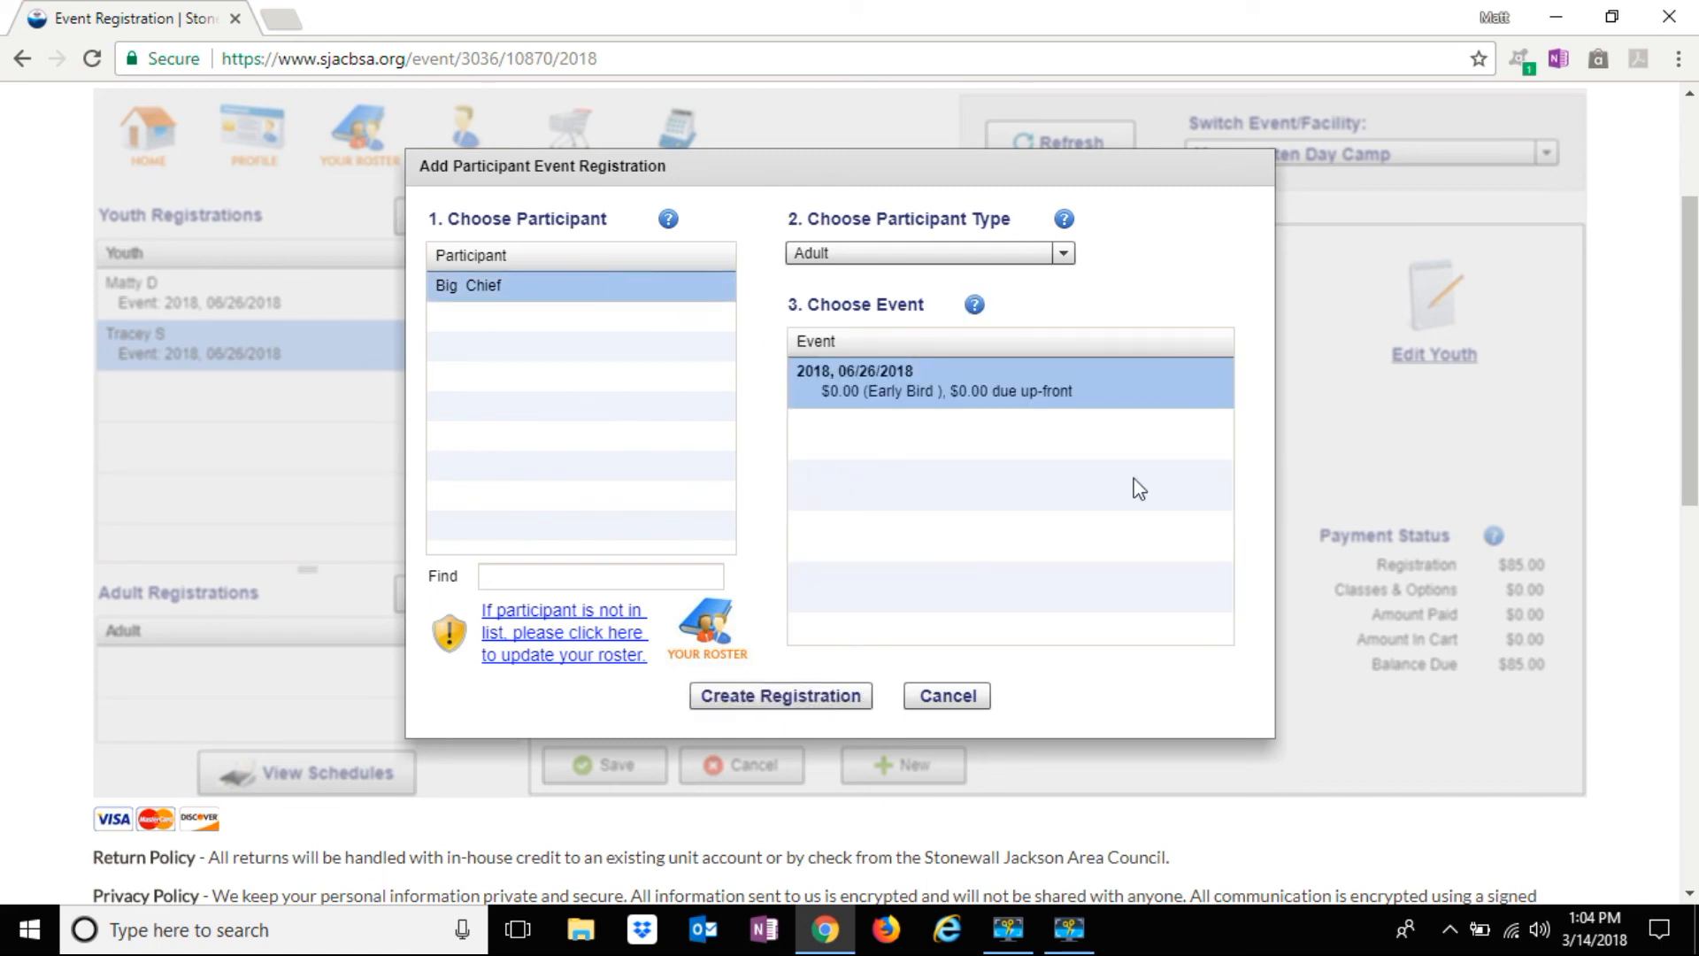
right_click(1181, 423)
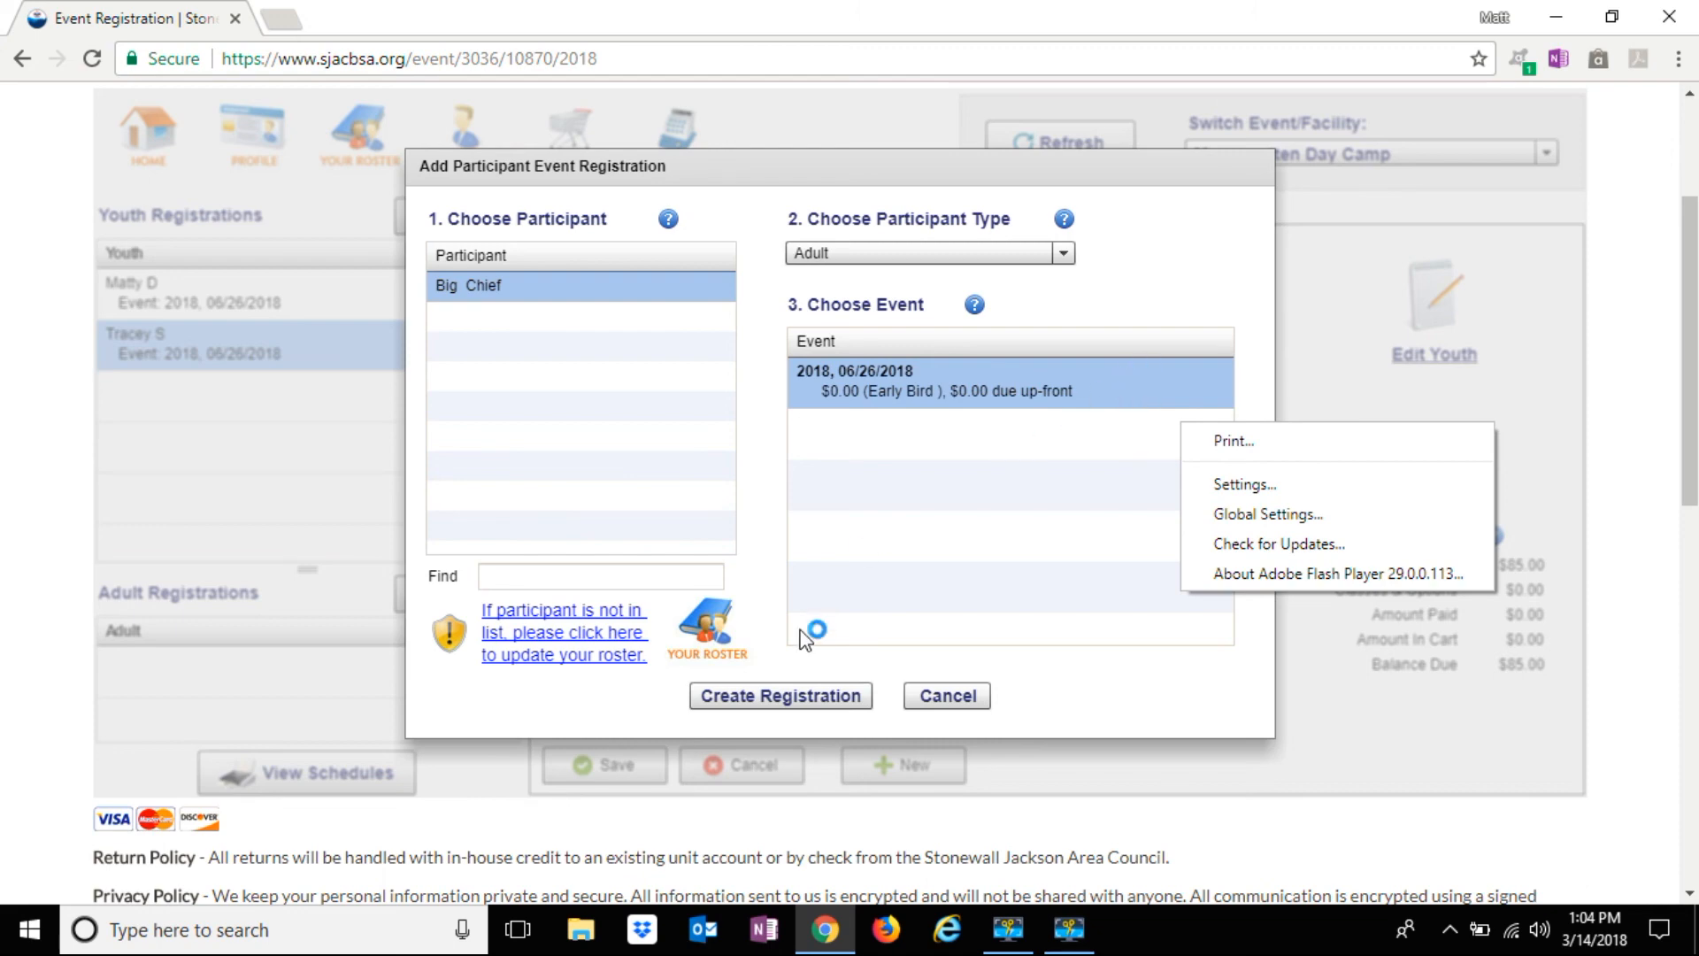
left_click(812, 698)
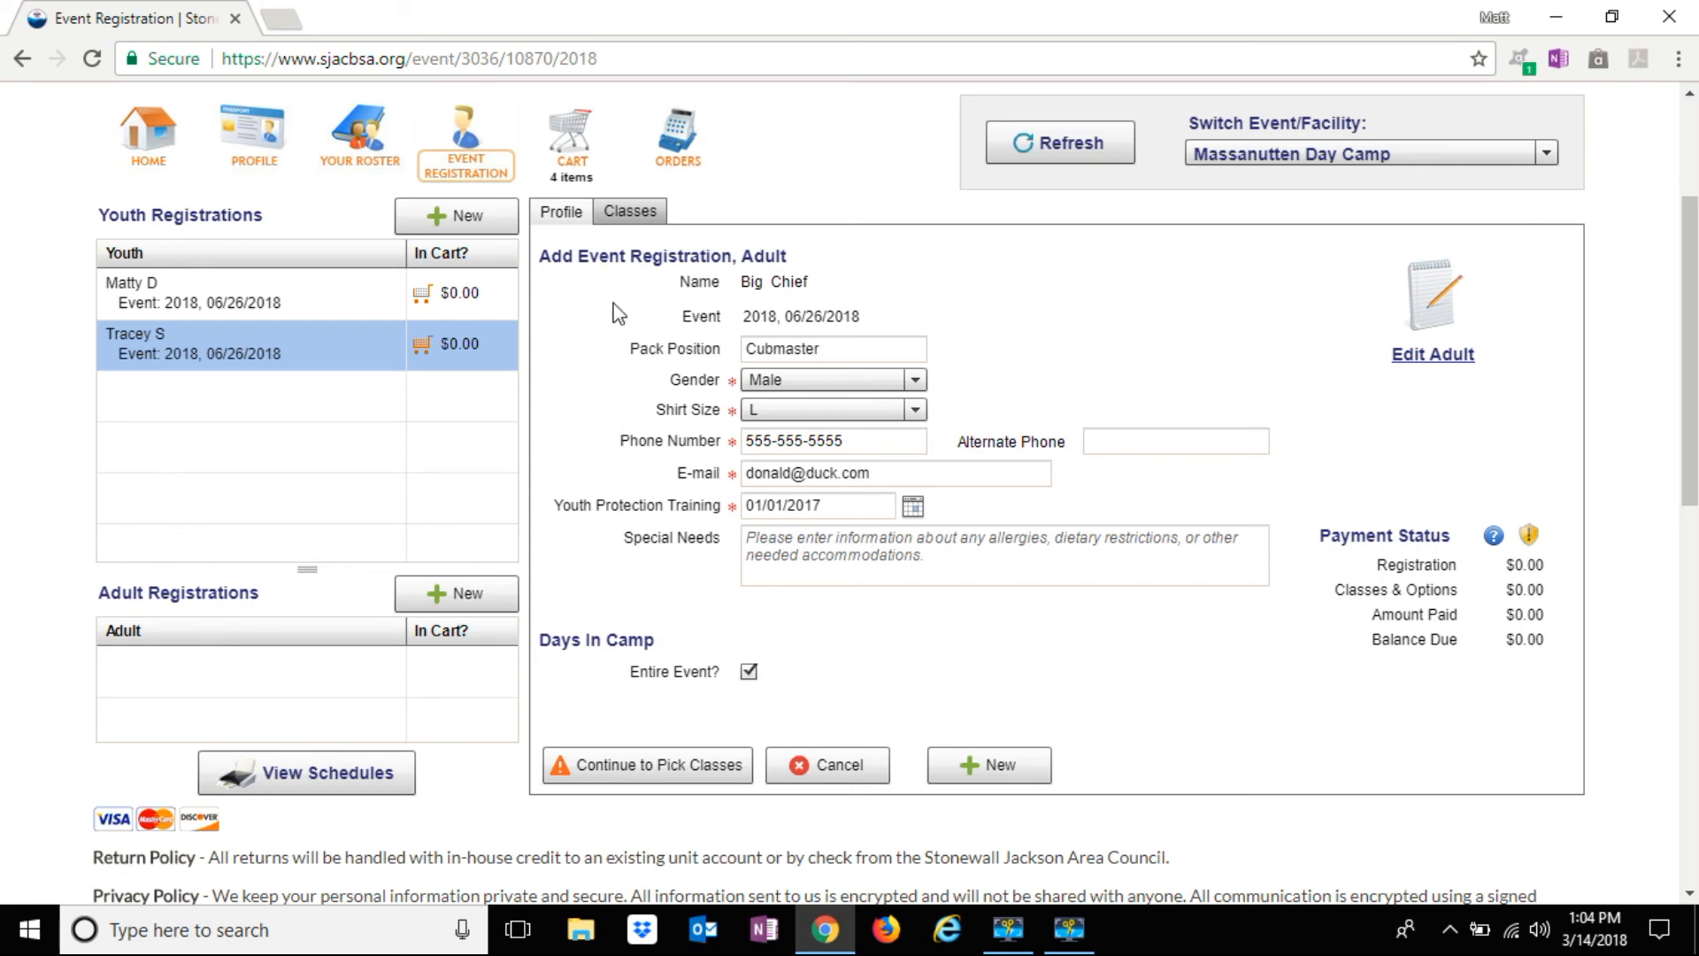
left_click(628, 751)
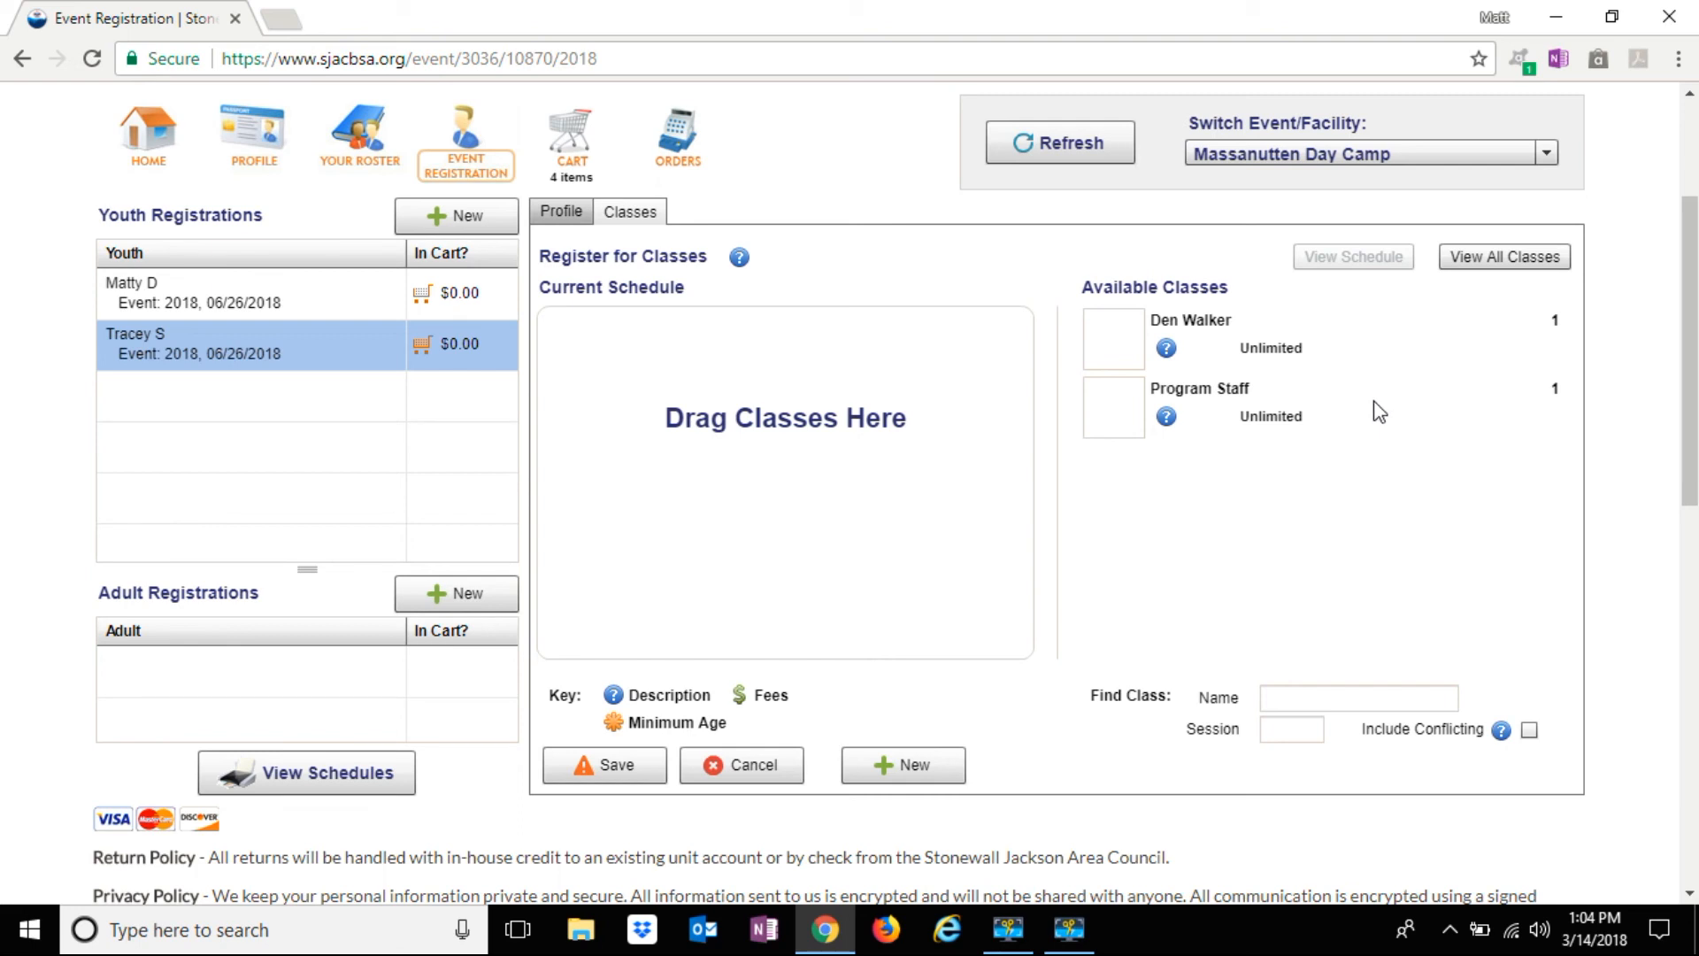
Schedule the adult as Program Staff, save, and choose to pay the full $170.00
left_click(1374, 338)
mouse_move(1353, 352)
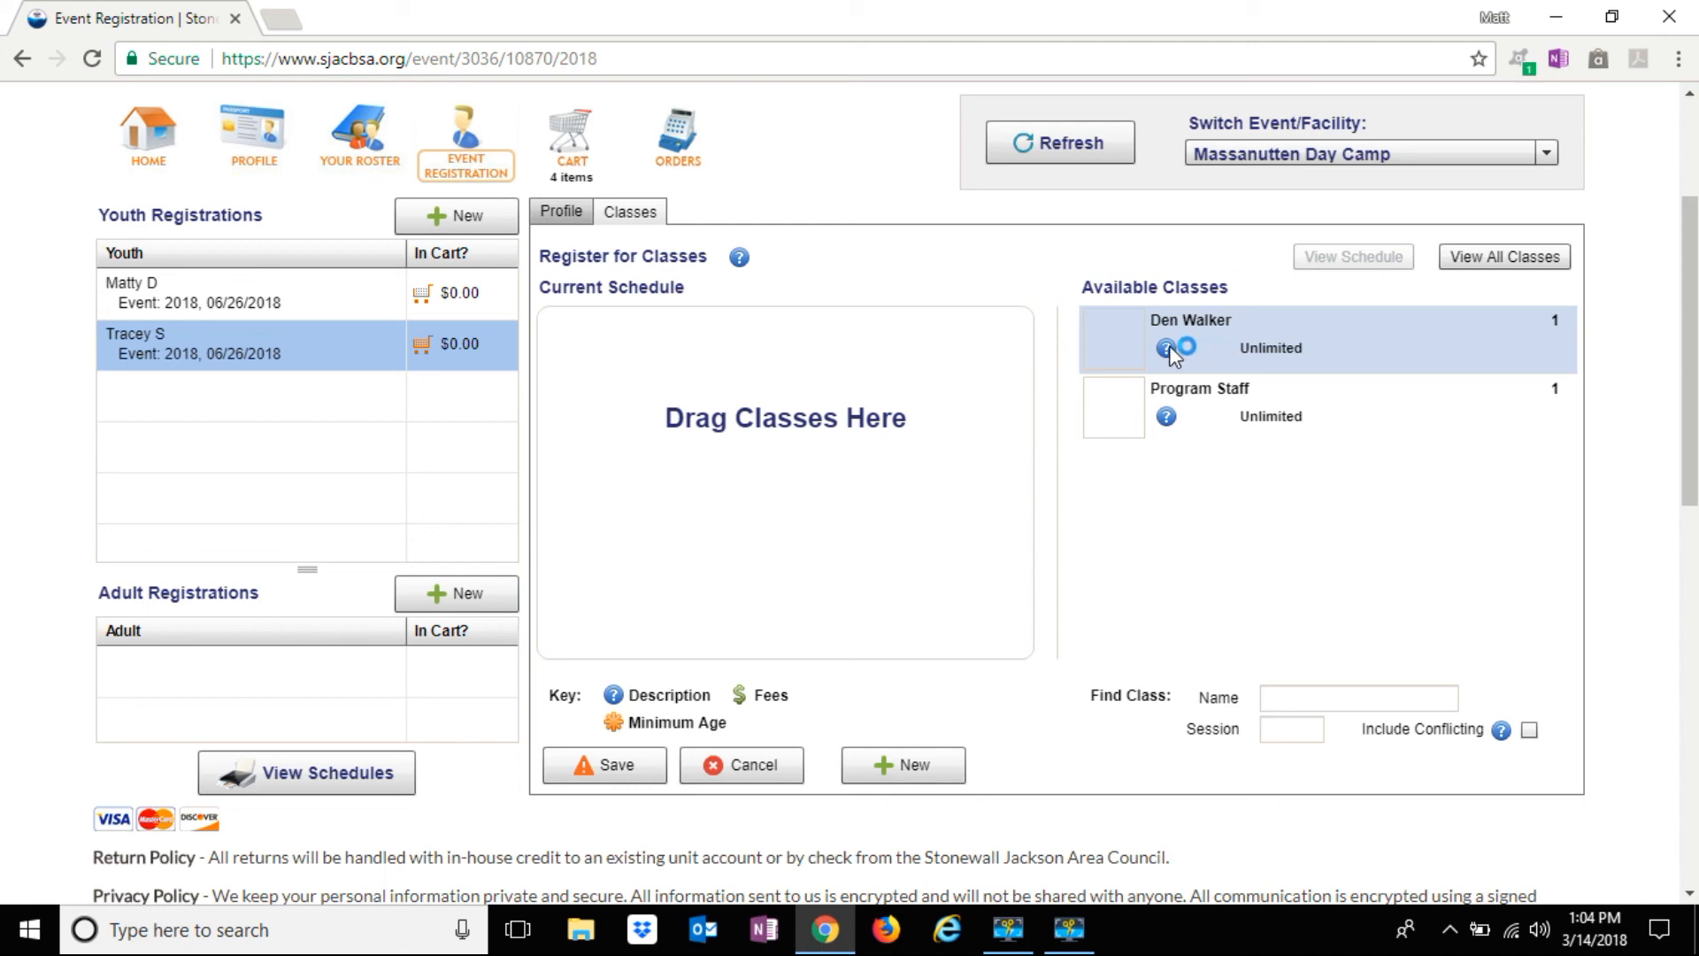
mouse_move(1170, 345)
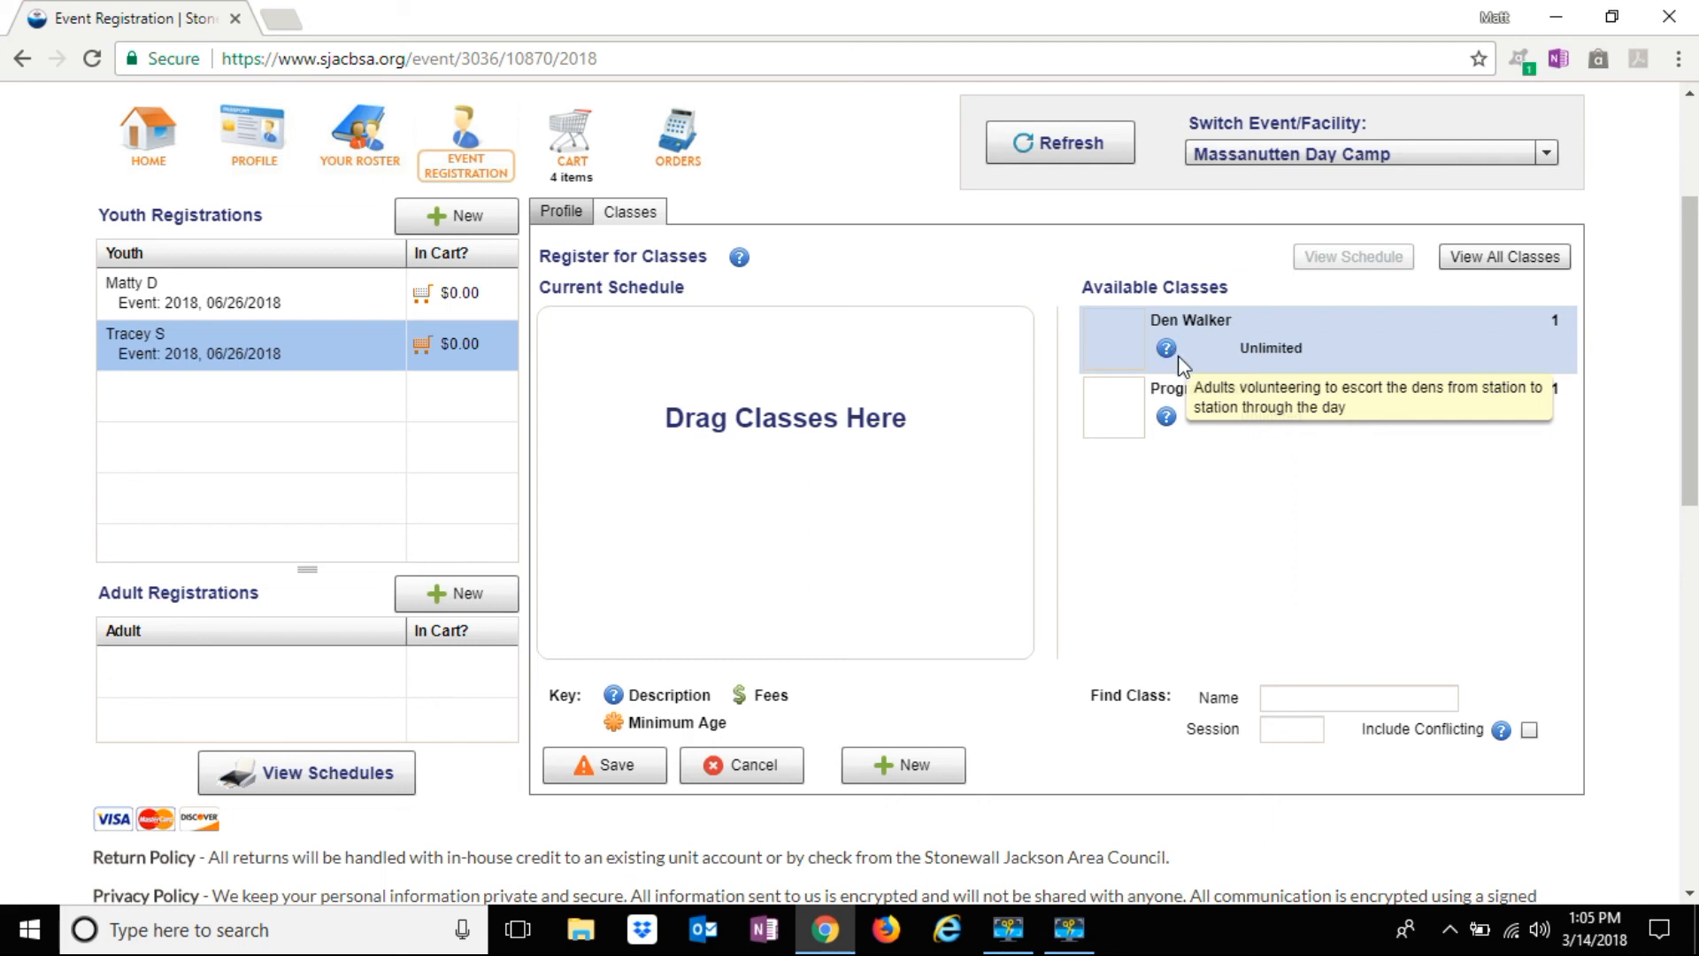
mouse_move(1166, 421)
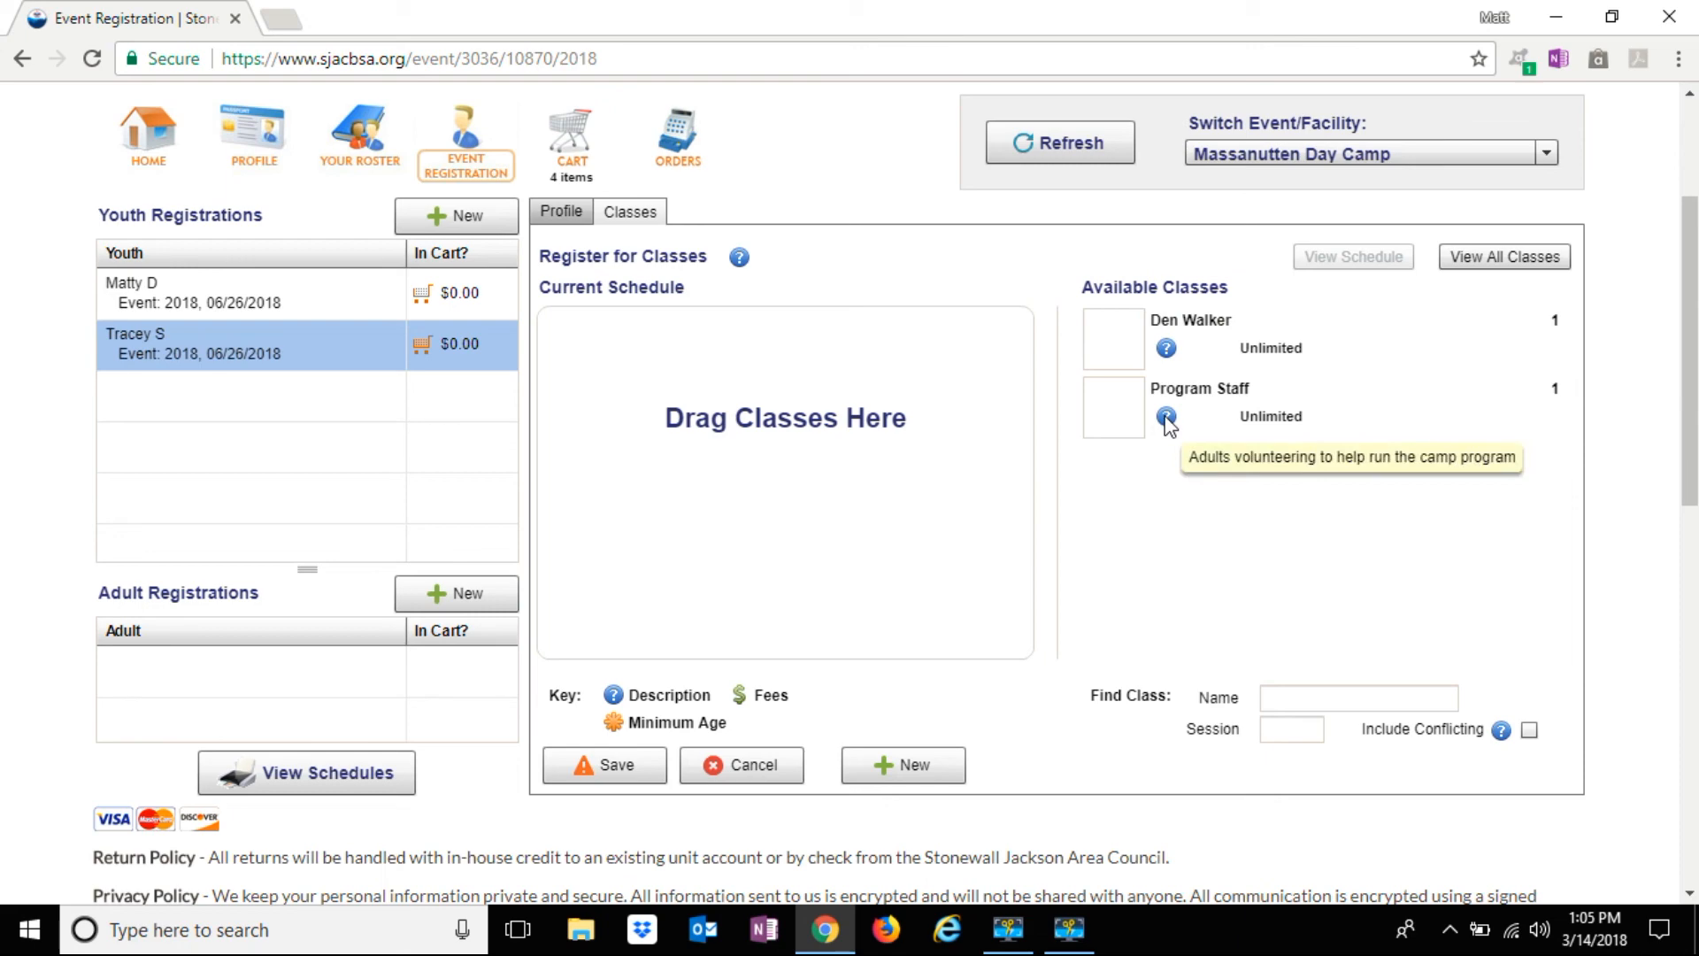
left_click_drag(1190, 418, 1048, 379)
left_click_drag(795, 379, 735, 368)
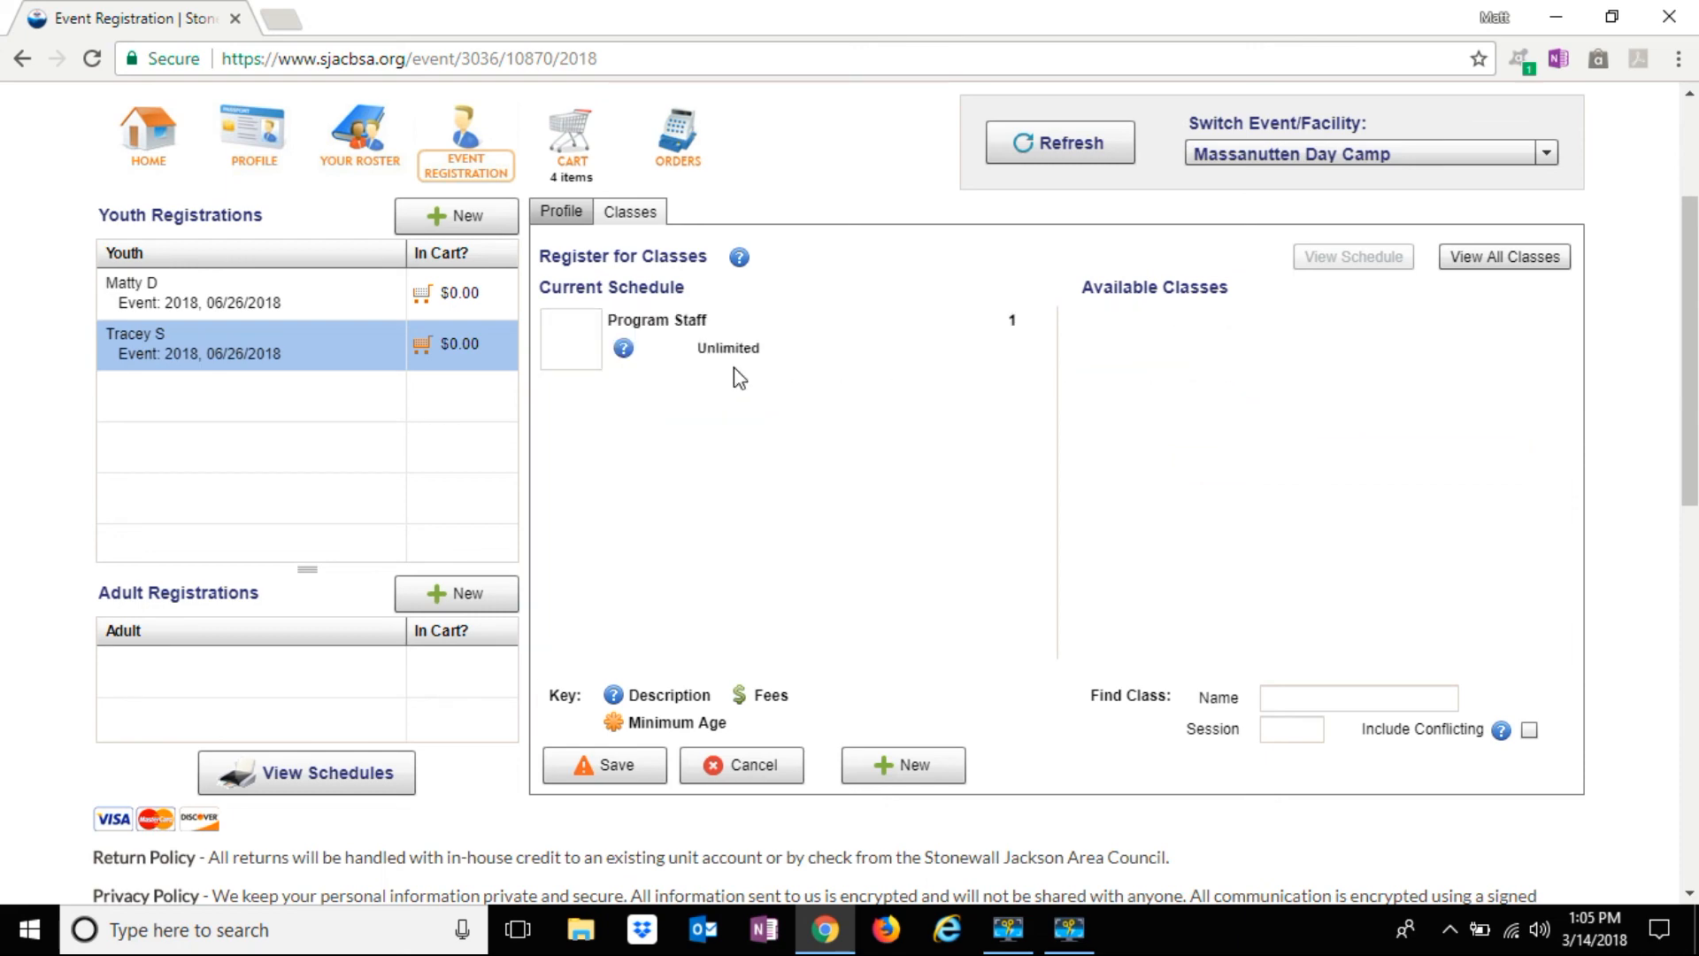
left_click(636, 761)
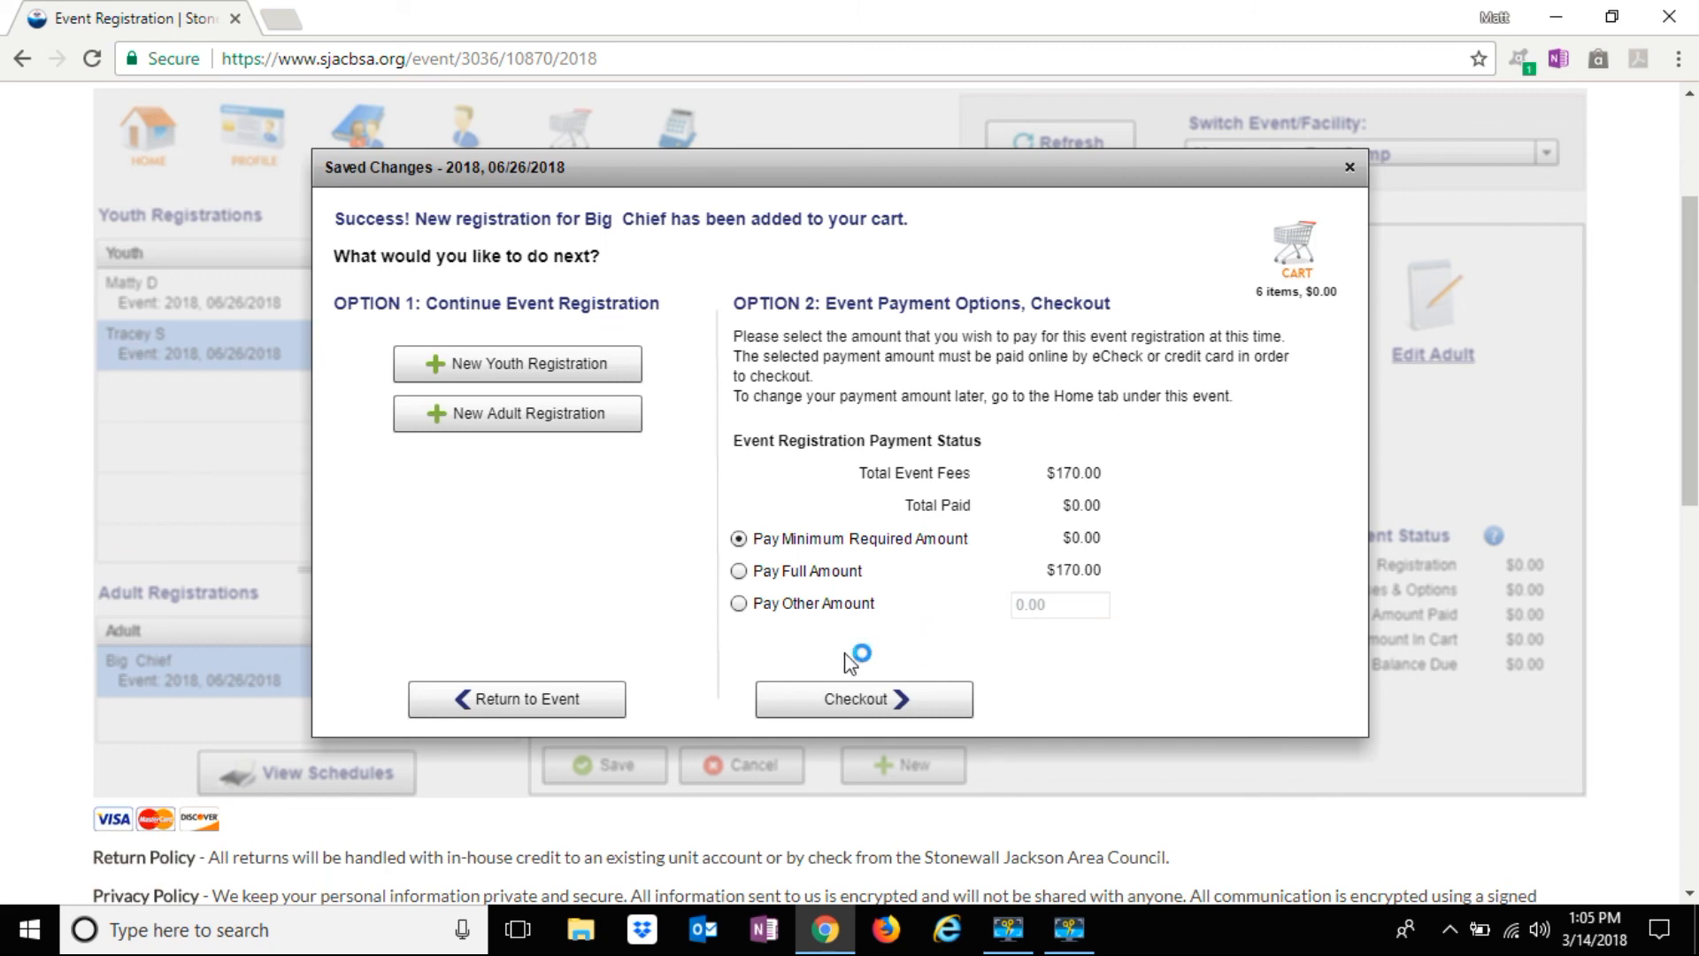
left_click(848, 577)
left_click(874, 702)
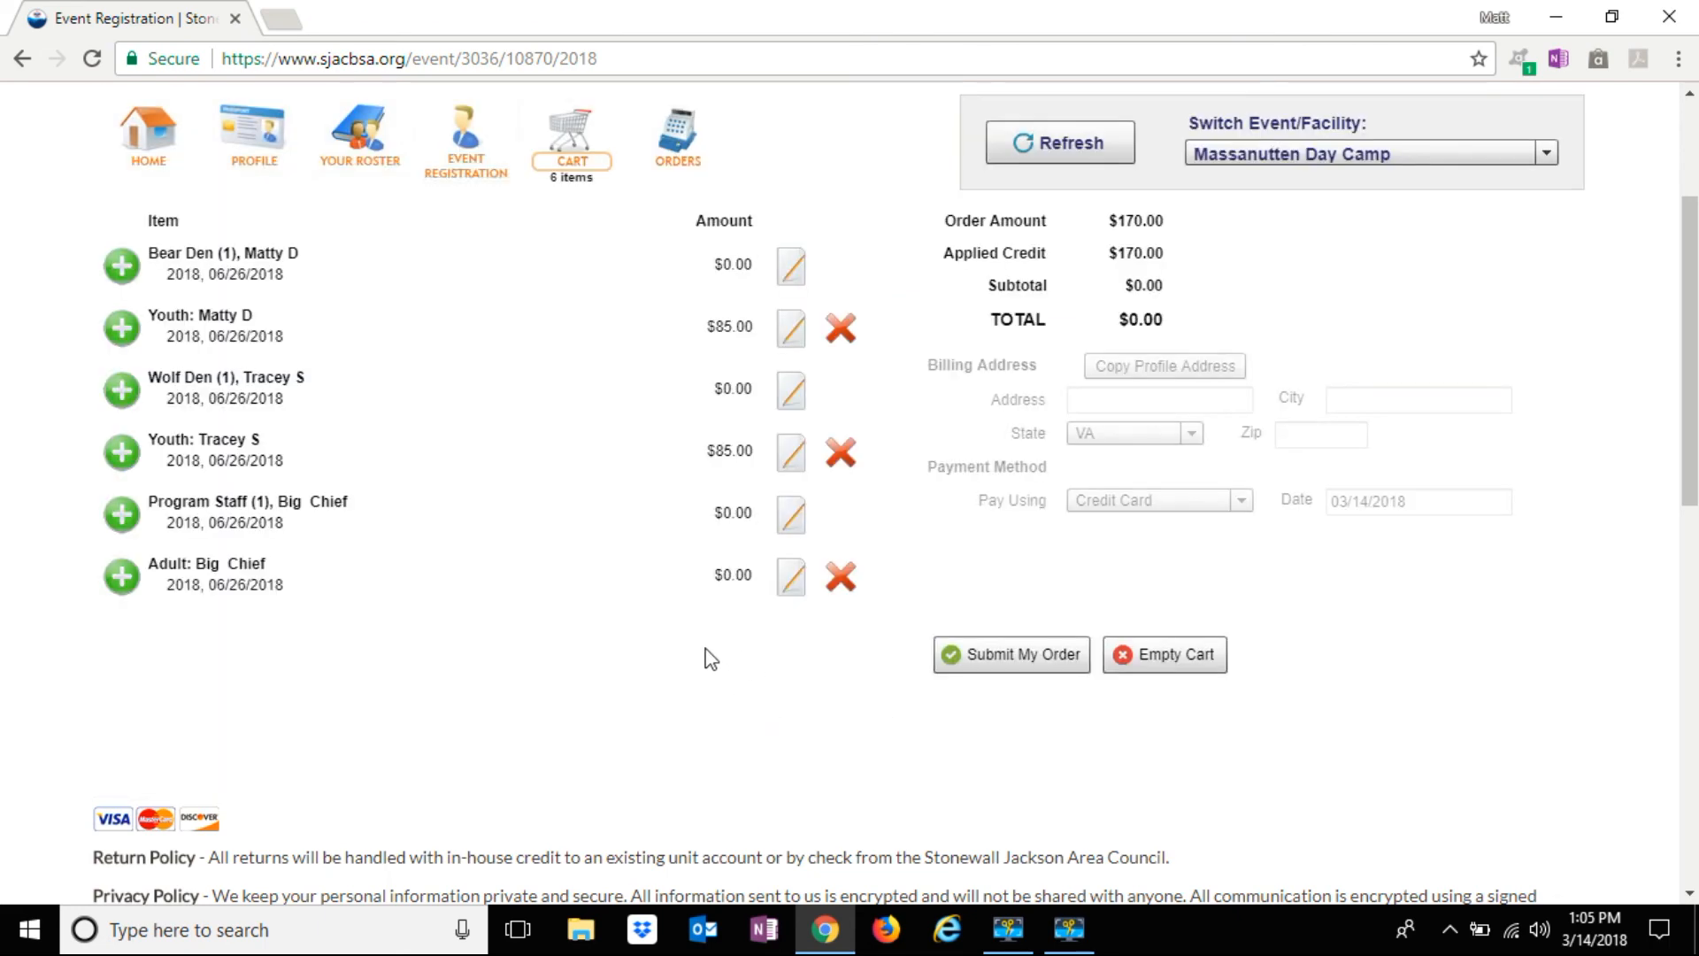
scroll(704, 659, "up", 1)
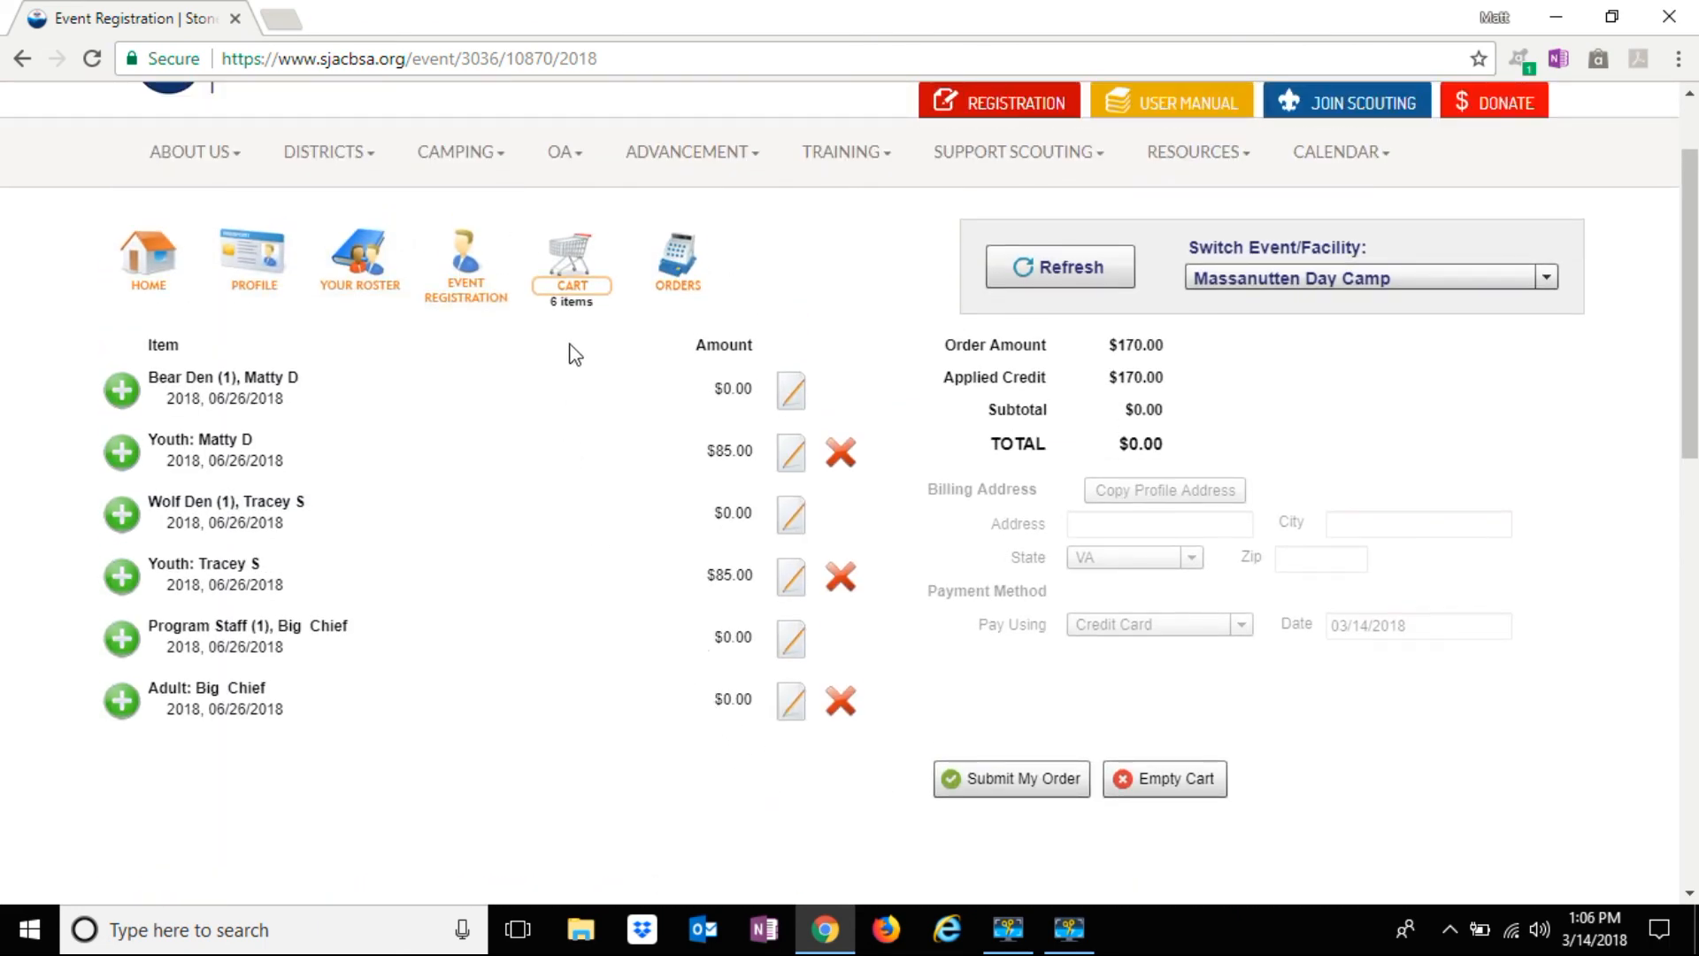
left_click(464, 261)
left_click(347, 262)
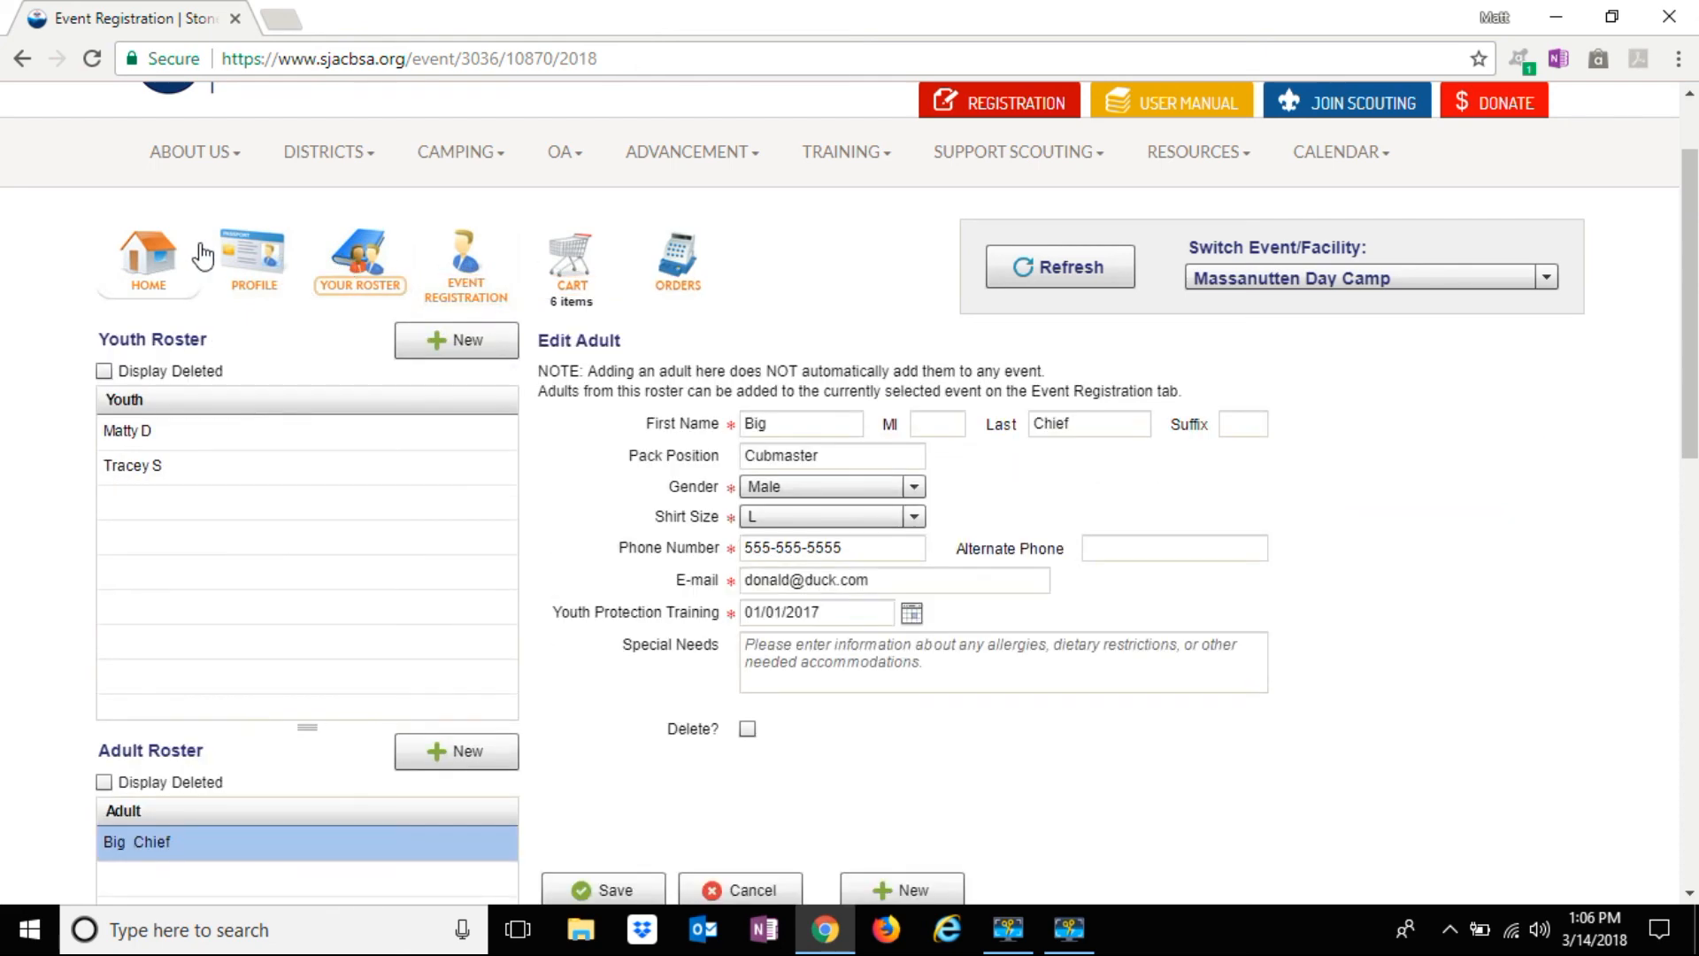
left_click(591, 277)
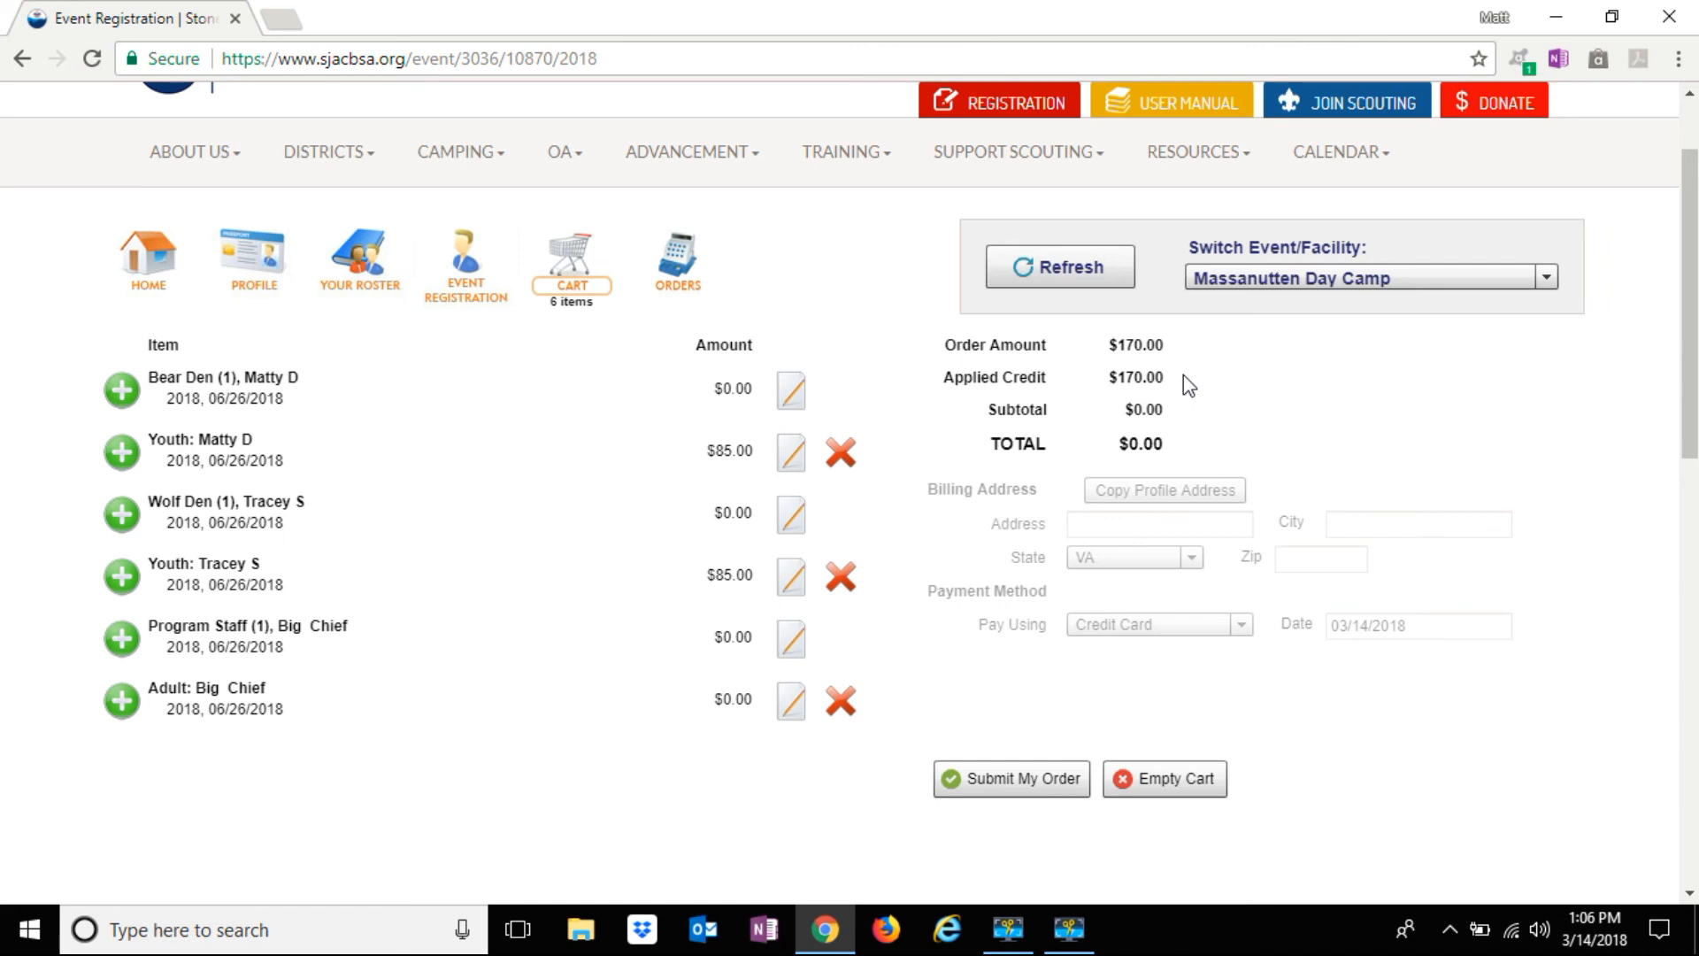
scroll(1183, 374, "down", 1)
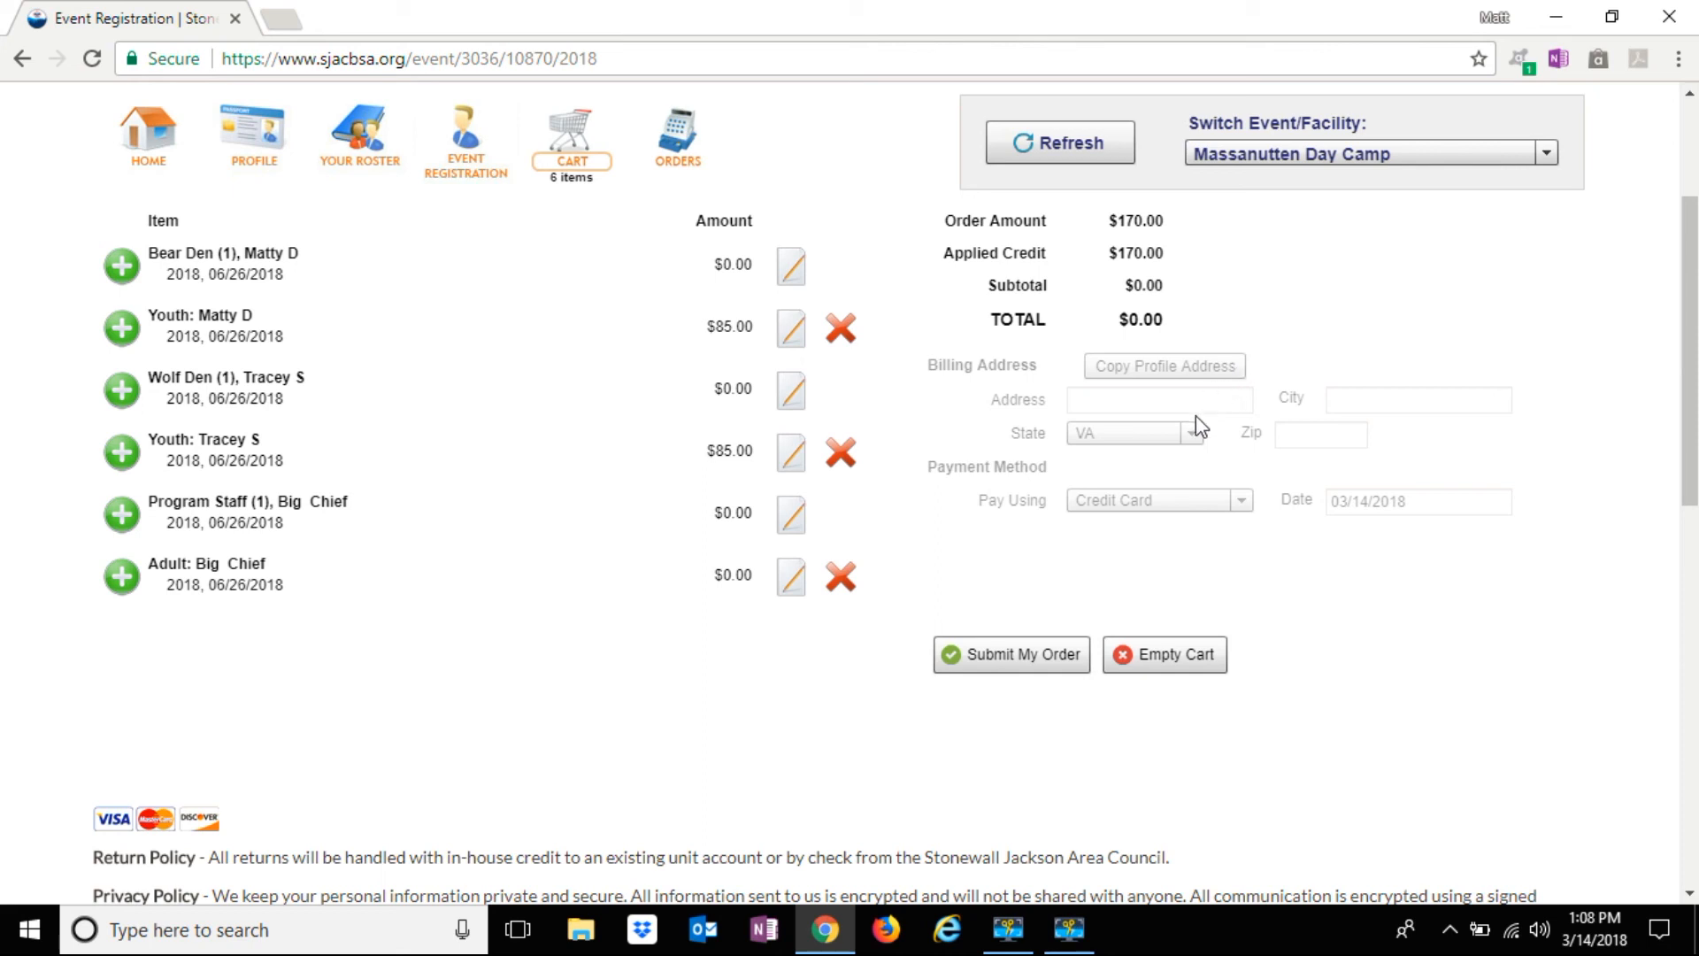
Submit the order for all three registrations, then review the event's registrations and roster
left_click(1026, 657)
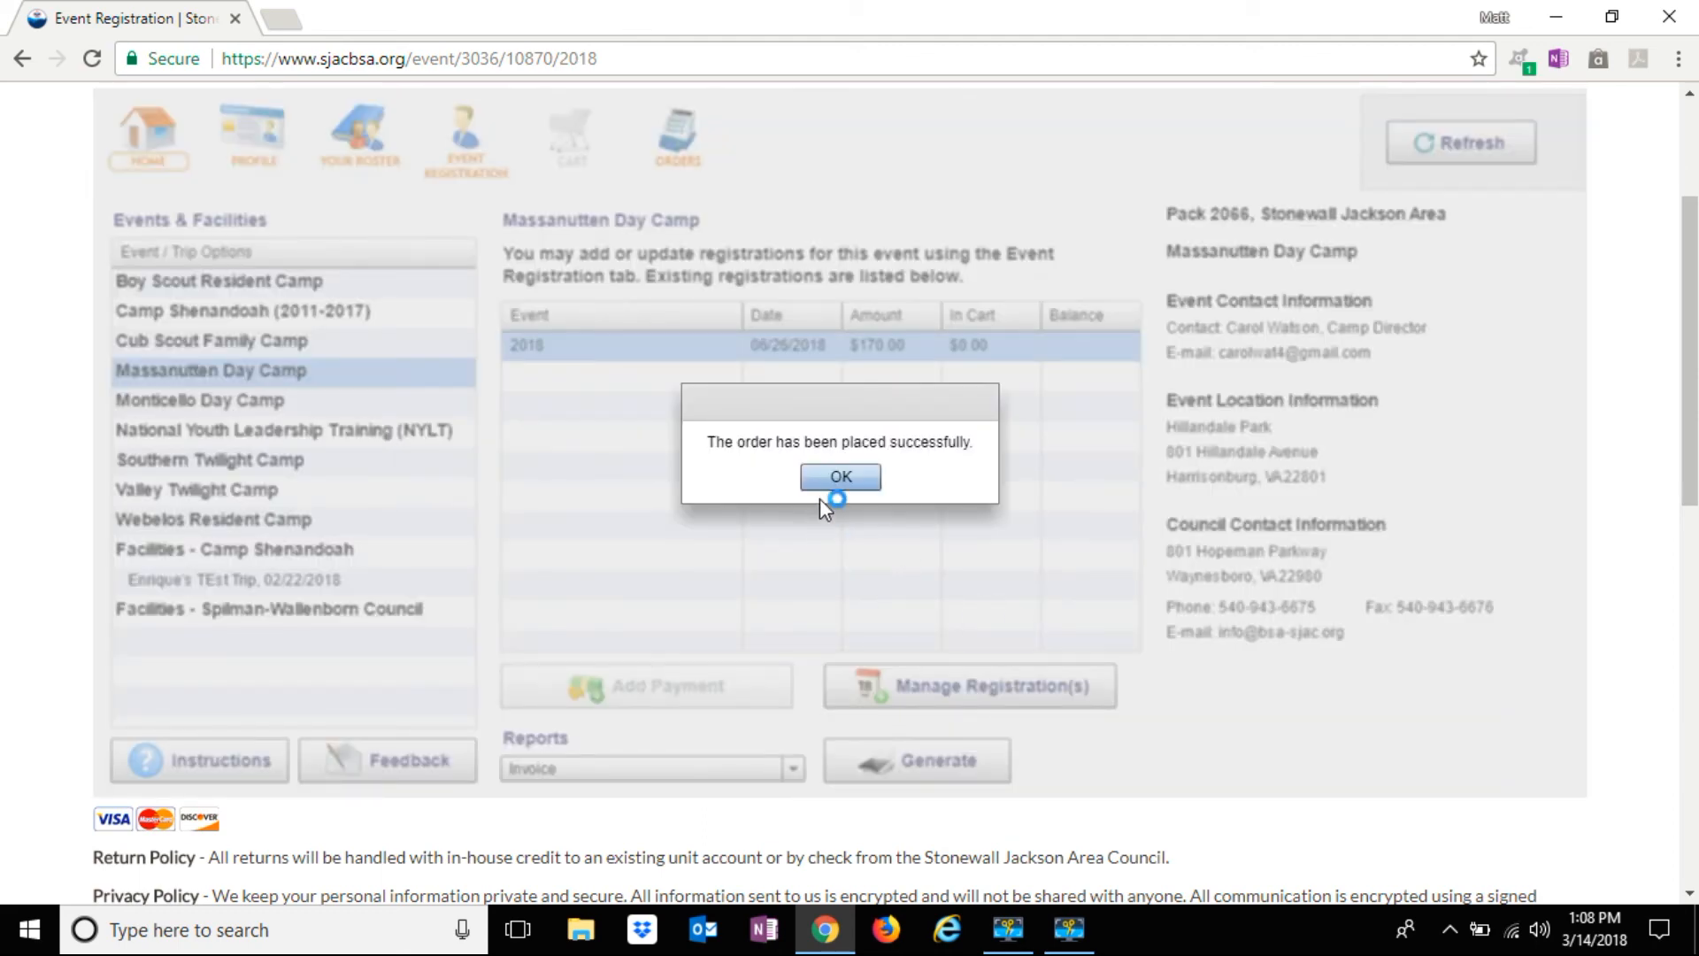
left_click(837, 479)
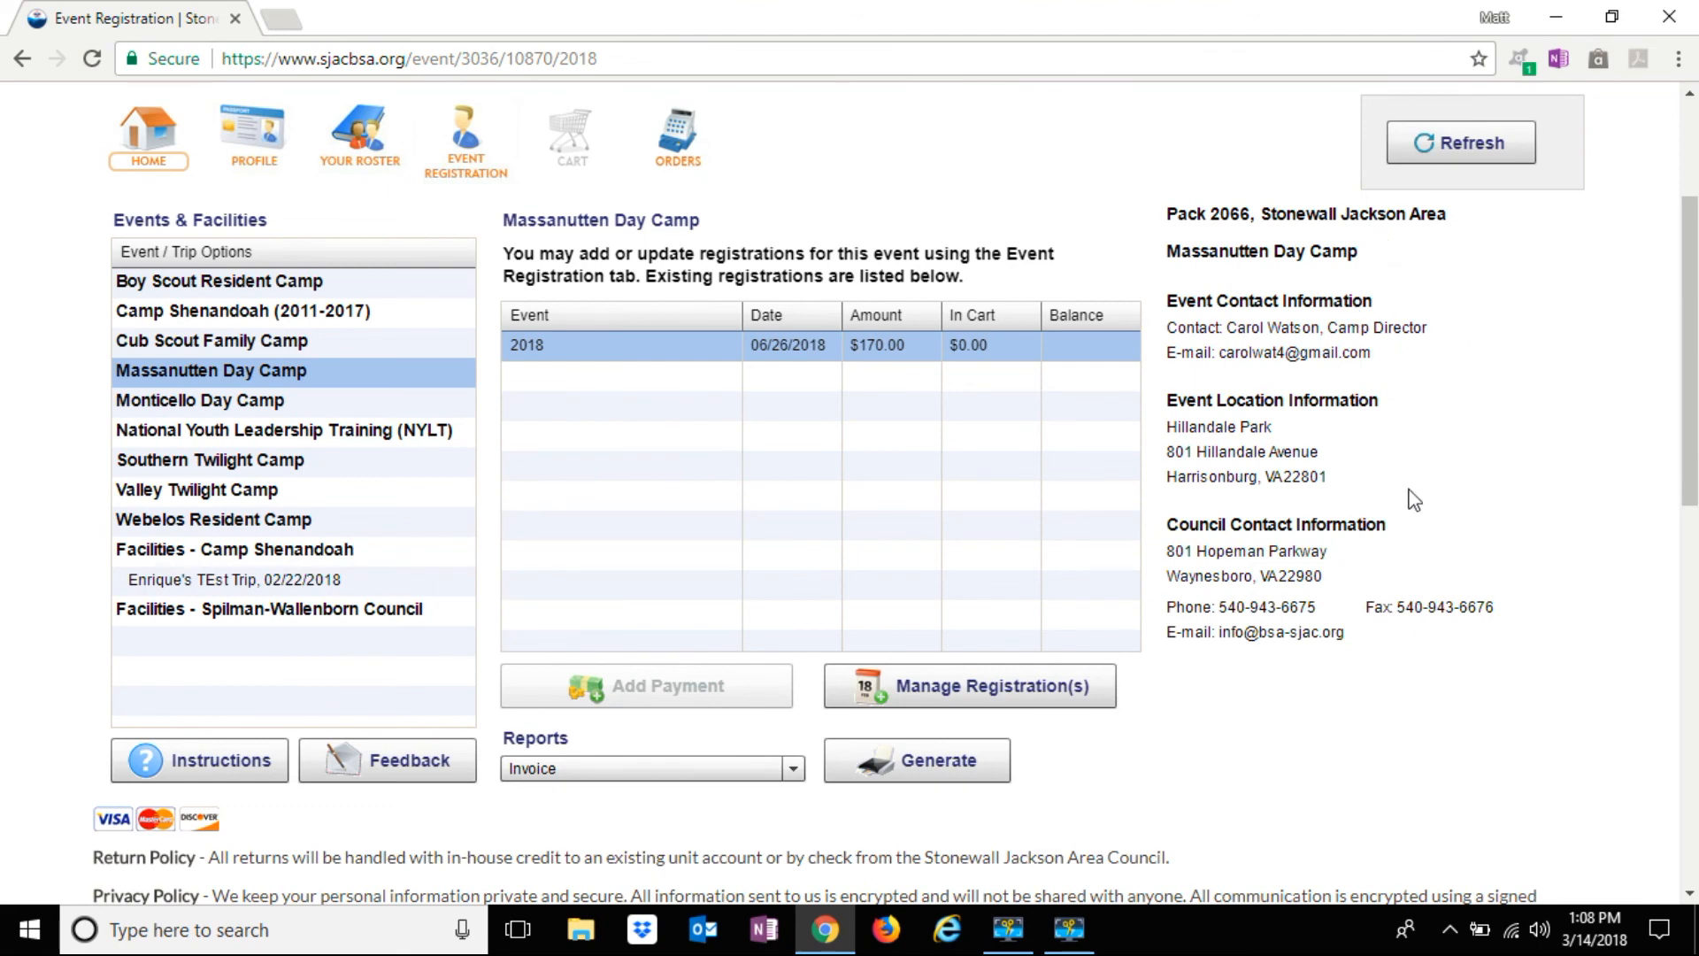
left_click(909, 347)
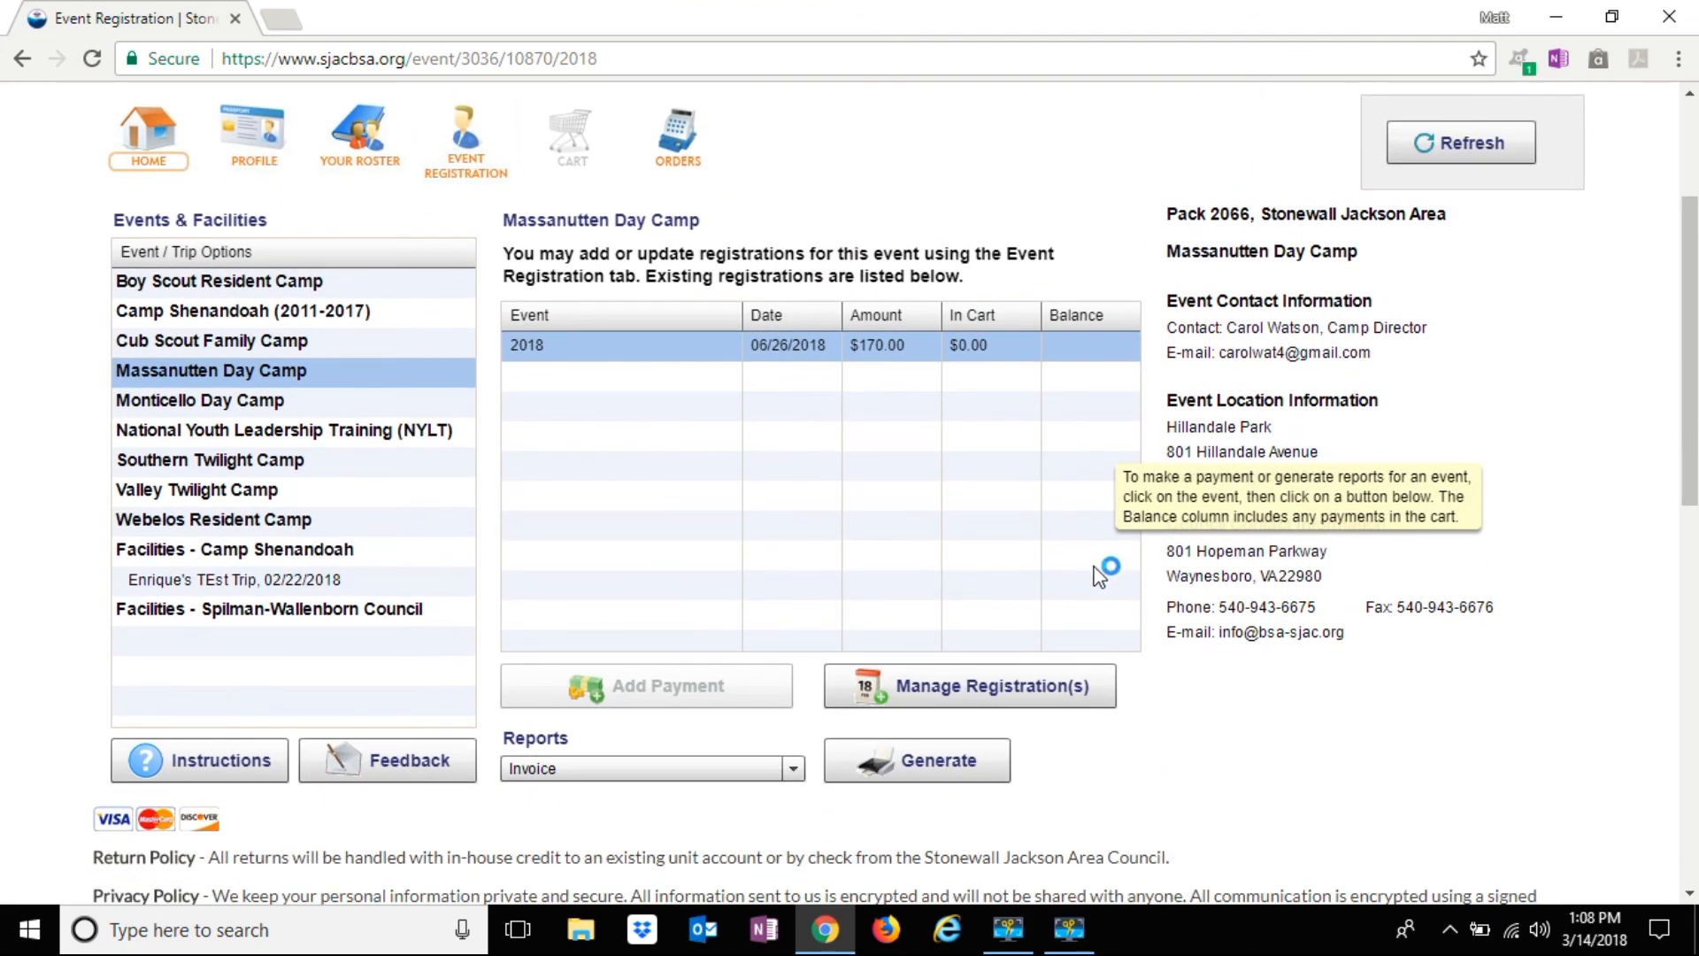
left_click(1032, 683)
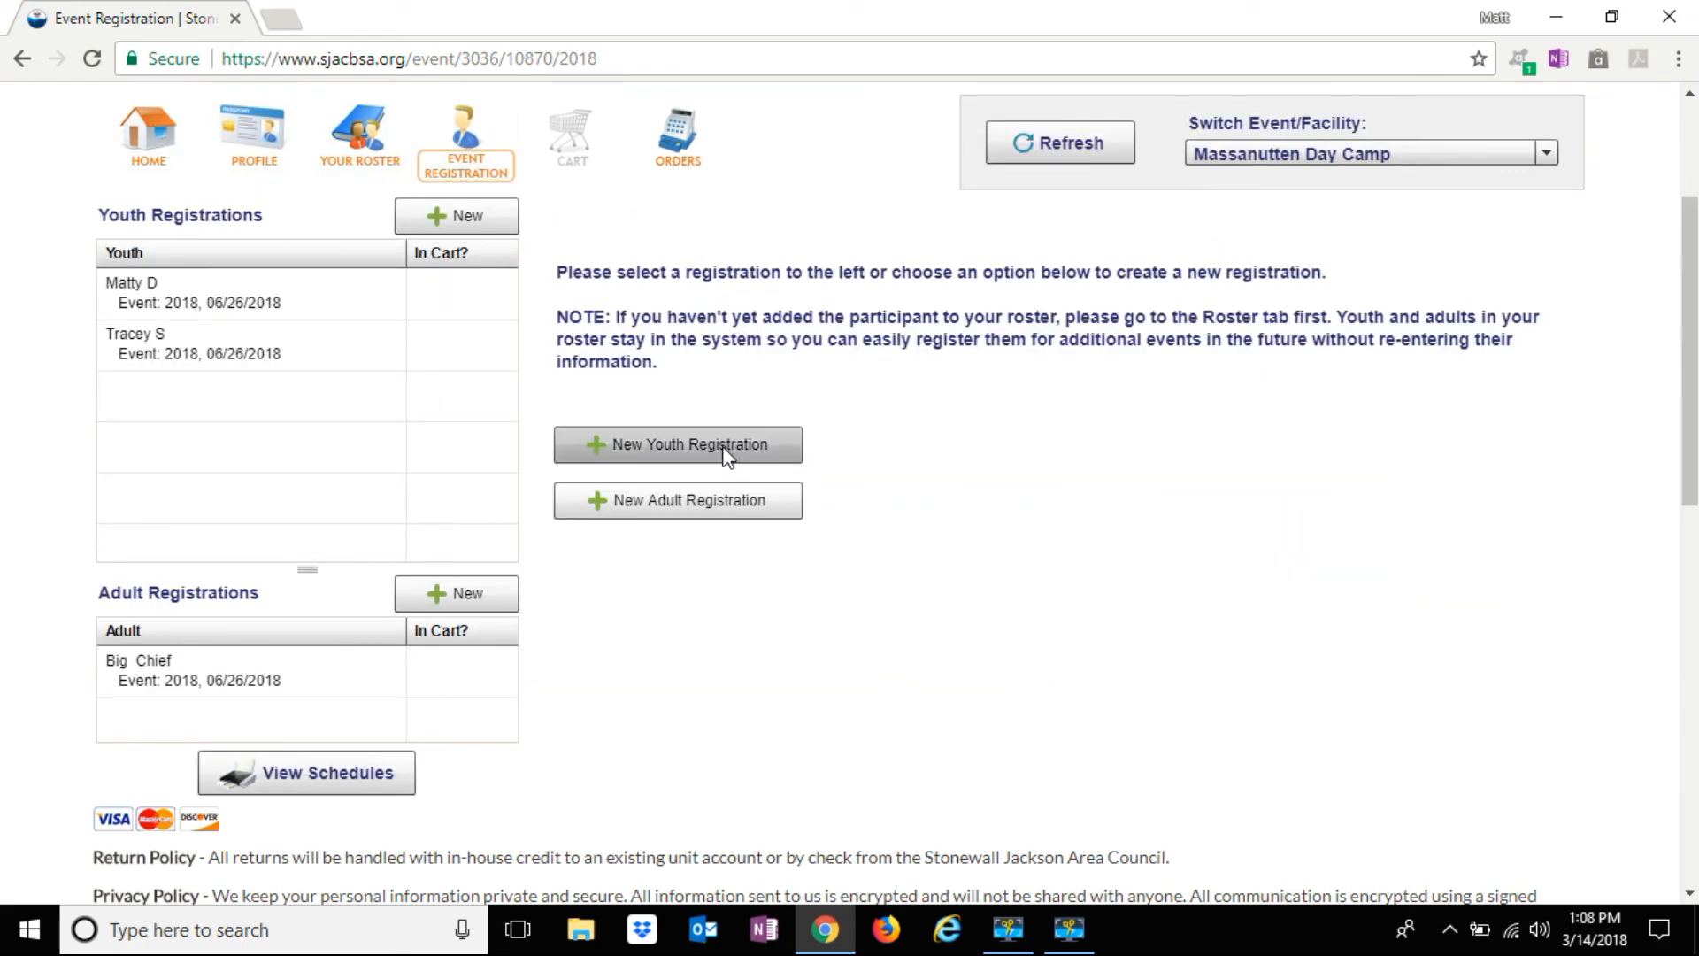
left_click(352, 138)
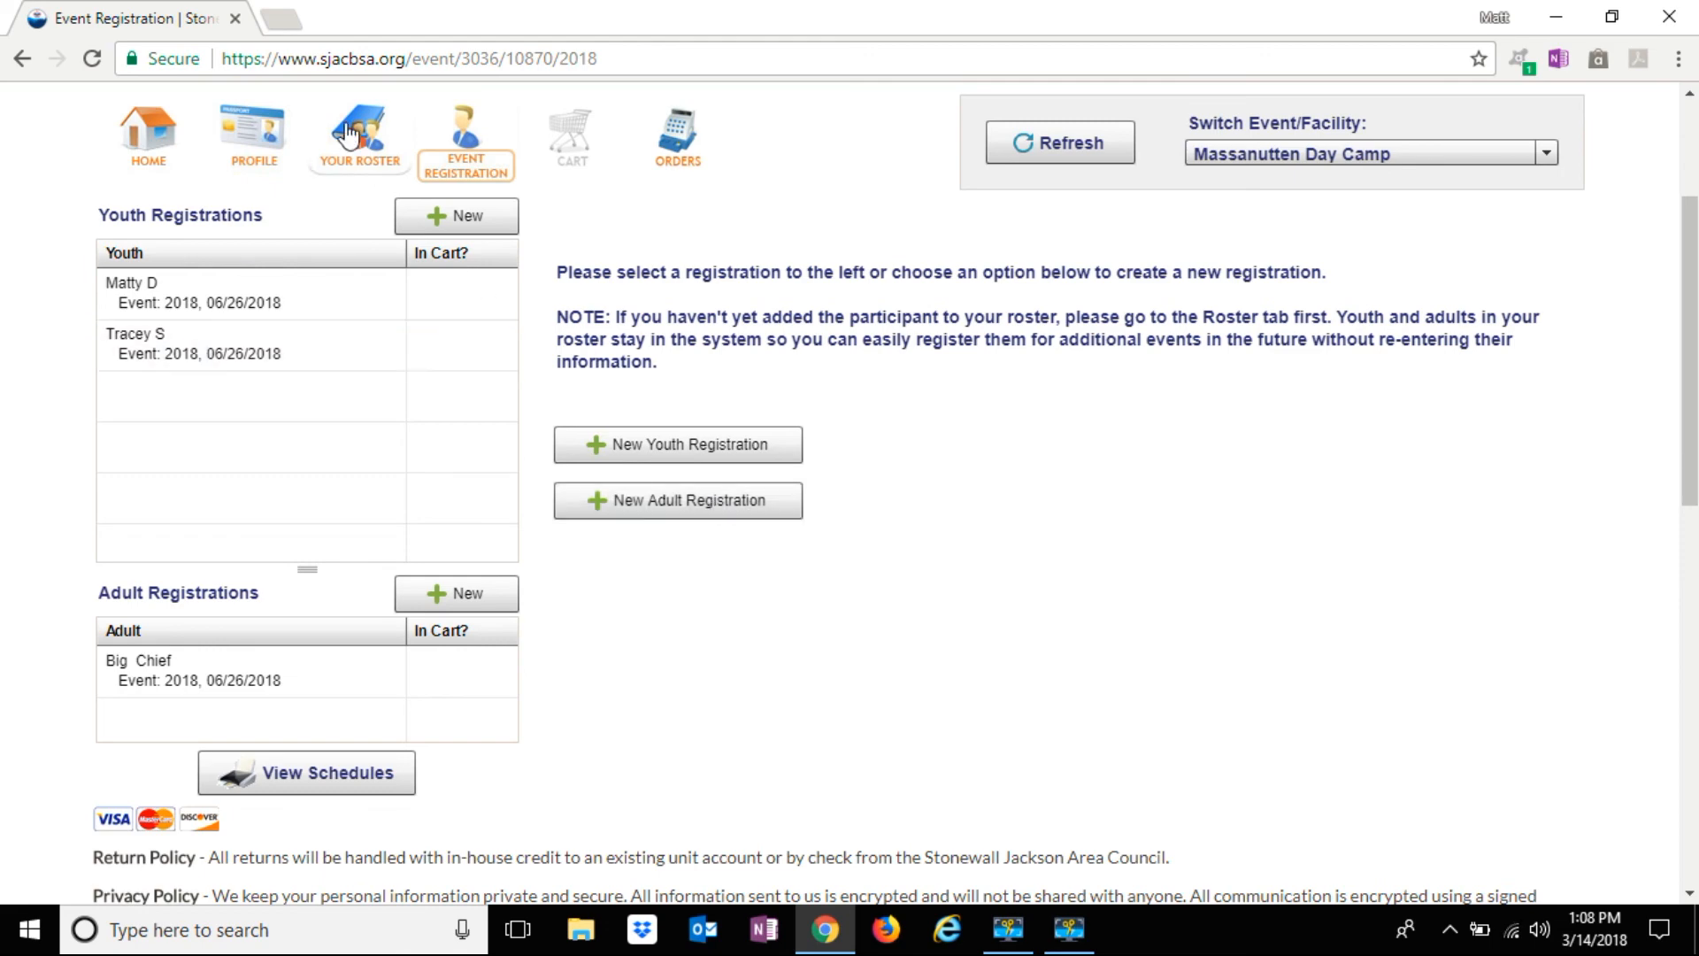
left_click(168, 140)
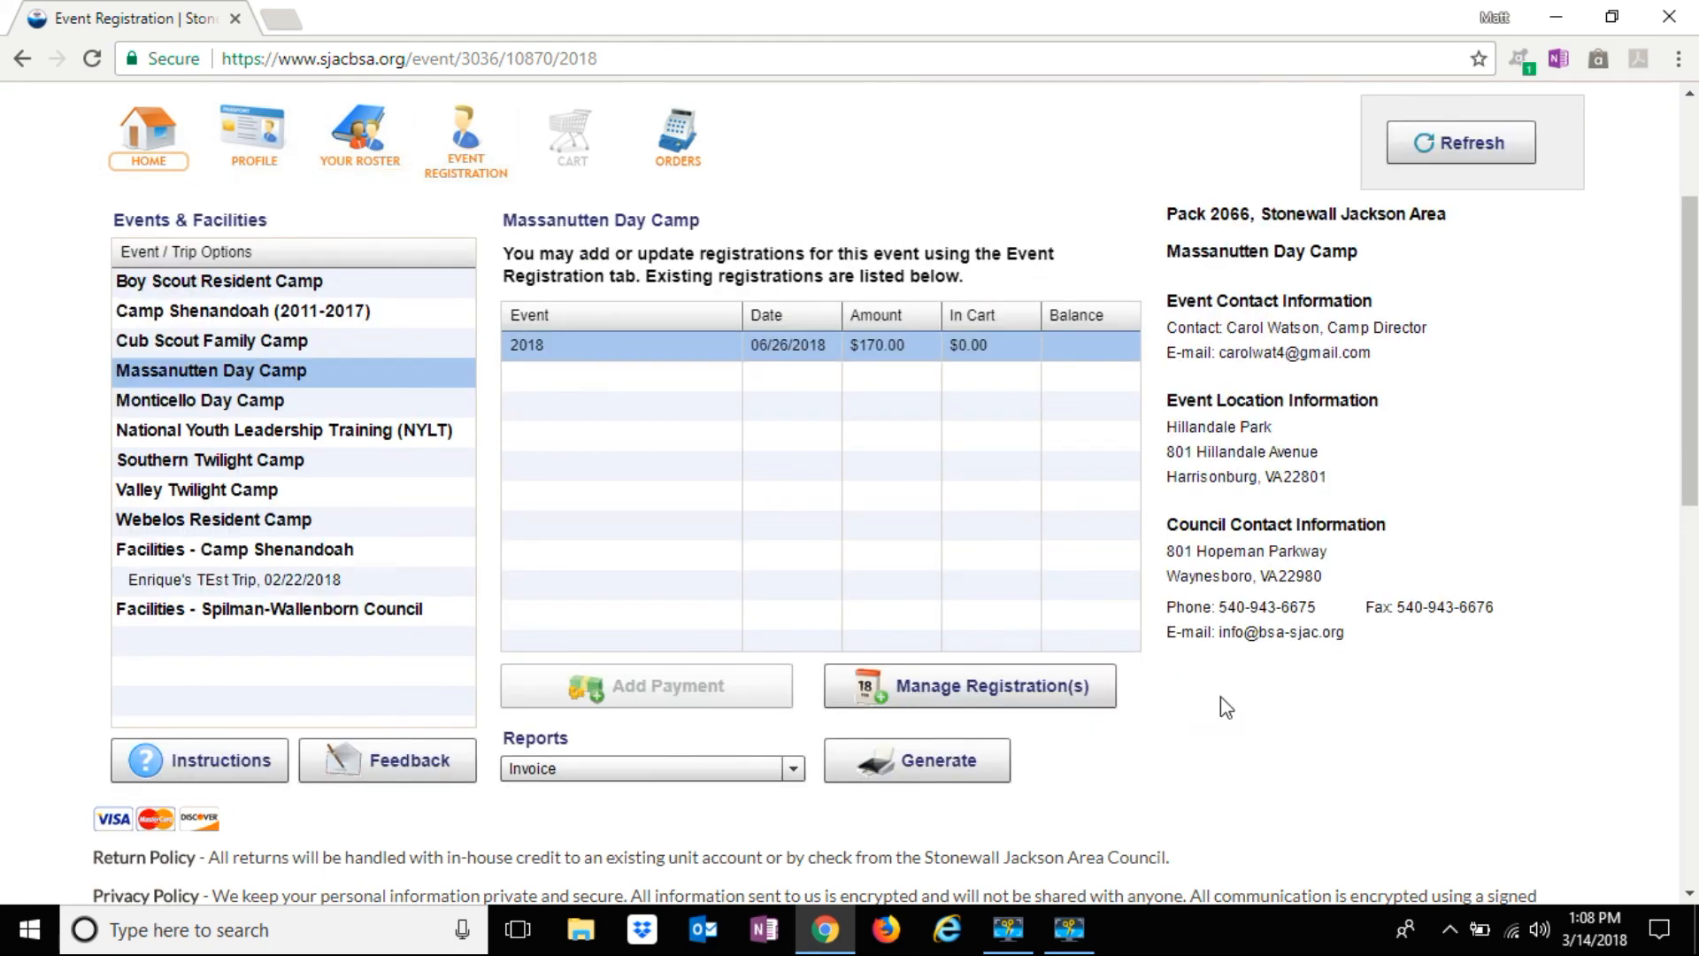
Generate the Invoice report for the 2018 Massanutten Day Camp registration as a PDF
left_click(920, 763)
left_click(790, 769)
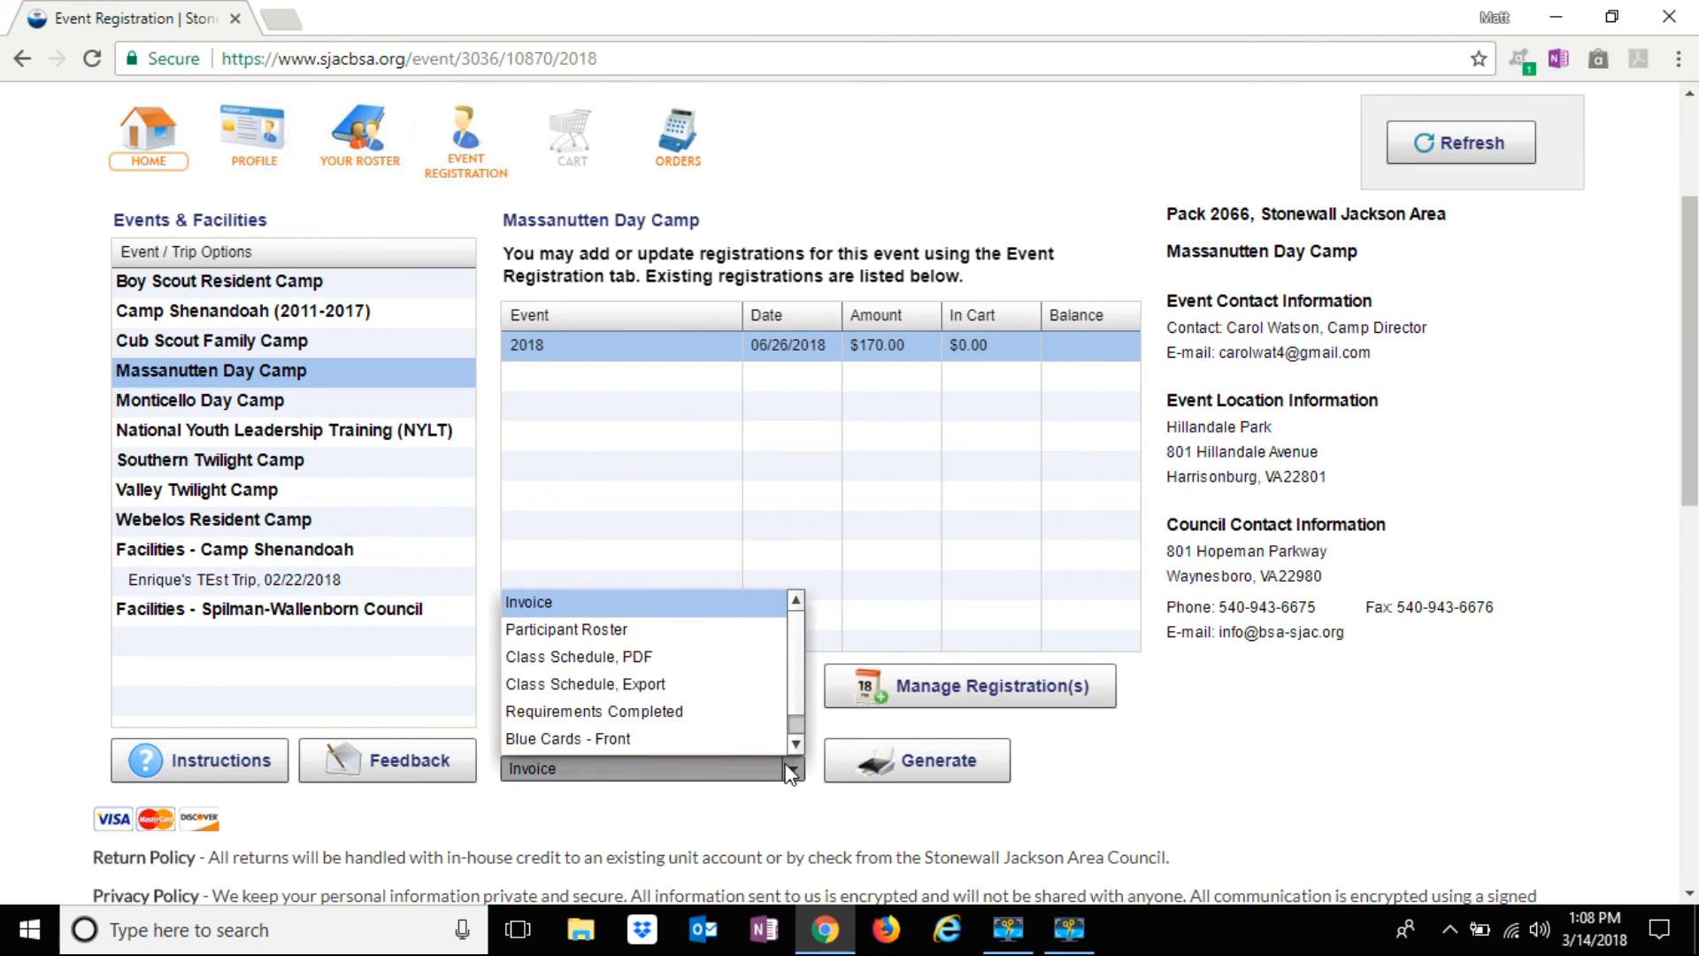
scroll(778, 729, "down", 2)
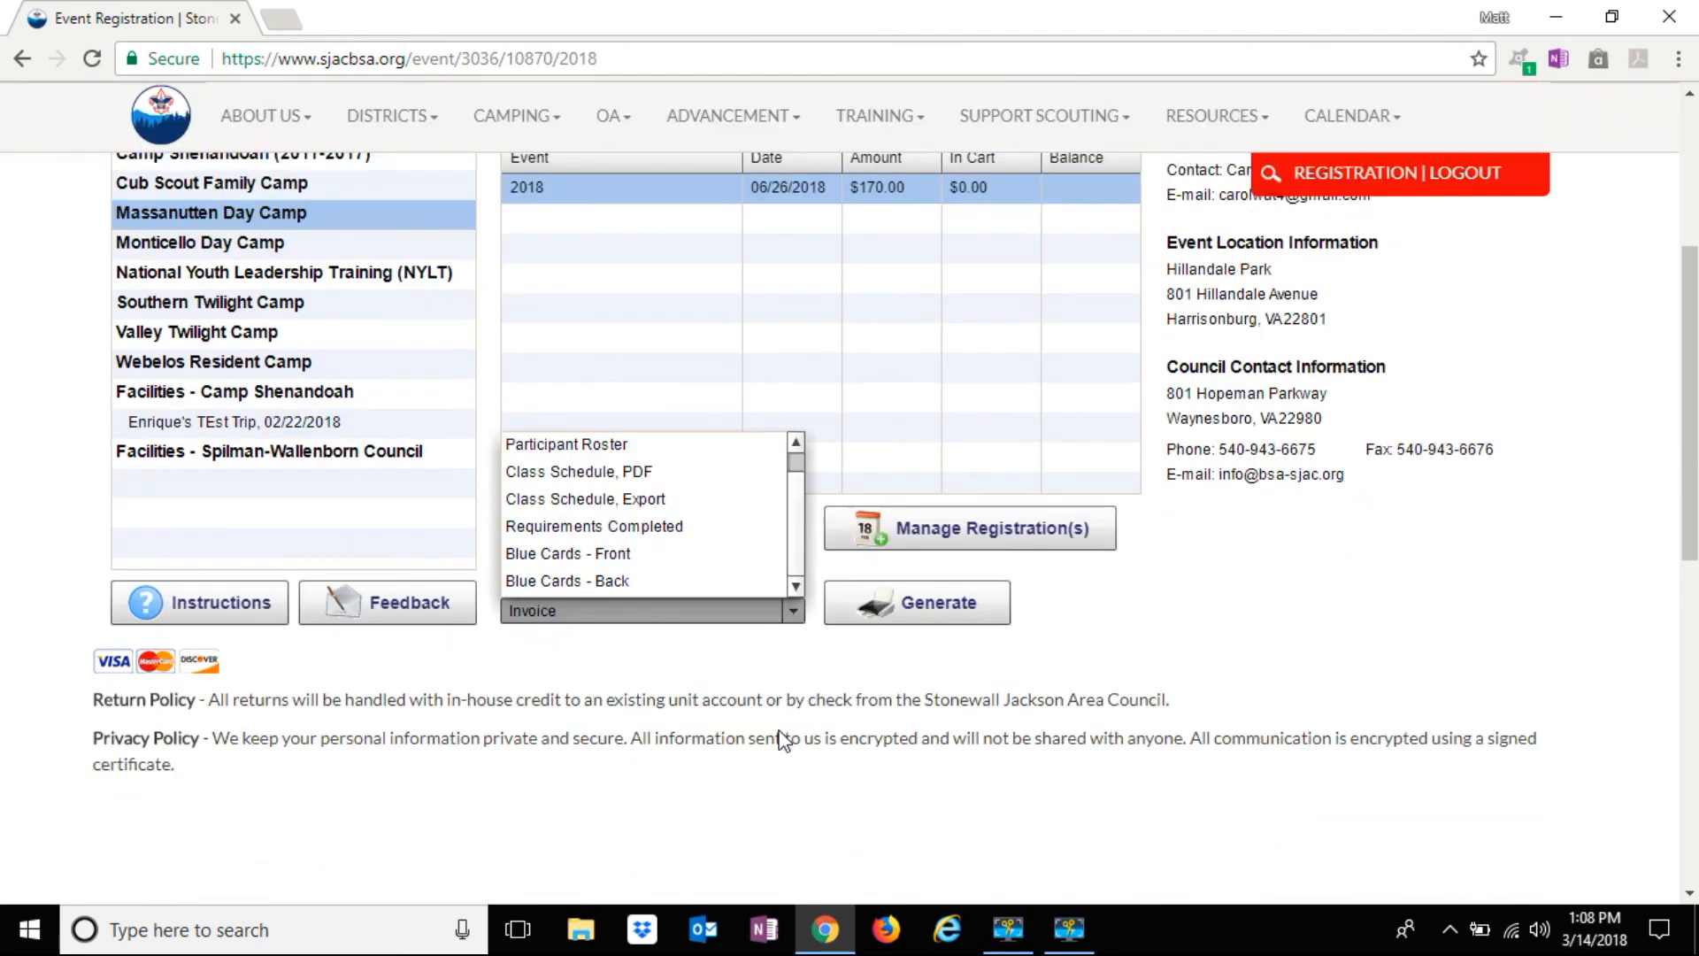
scroll(745, 602, "up", 2)
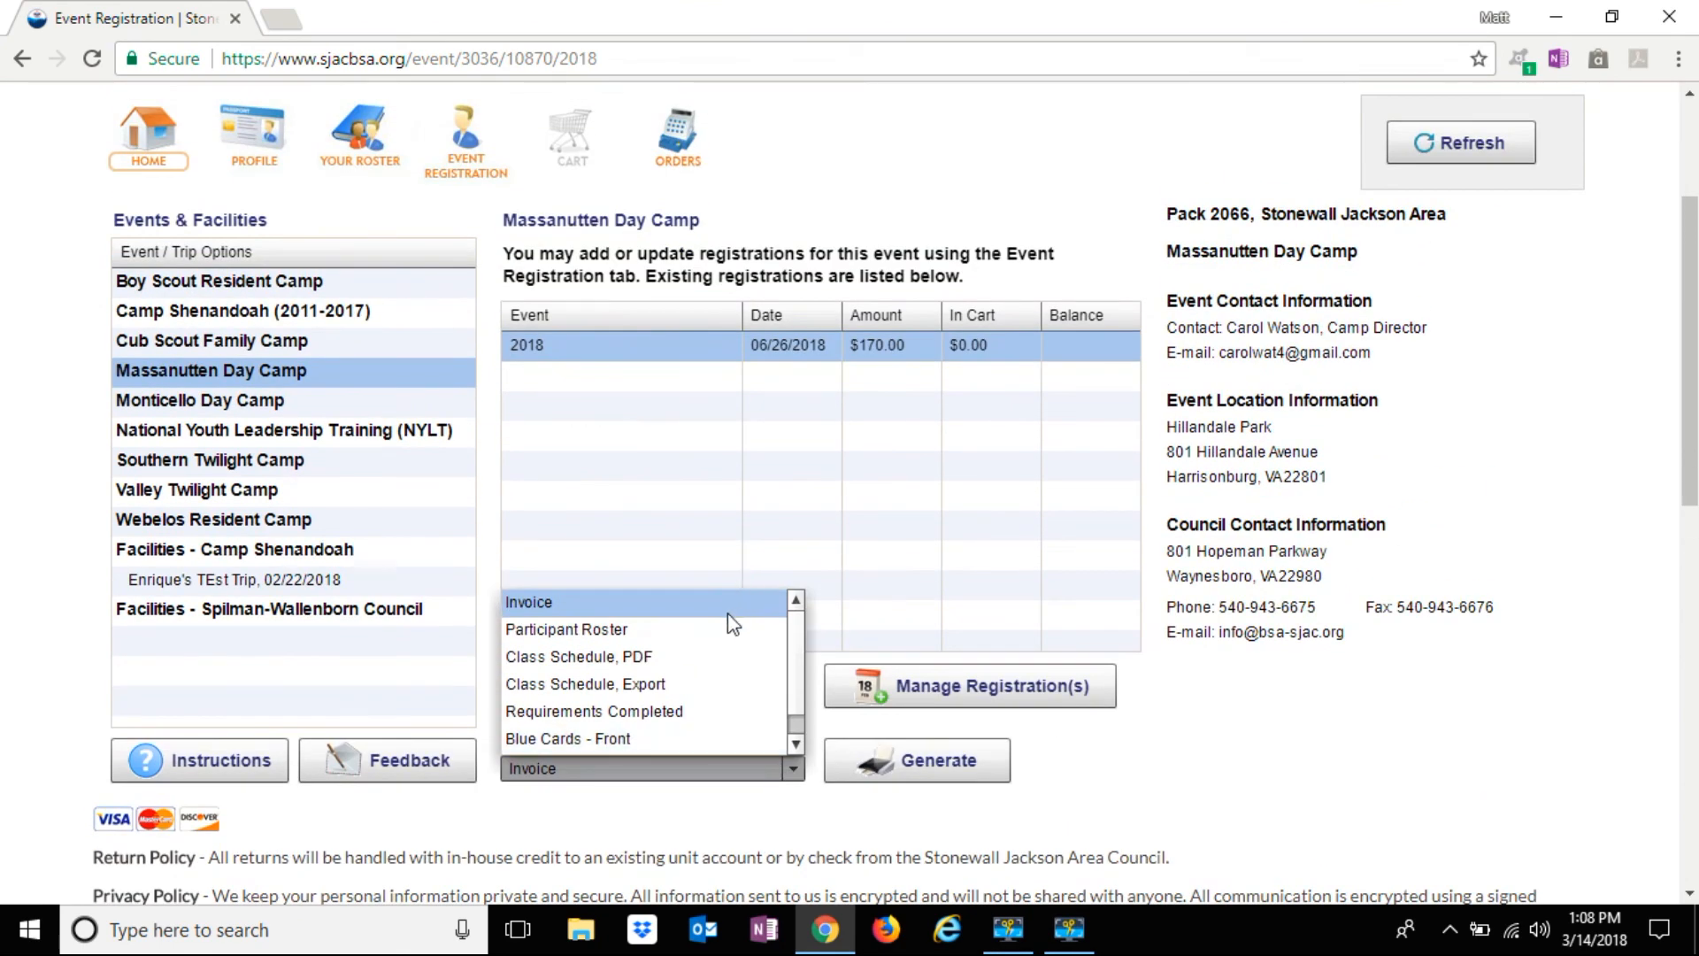
left_click(715, 602)
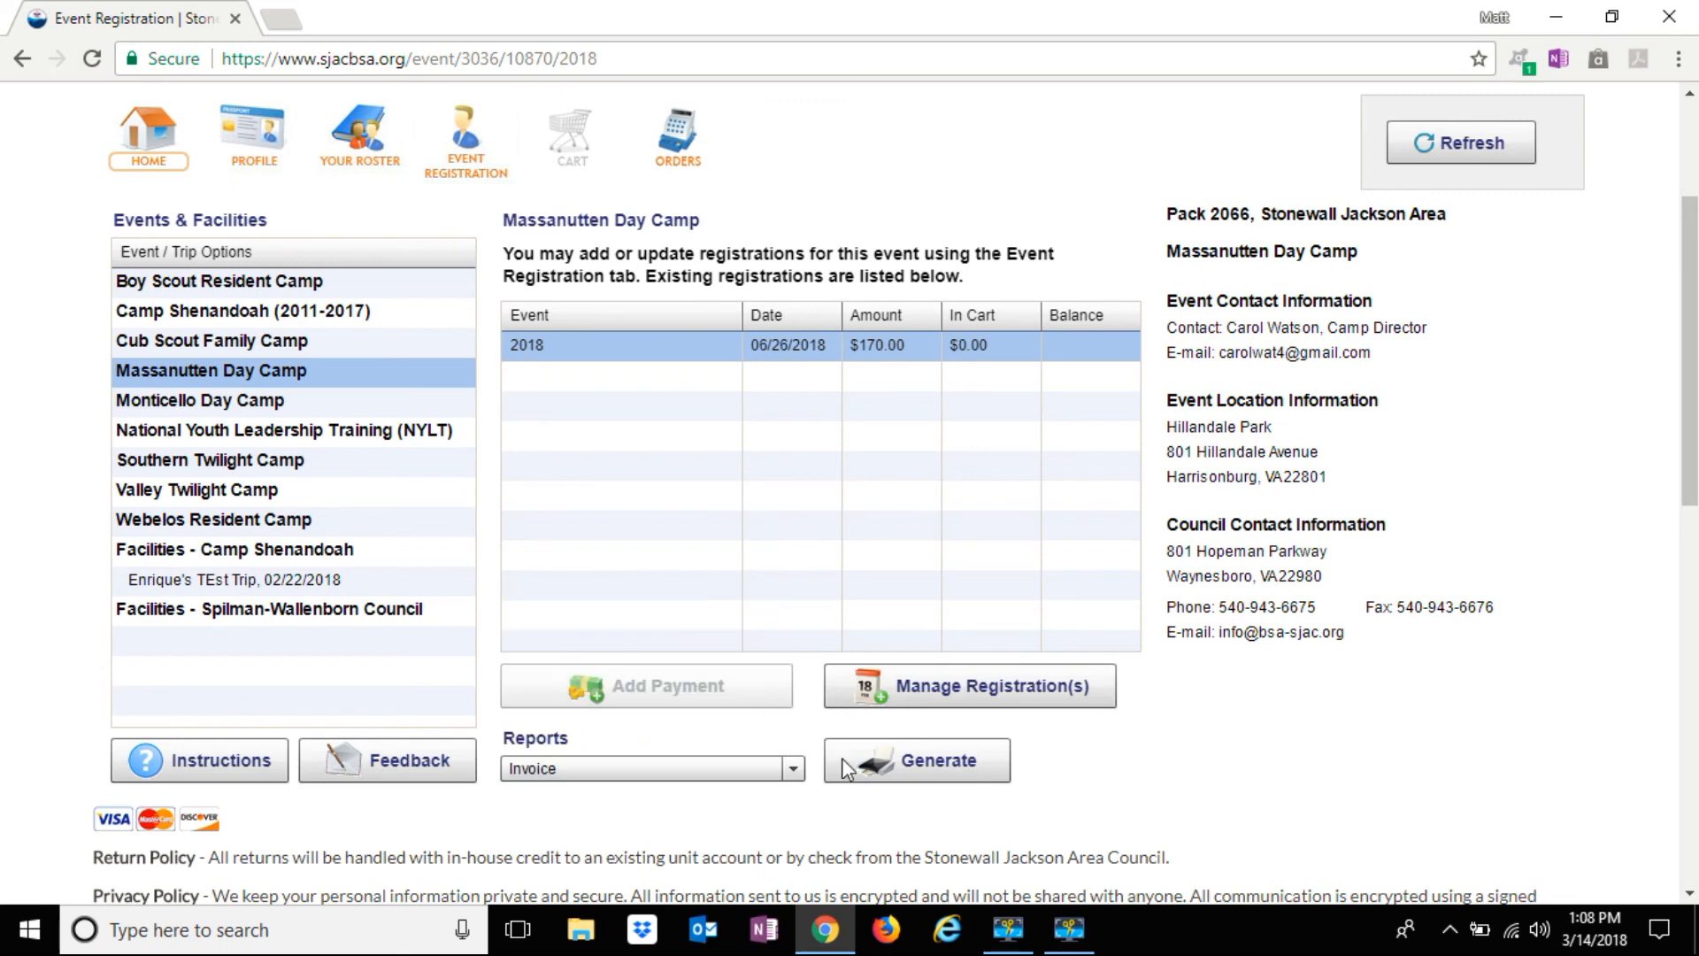
left_click(879, 757)
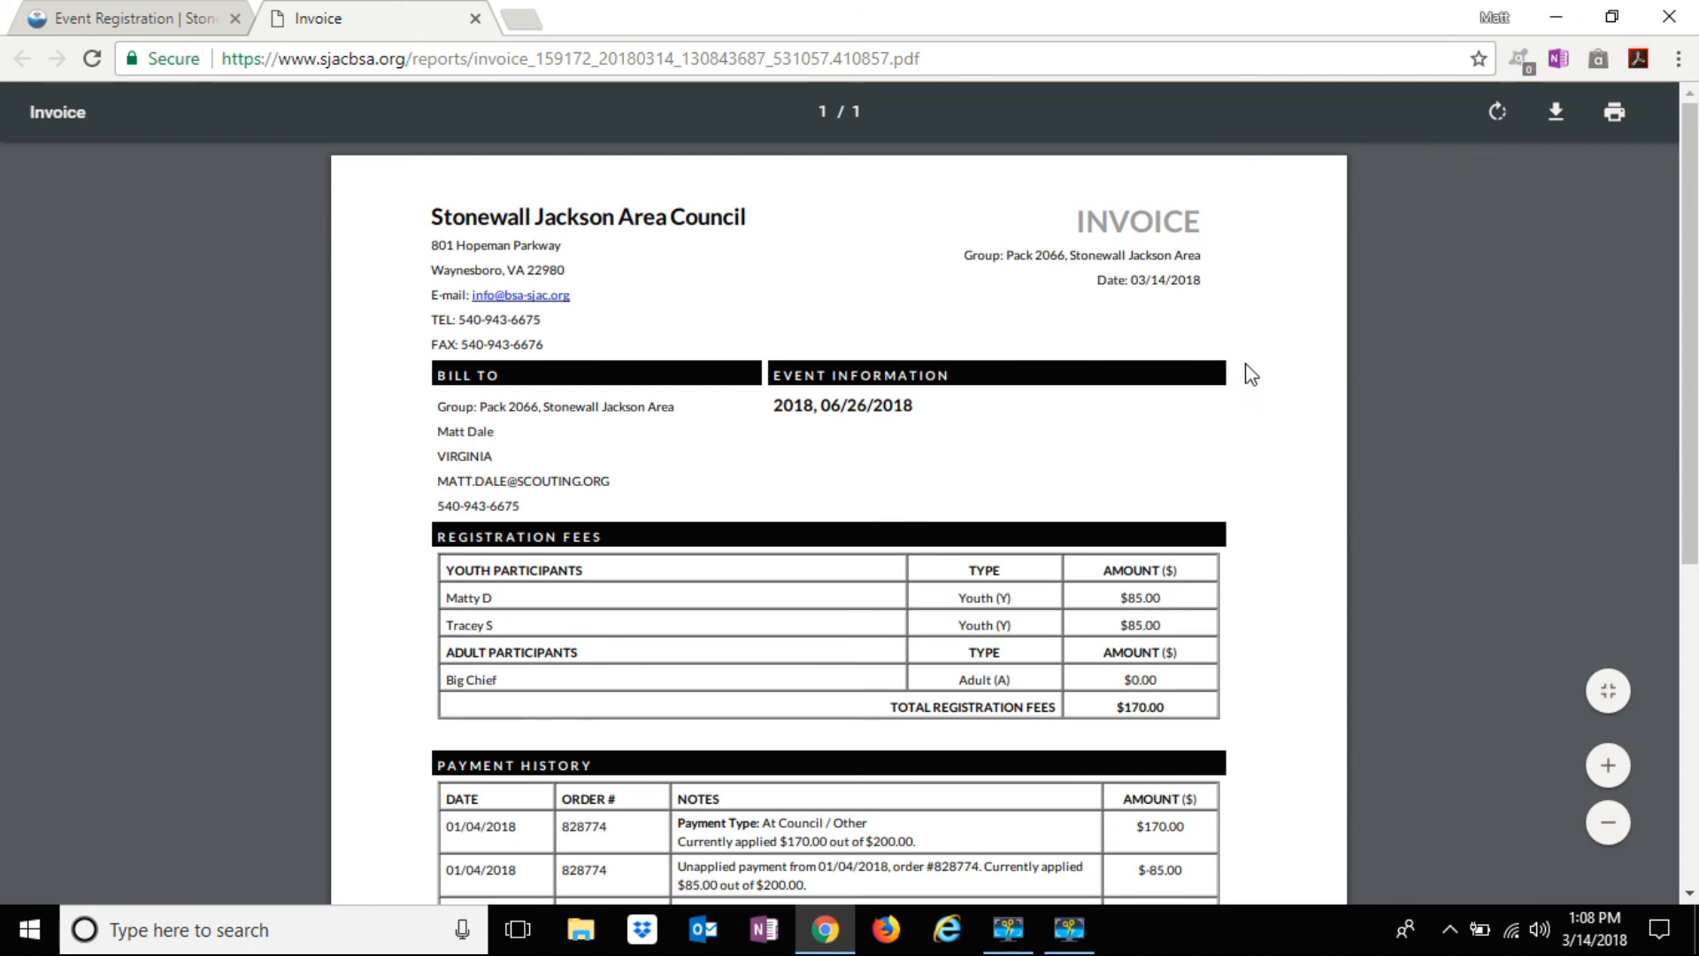
scroll(1239, 376, "down", 1)
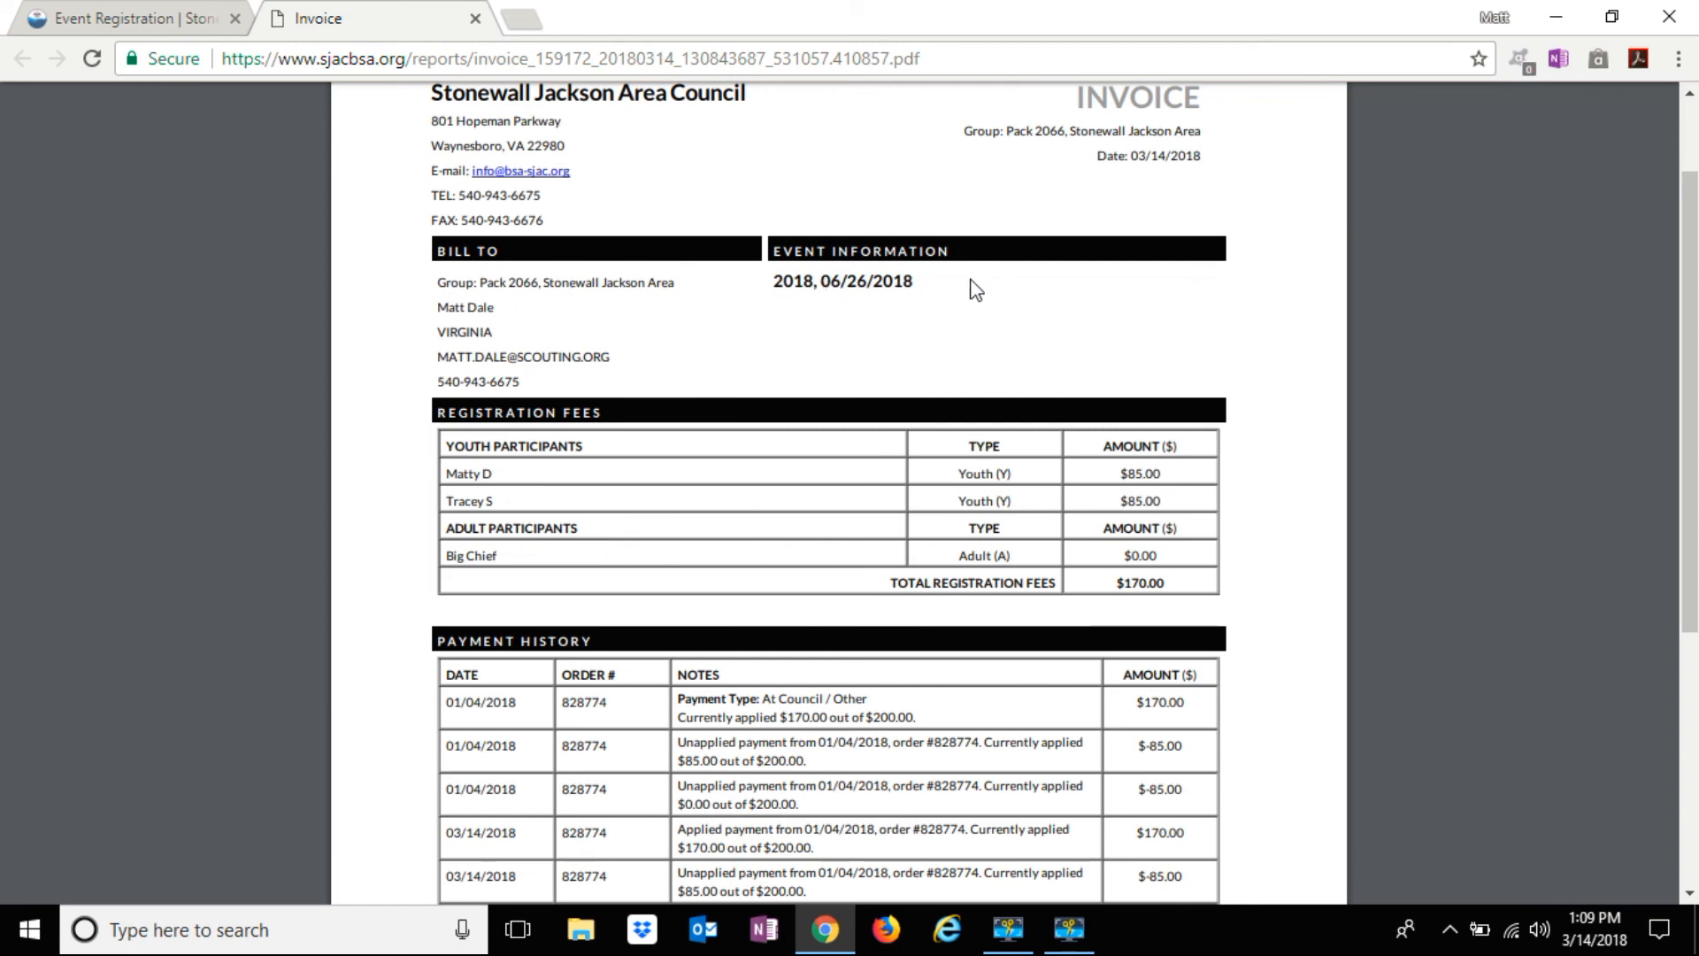
scroll(1343, 410, "down", 2)
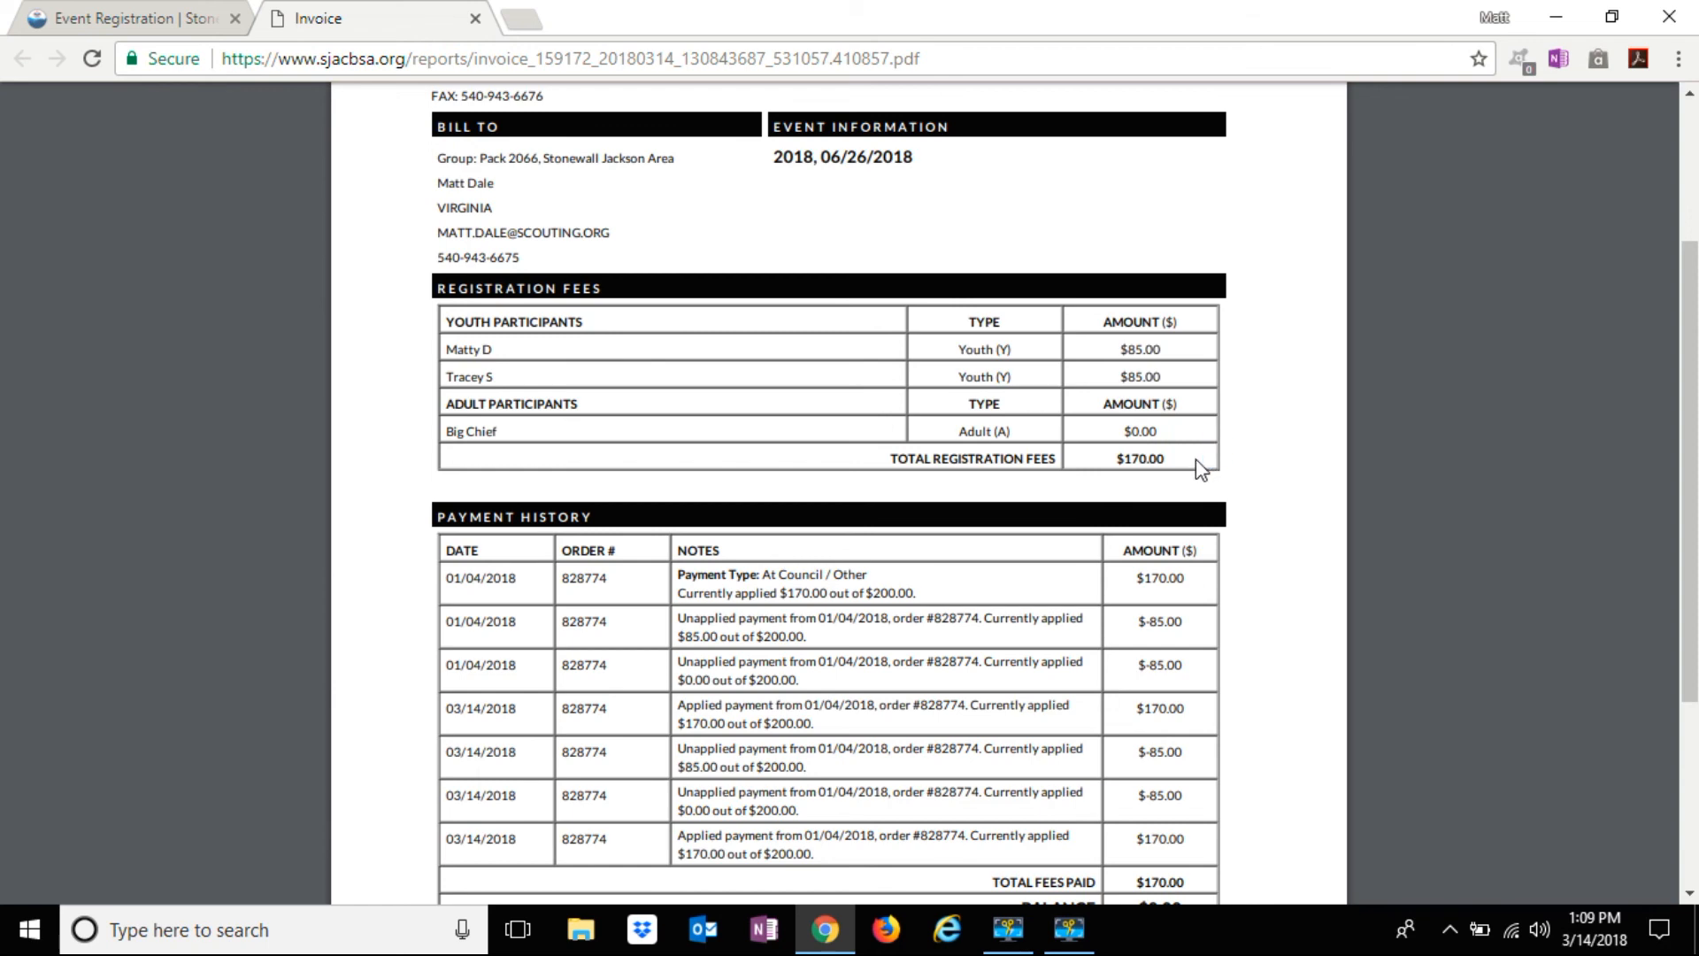
scroll(1287, 451, "down", 2)
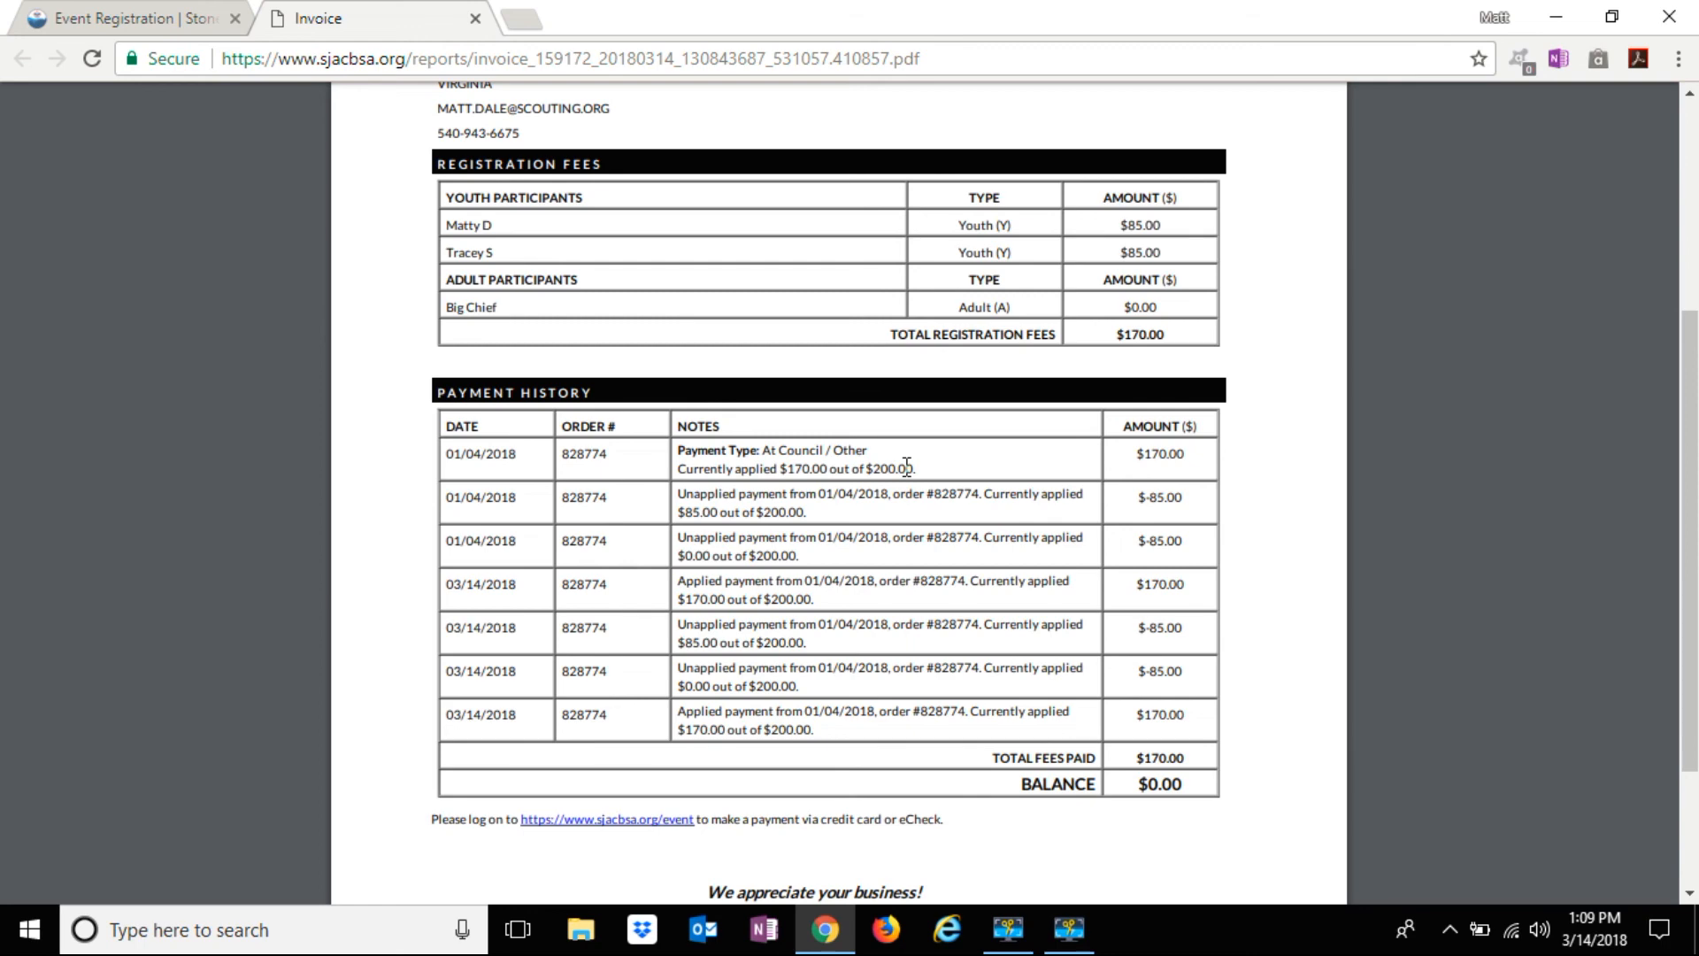
scroll(907, 465, "down", 2)
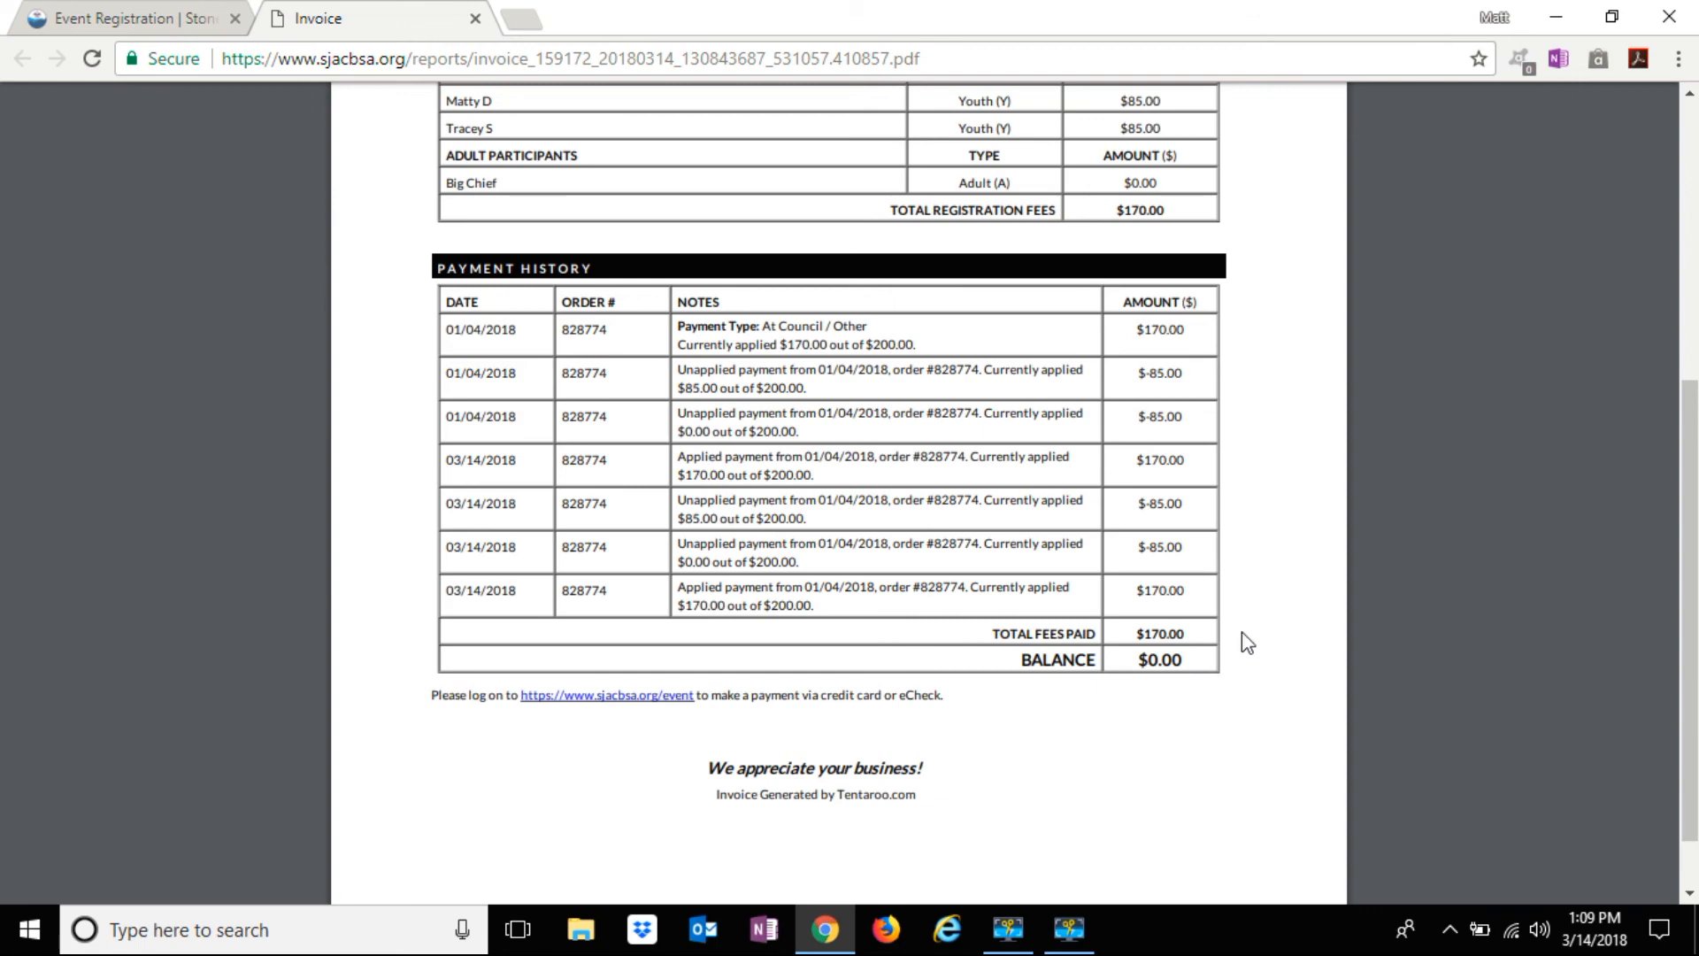
scroll(1287, 566, "up", 1)
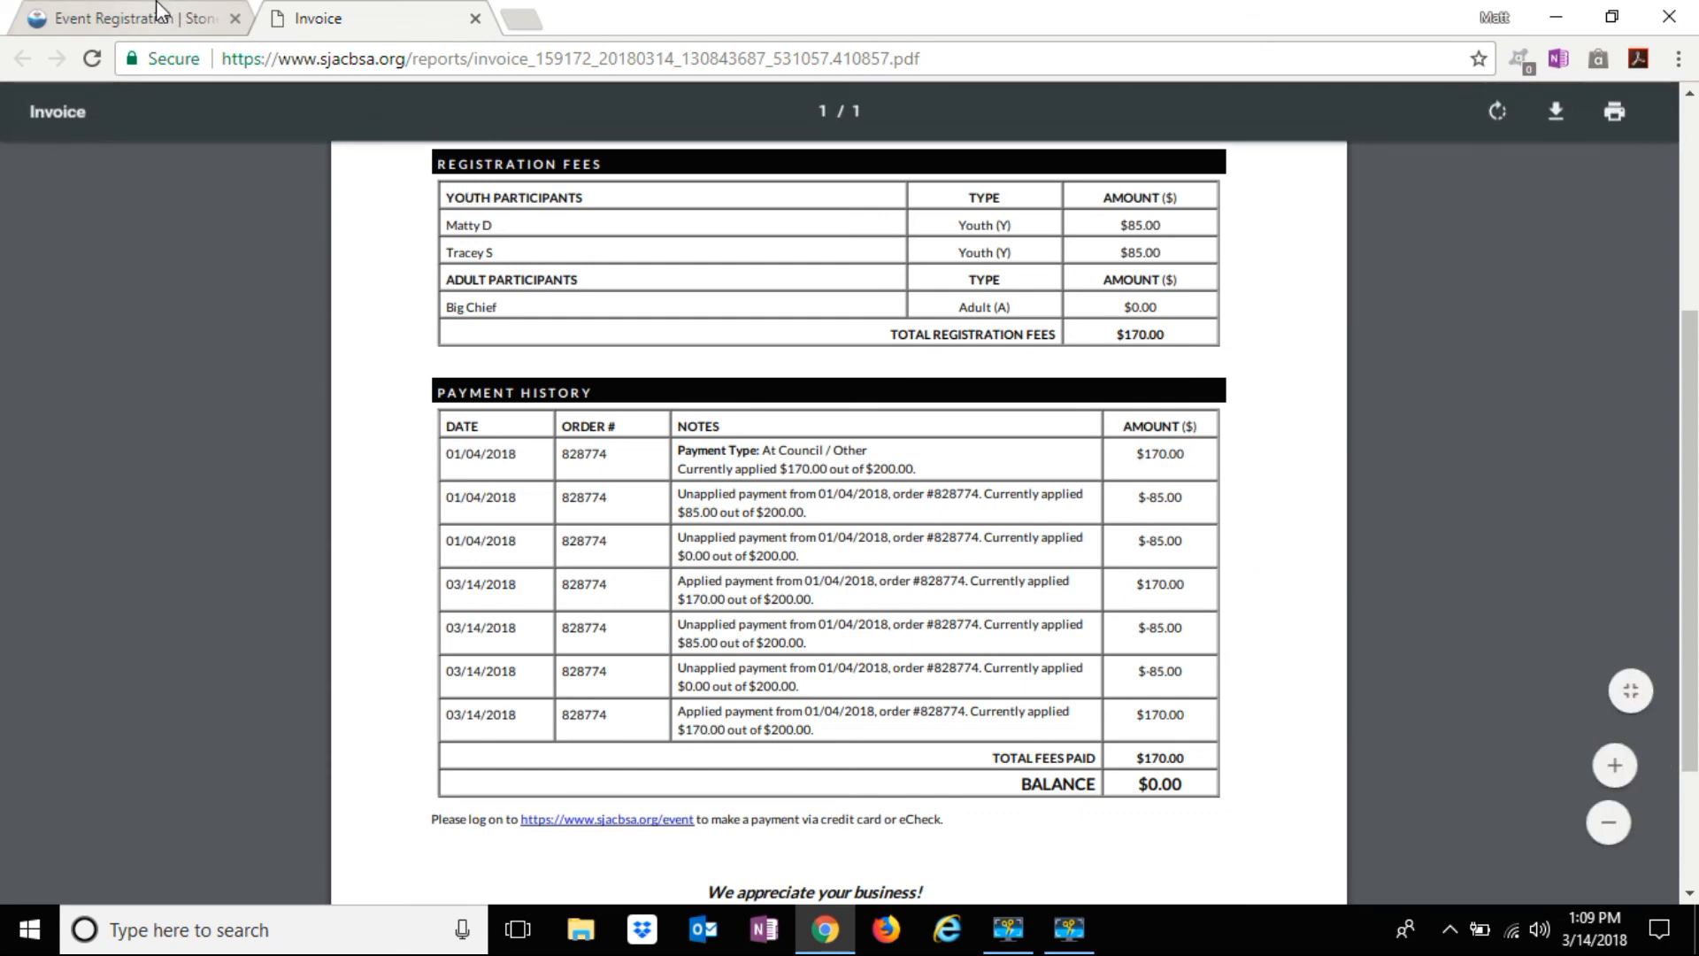
Go back to the Event Registration tab and return to the Massanutten Day Camp event overview
left_click(130, 20)
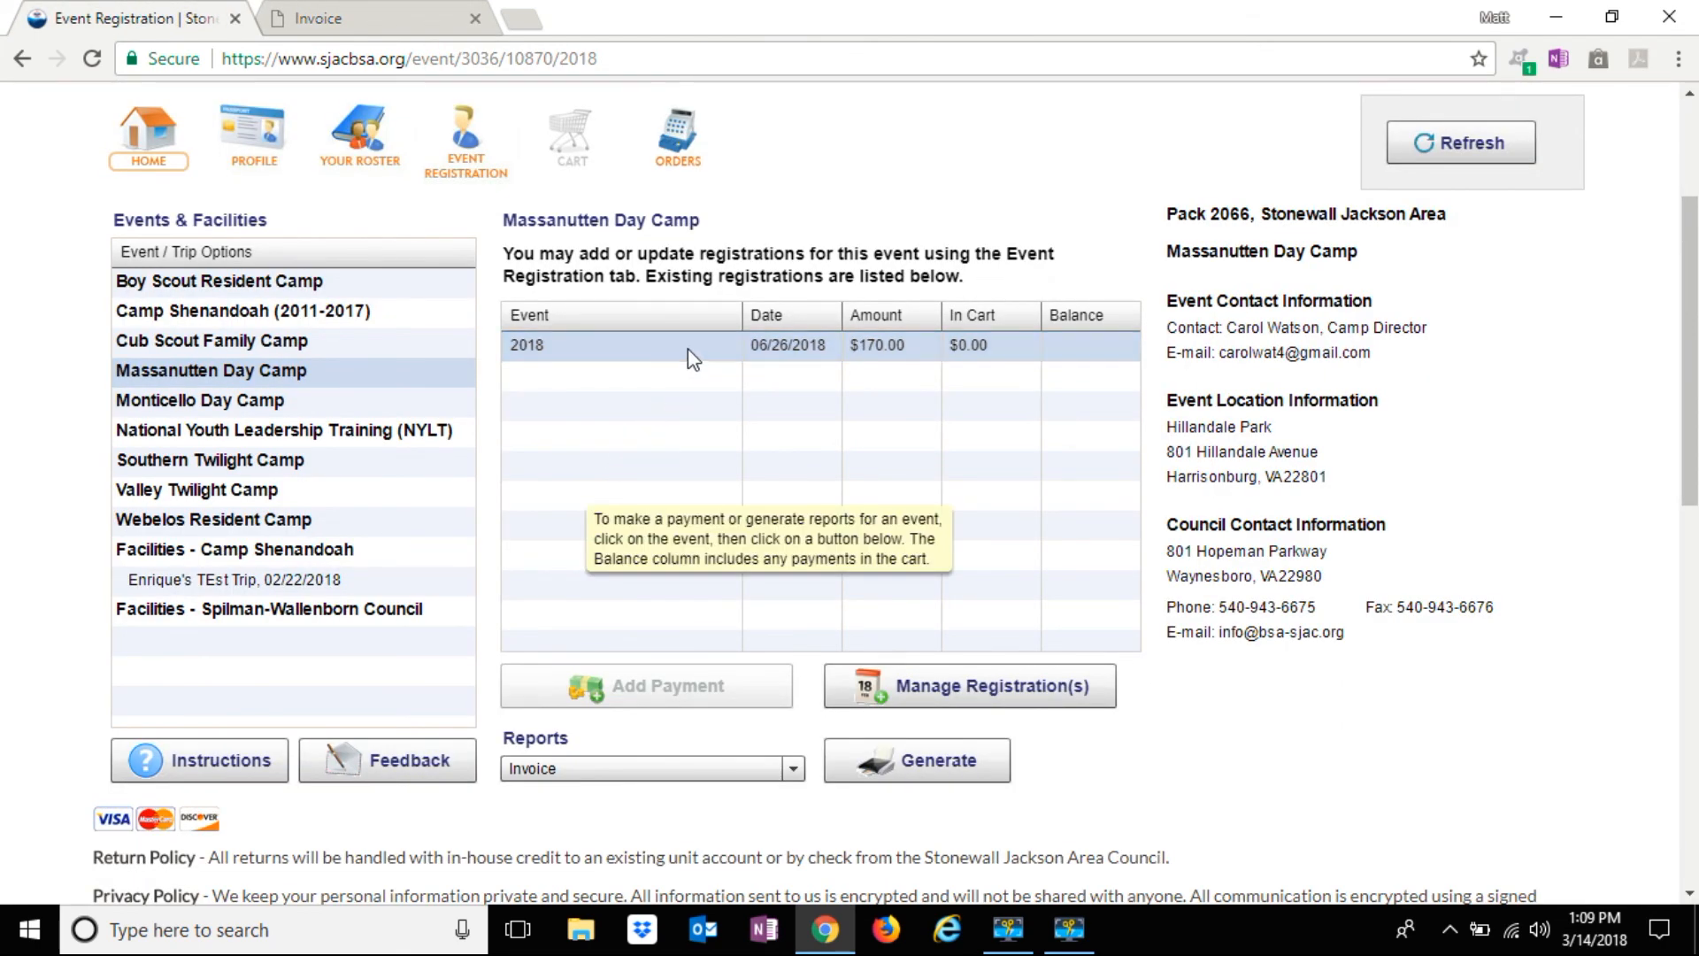
left_click(943, 672)
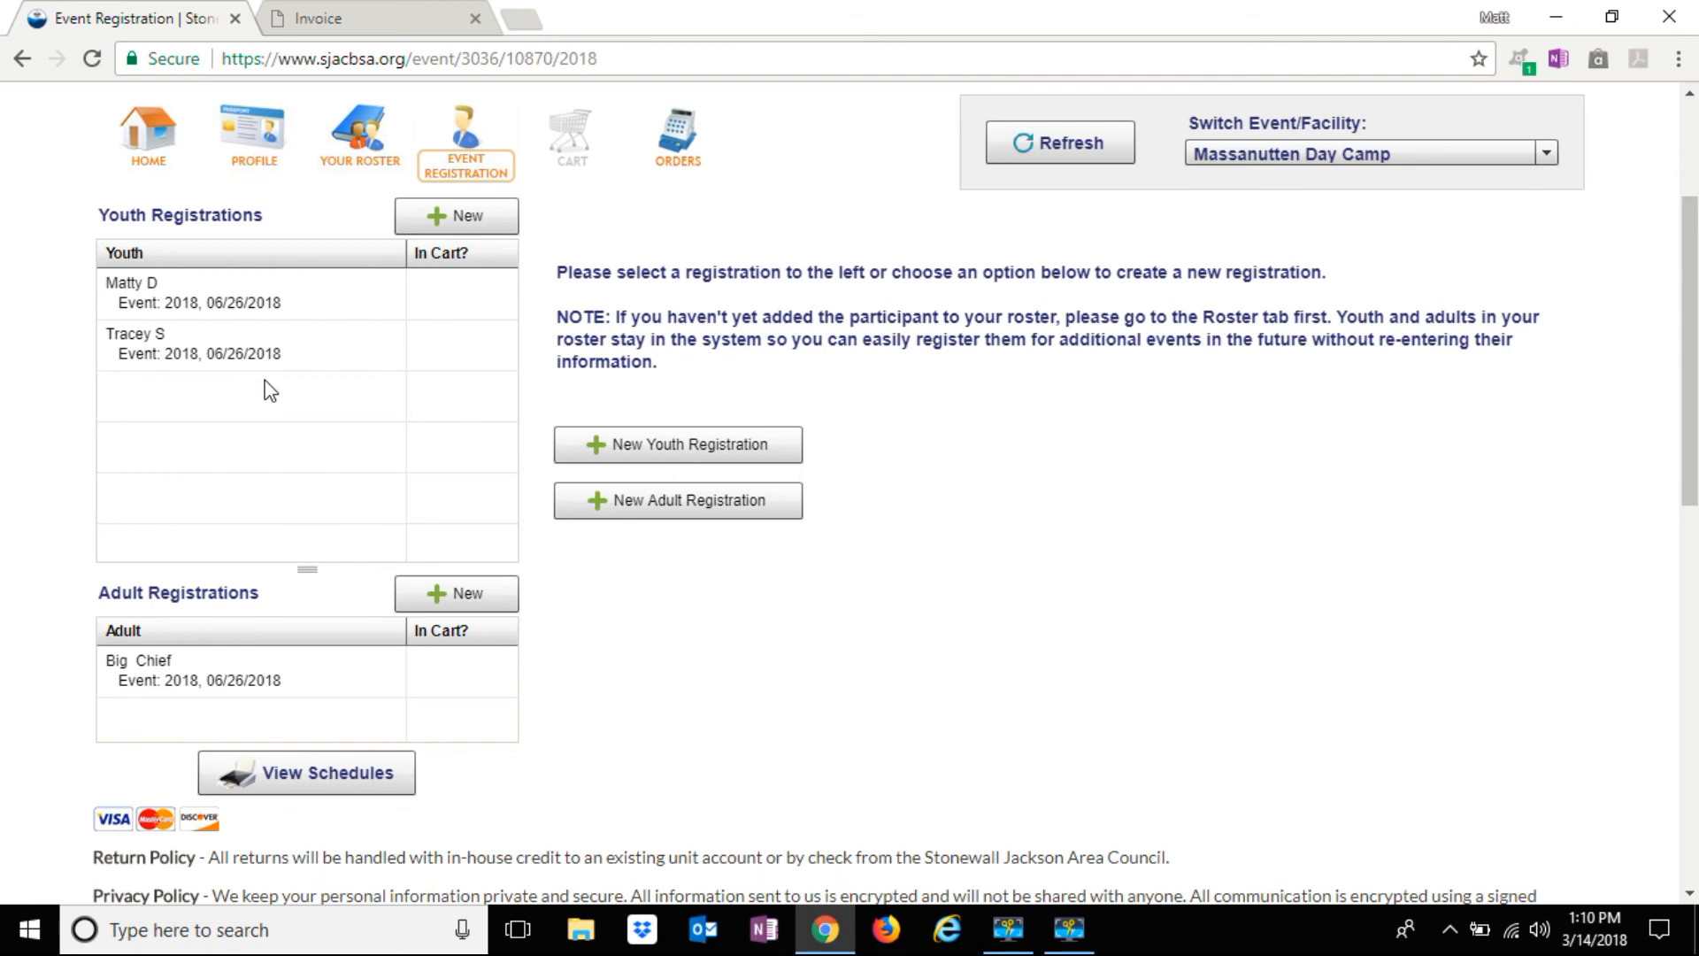
scroll(266, 389, "up", 2)
left_click(160, 276)
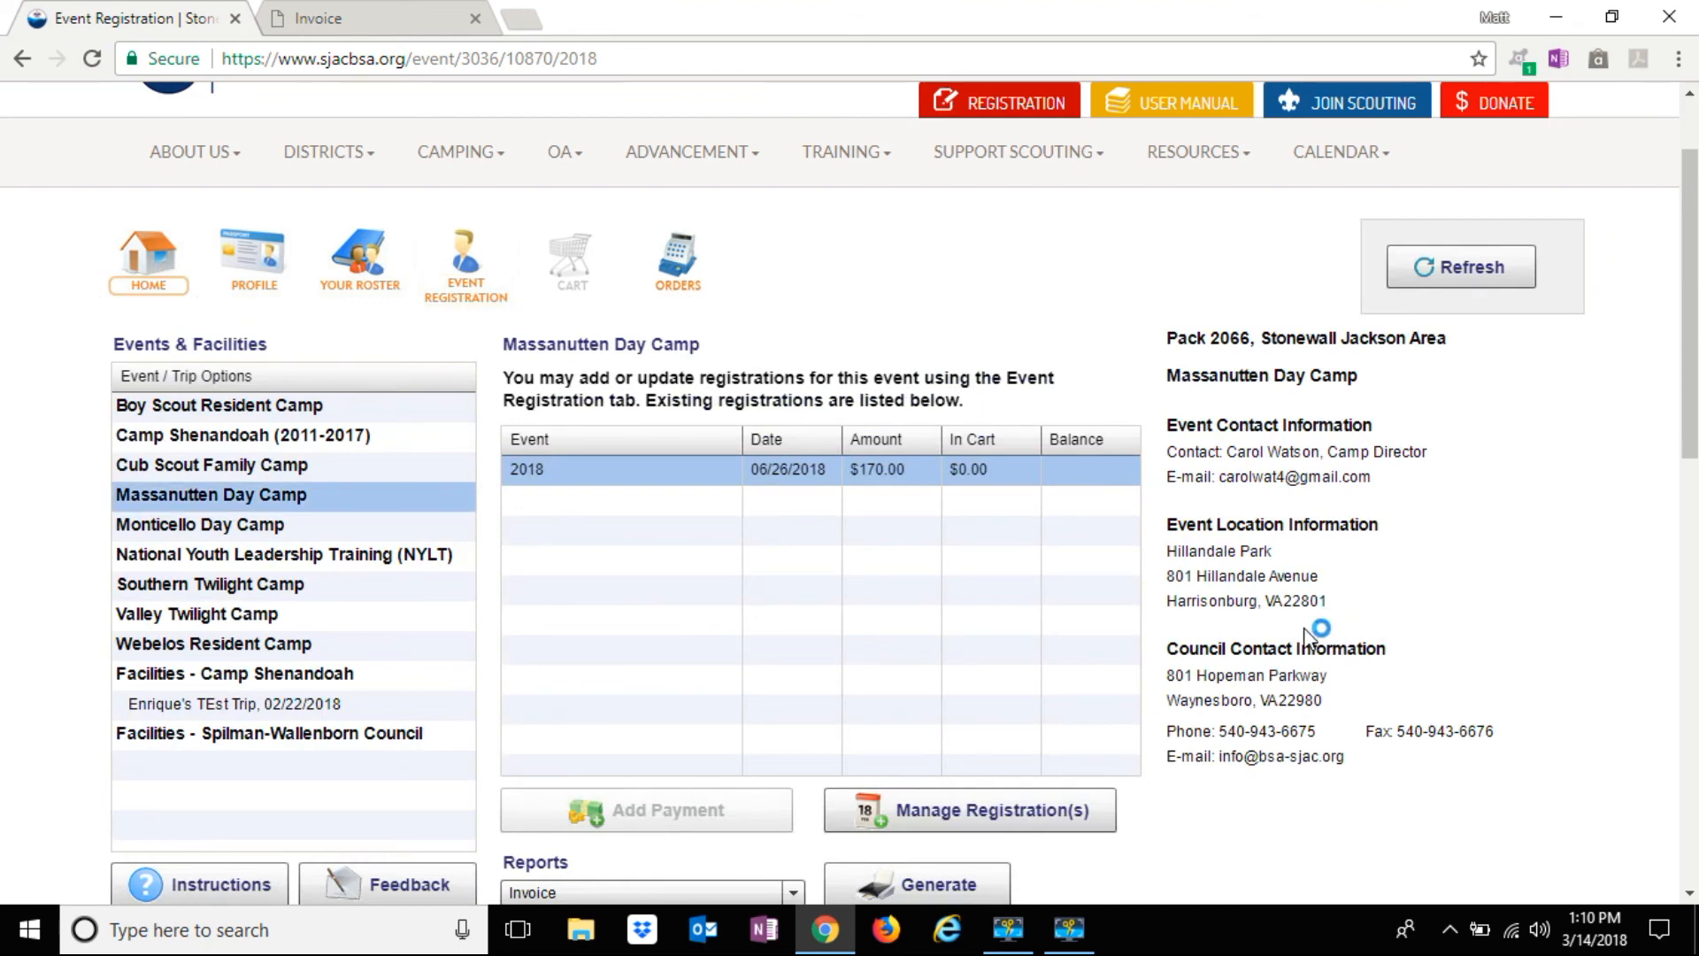
scroll(1309, 632, "down", 2)
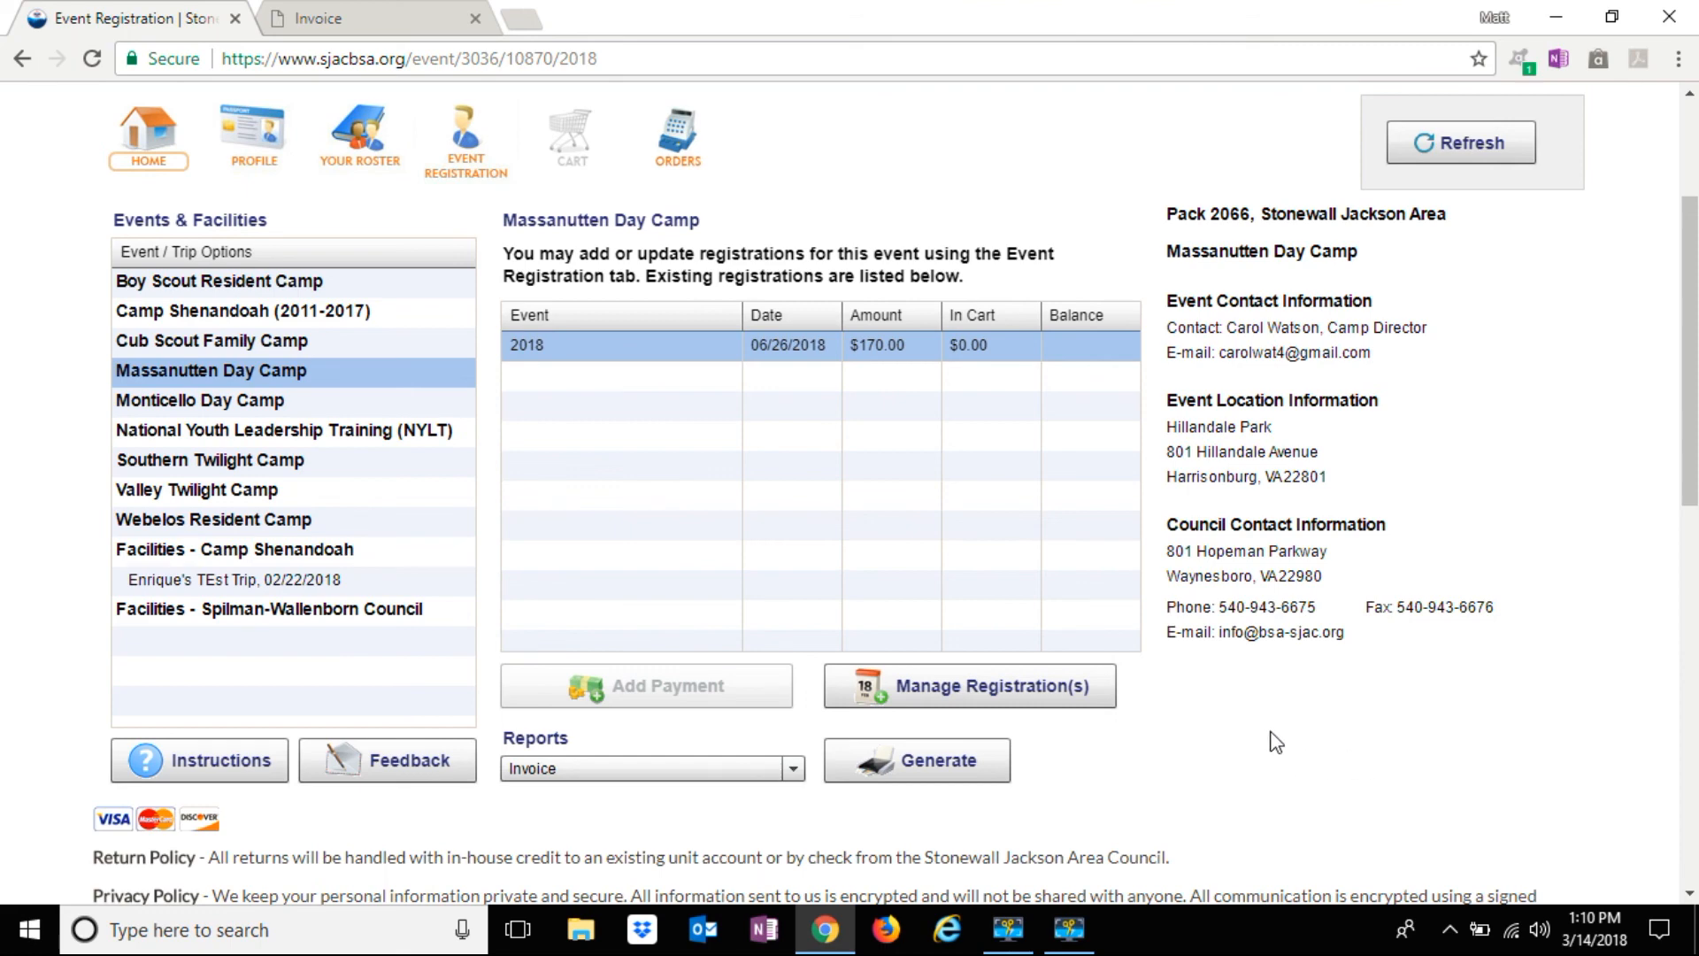
scroll(1260, 752, "up", 3)
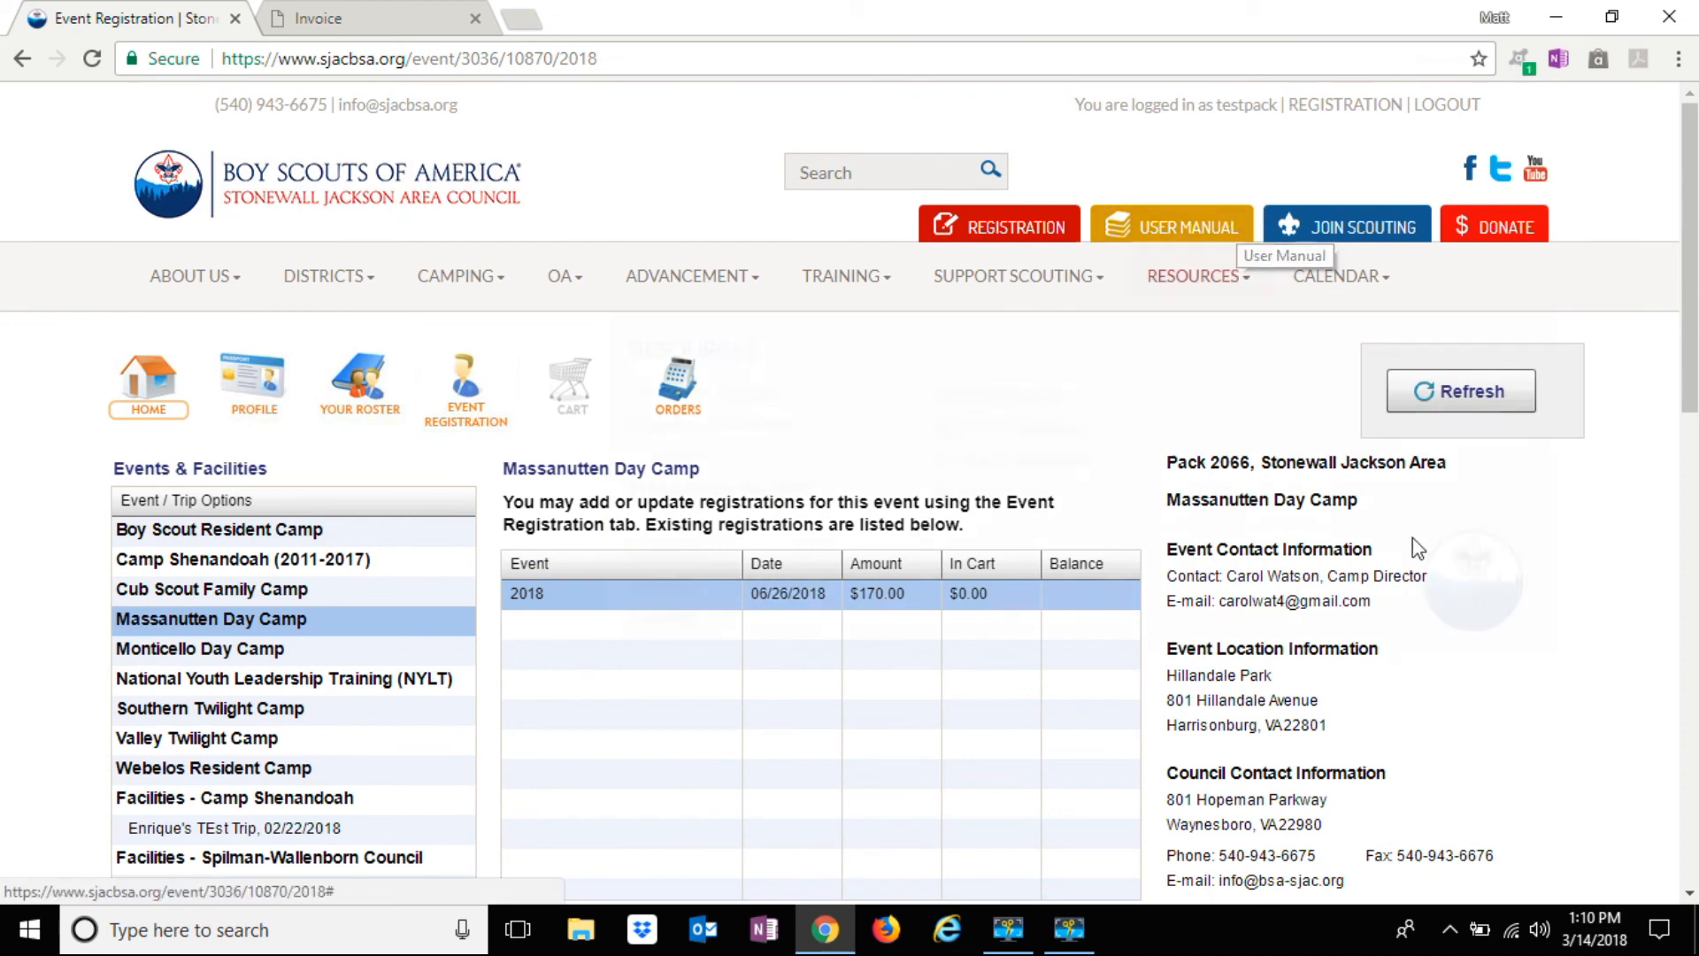
scroll(1491, 707, "down", 2)
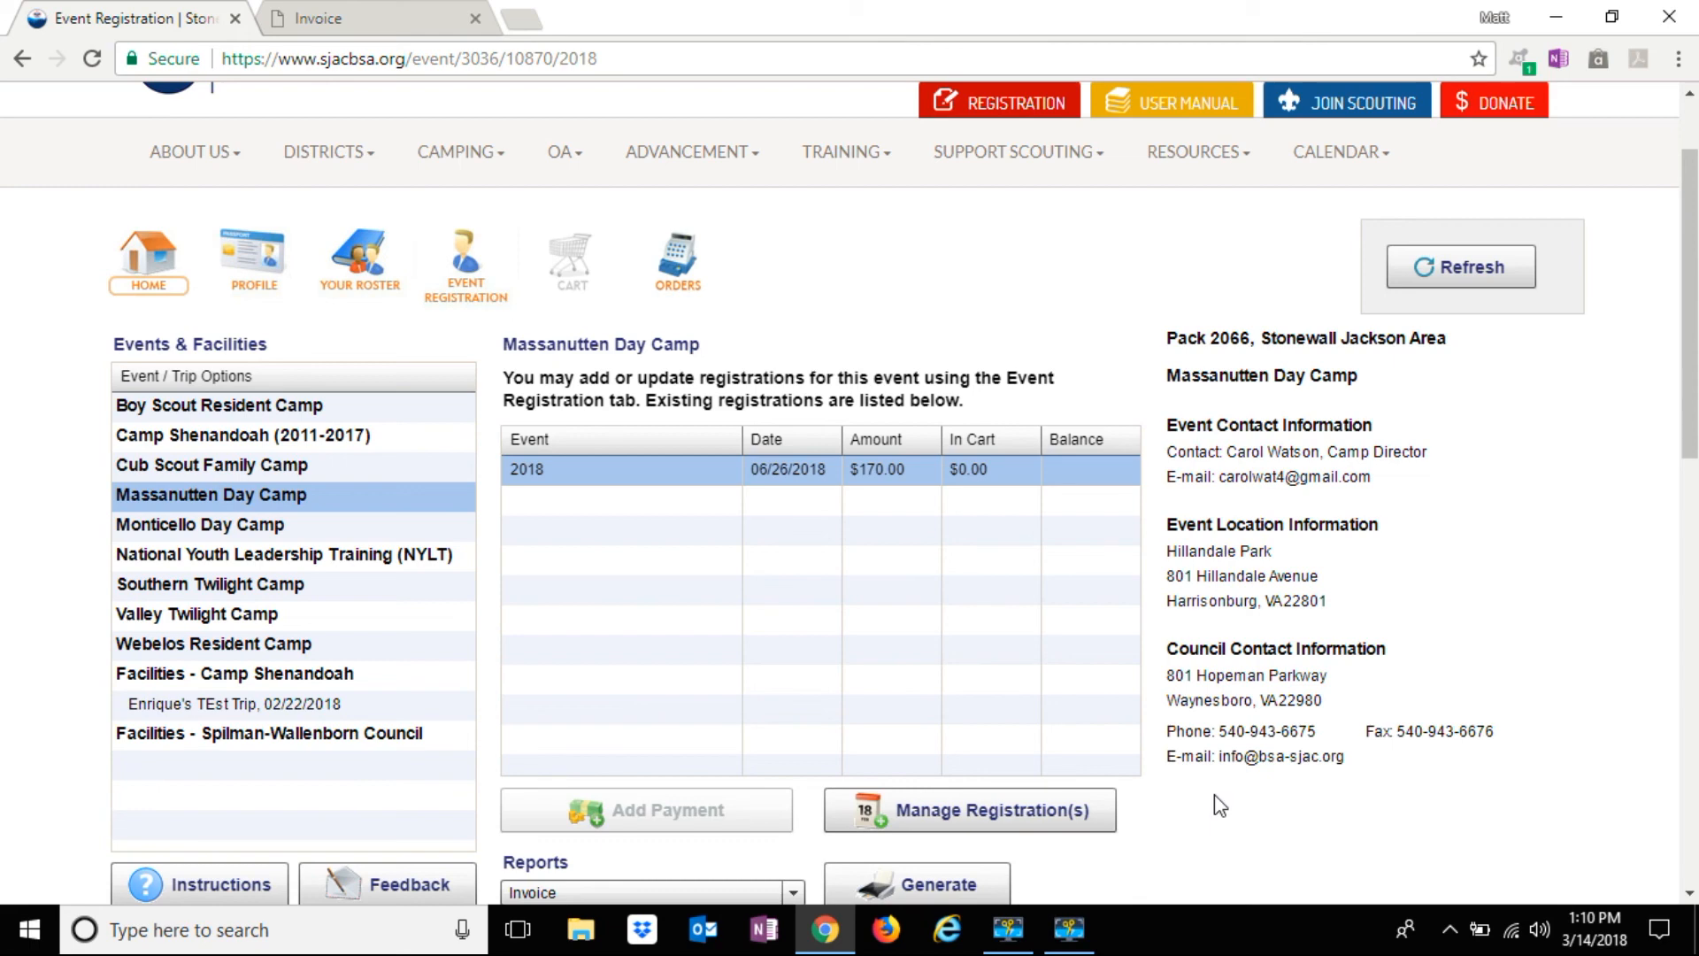
scroll(1220, 805, "down", 1)
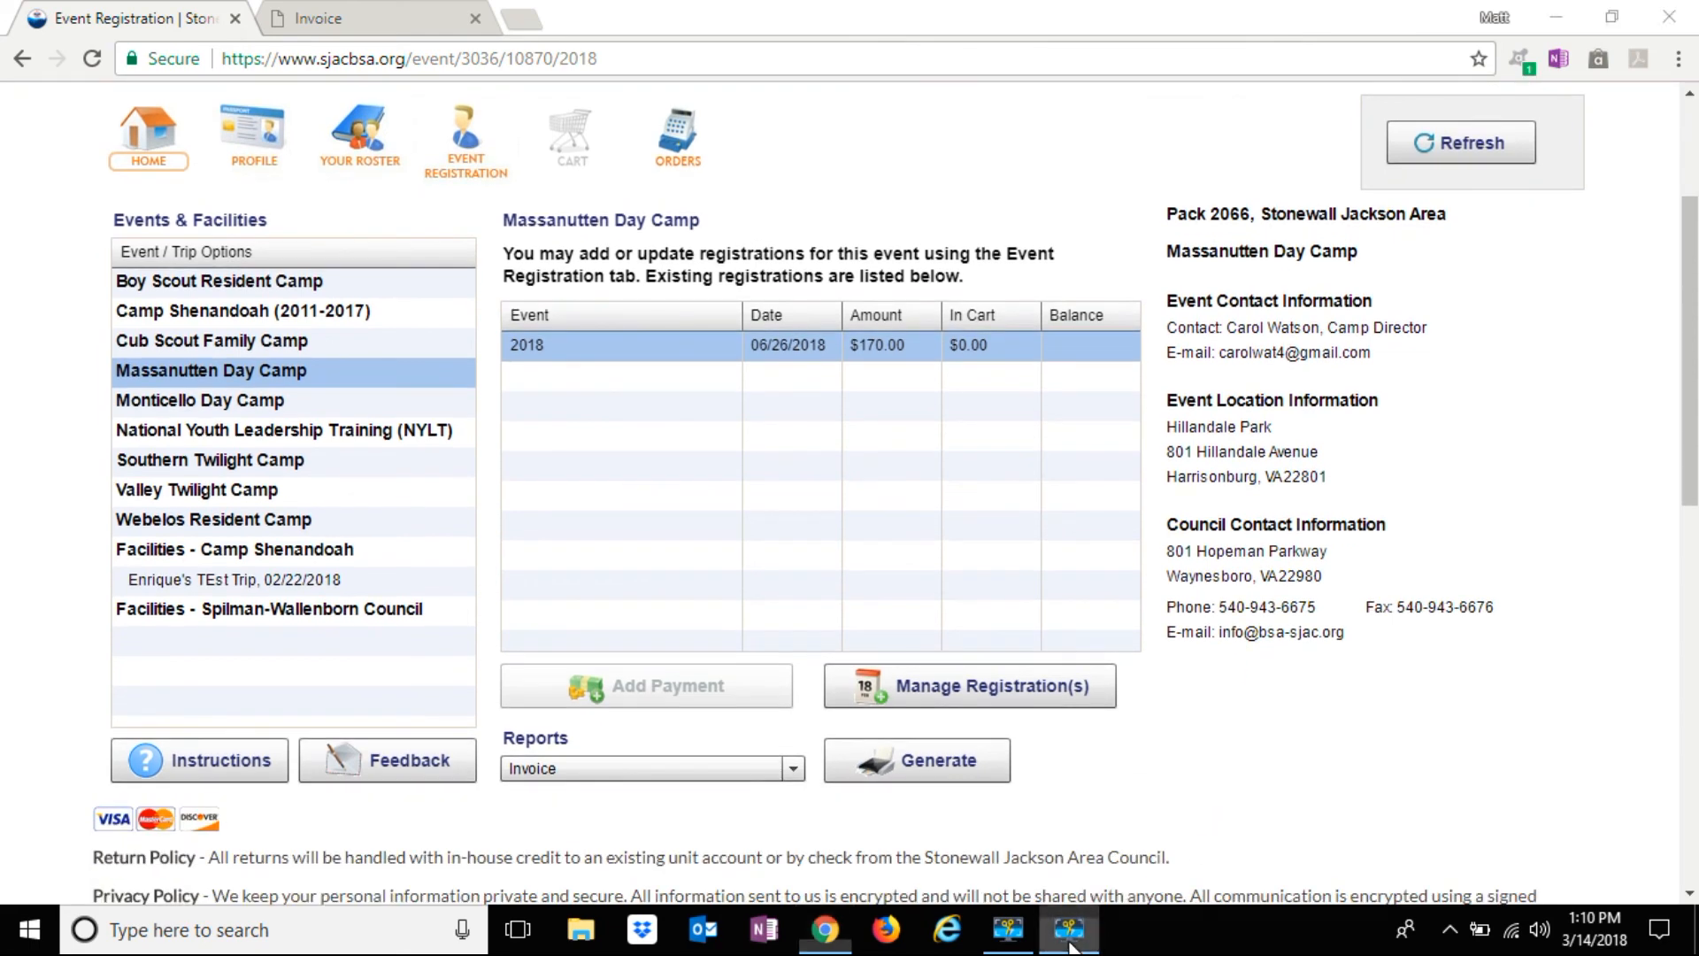
left_click(1070, 929)
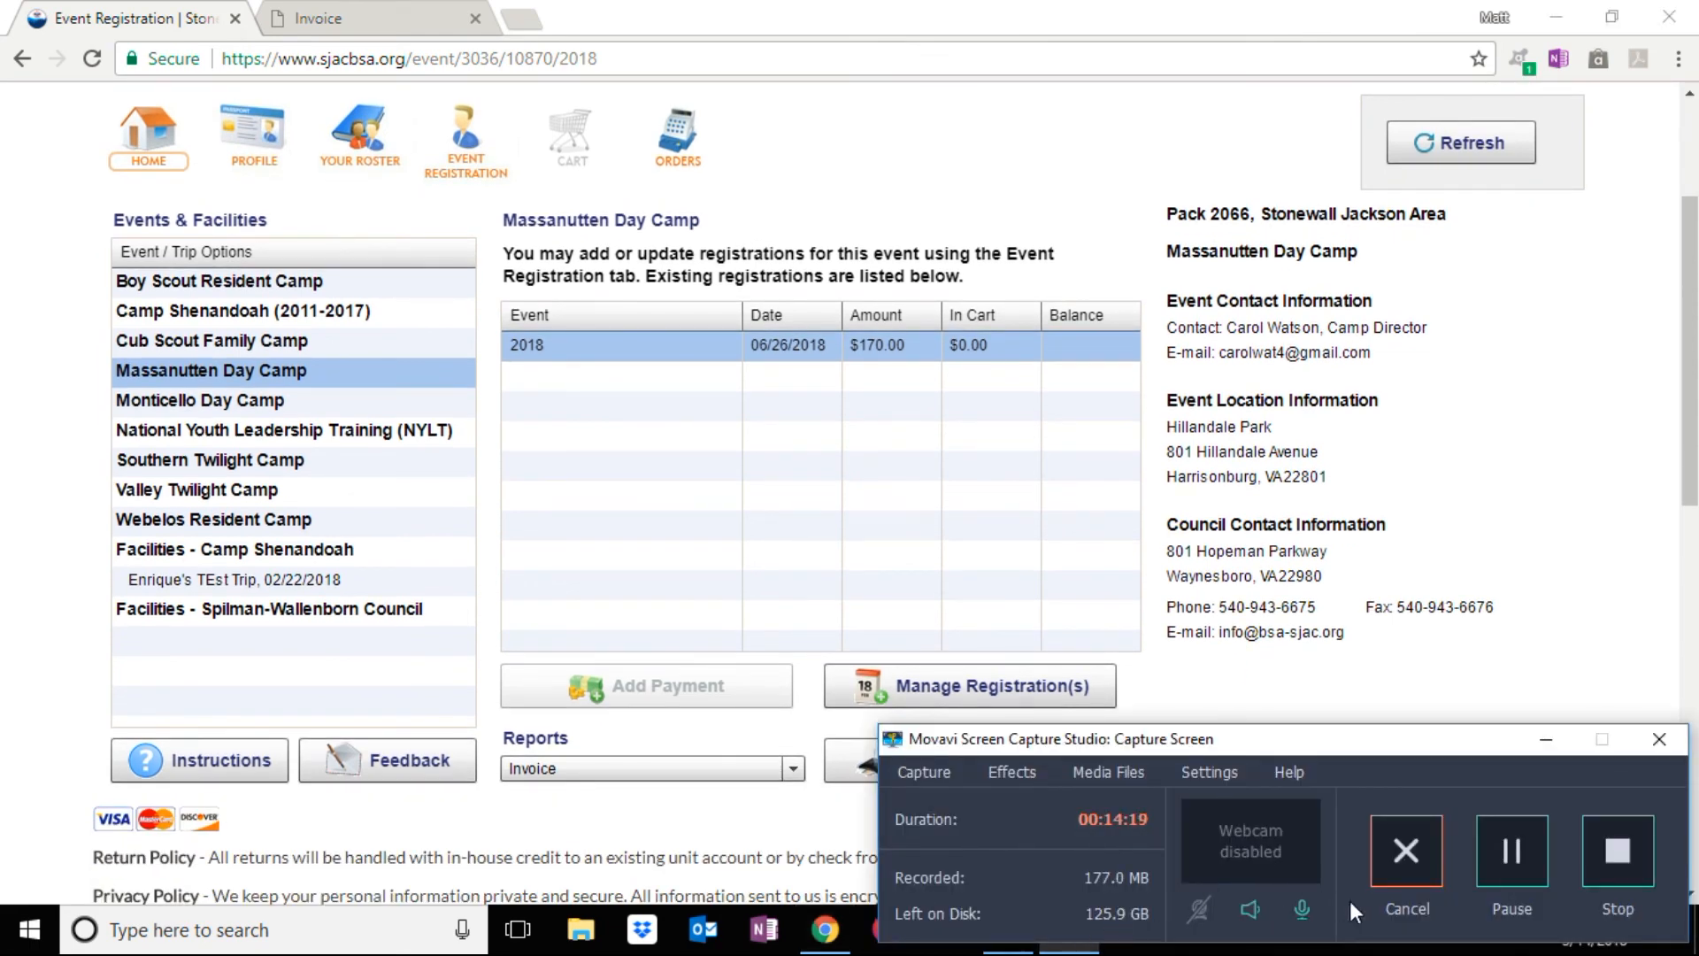